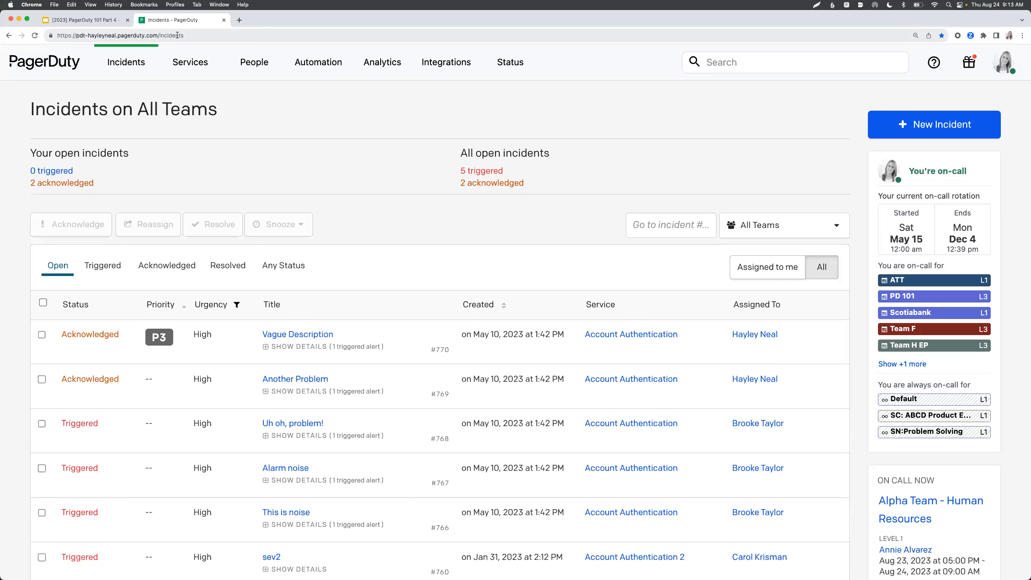
# - Bring up the Services menu from the Incidents on All Teams page
pyautogui.moveTo(211, 57)
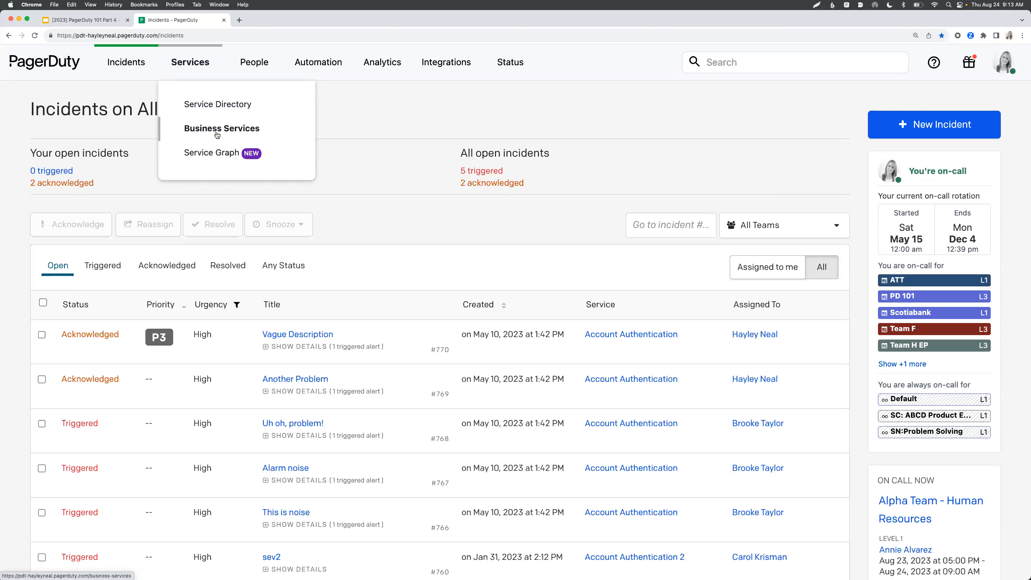
# - Open the Service Directory and browse its list of 86 services
pyautogui.click(209, 105)
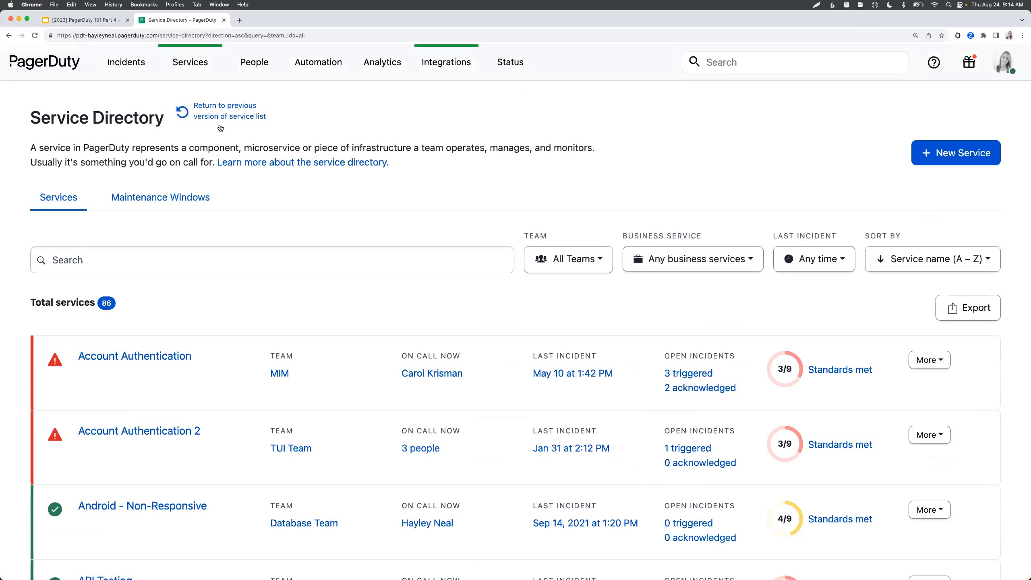
pyautogui.scroll(-7, 256, 255)
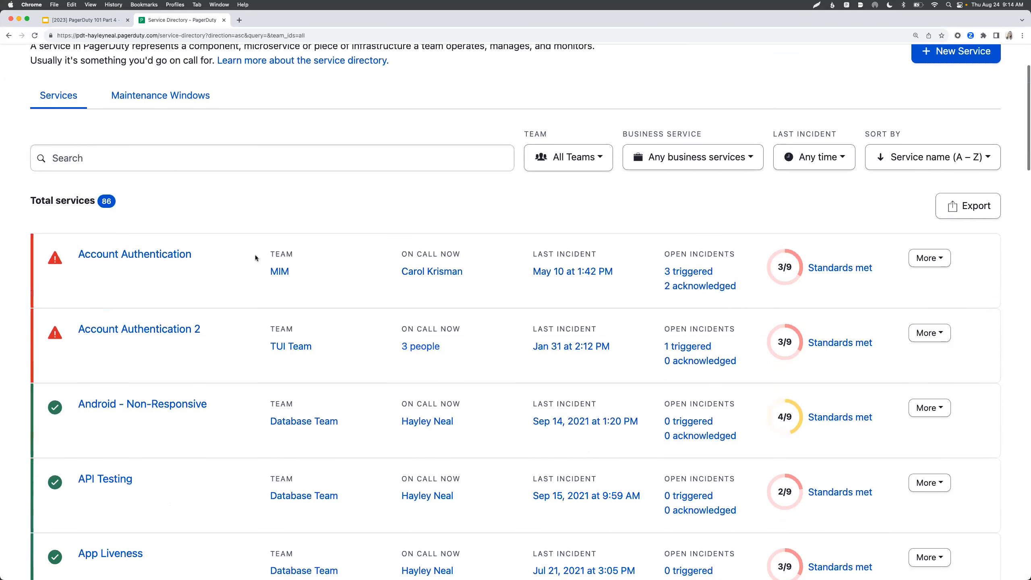
pyautogui.scroll(-20, 255, 257)
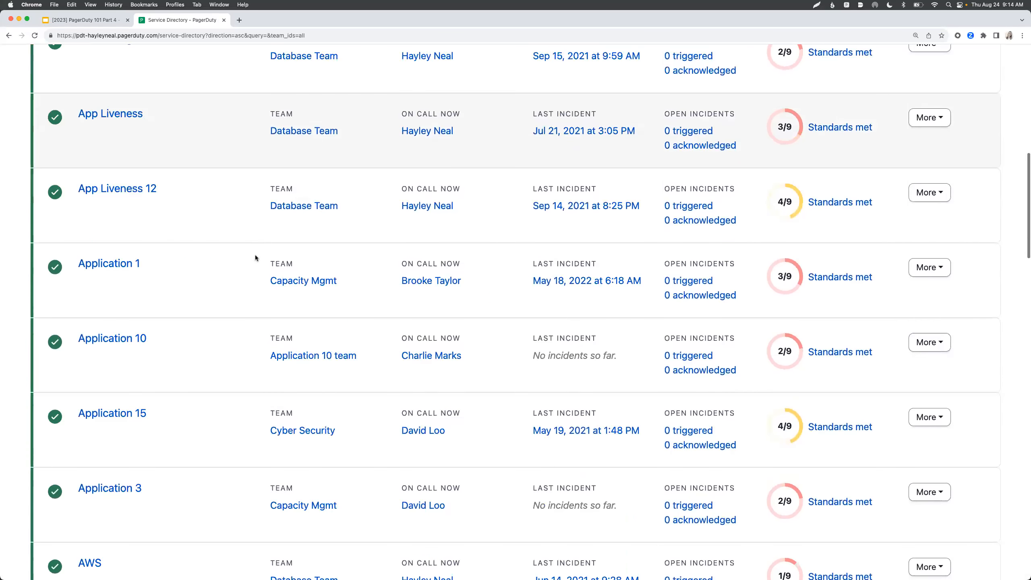
pyautogui.scroll(-20, 255, 256)
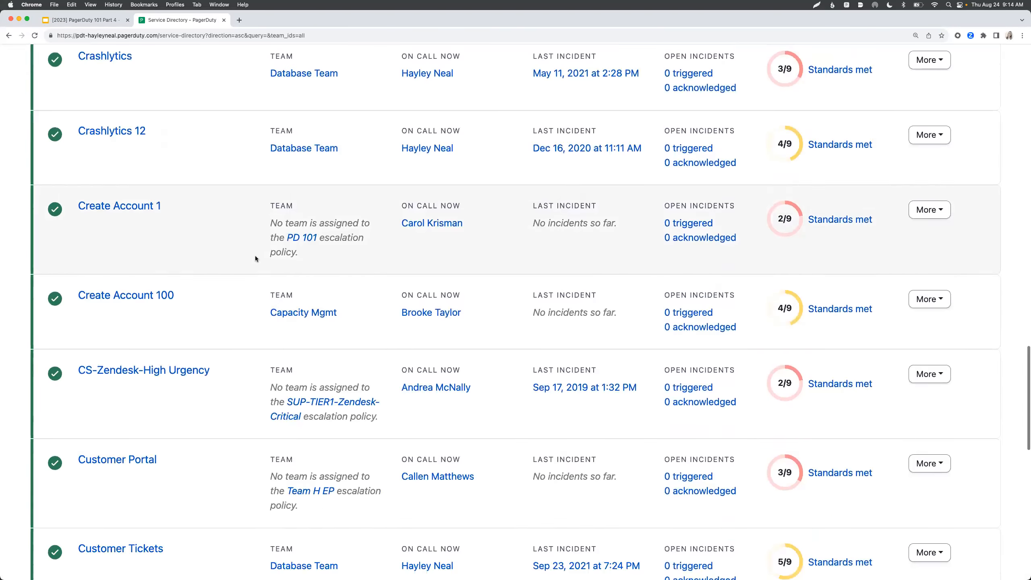
pyautogui.scroll(15, 257, 258)
pyautogui.scroll(20, 256, 258)
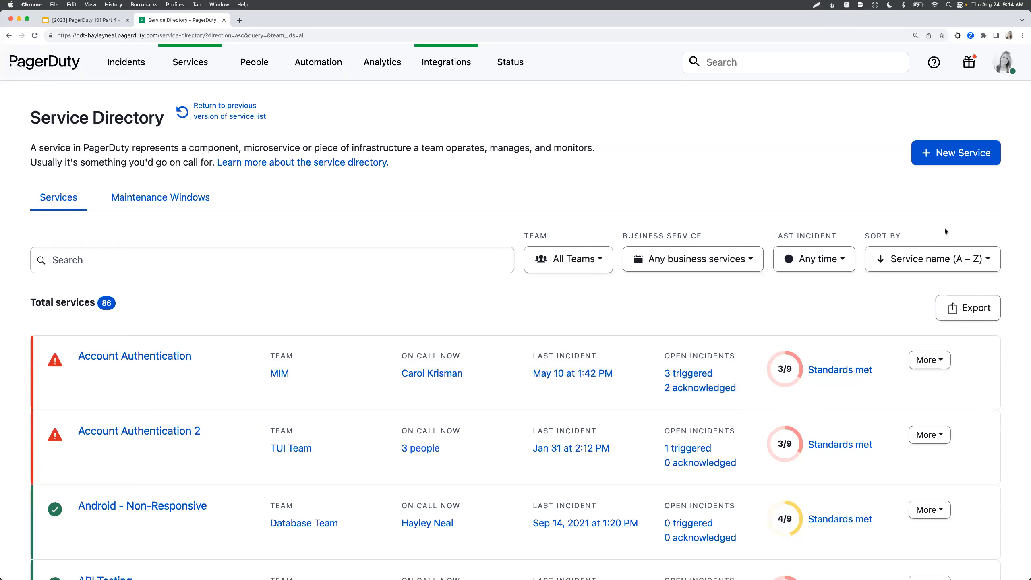
# - Start a new service and name it 'Learning Management System'
pyautogui.click(953, 158)
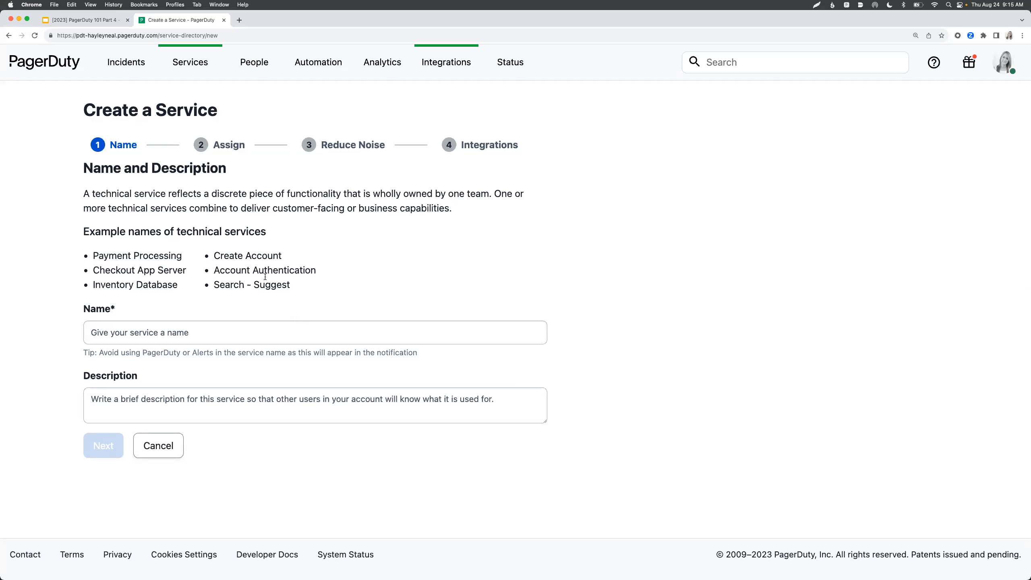
pyautogui.click(280, 327)
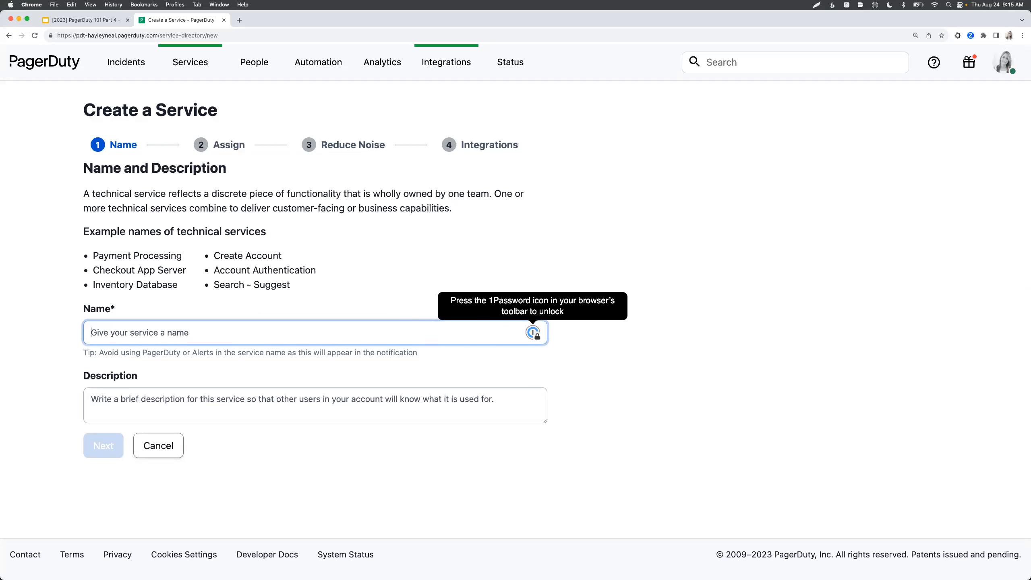
pyautogui.write('Lea')
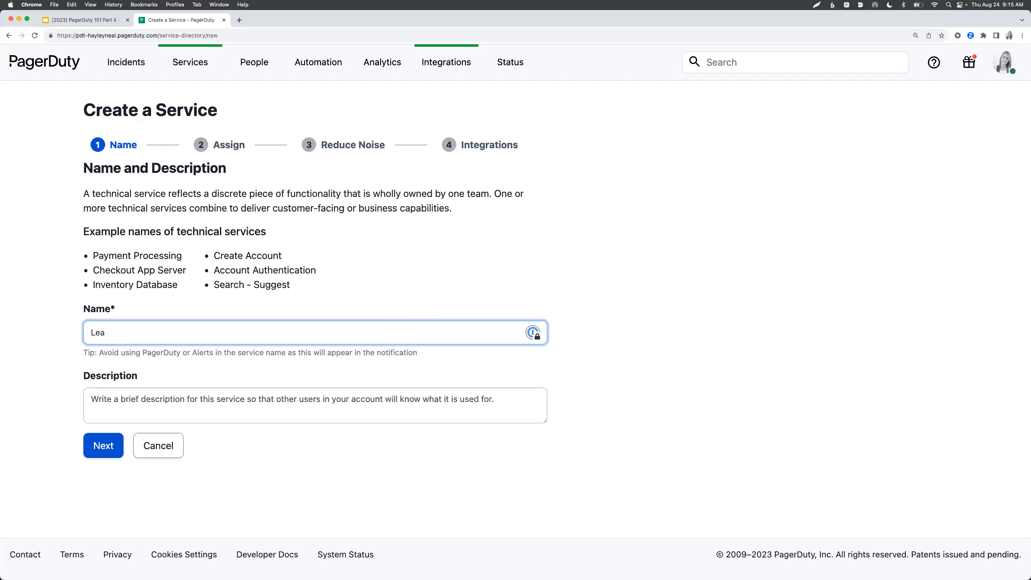
pyautogui.write('rning Management System')
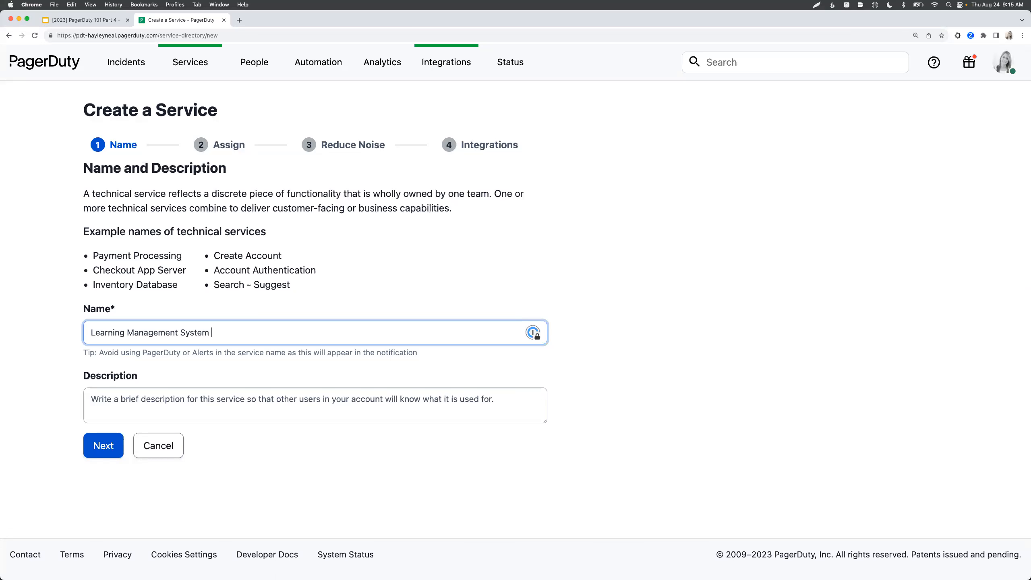
# - Replace the service name with 'Account Creation - LMS'
pyautogui.moveTo(235, 335); pyautogui.dragTo(81, 334)
pyautogui.write('Accou')
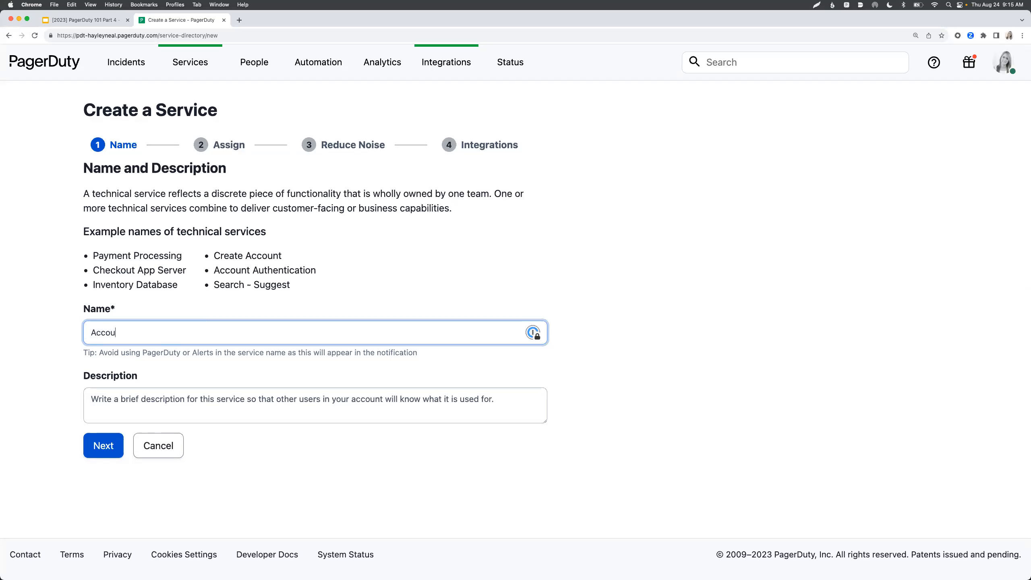
pyautogui.write('nt Creation - LMS')
# - Add the description 'this service is for...' and continue to the escalation policy step
pyautogui.click(119, 402)
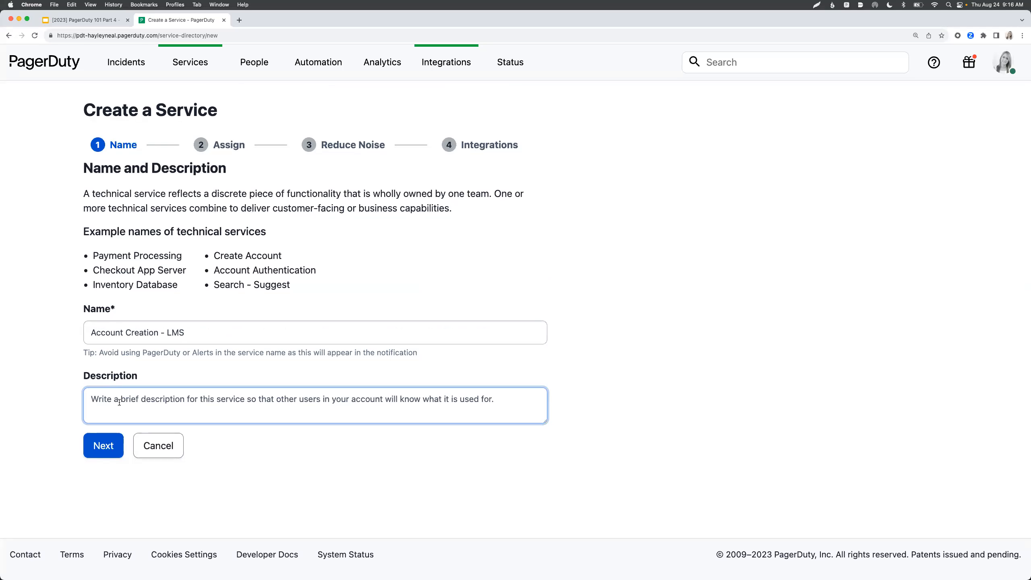
pyautogui.write('this service ')
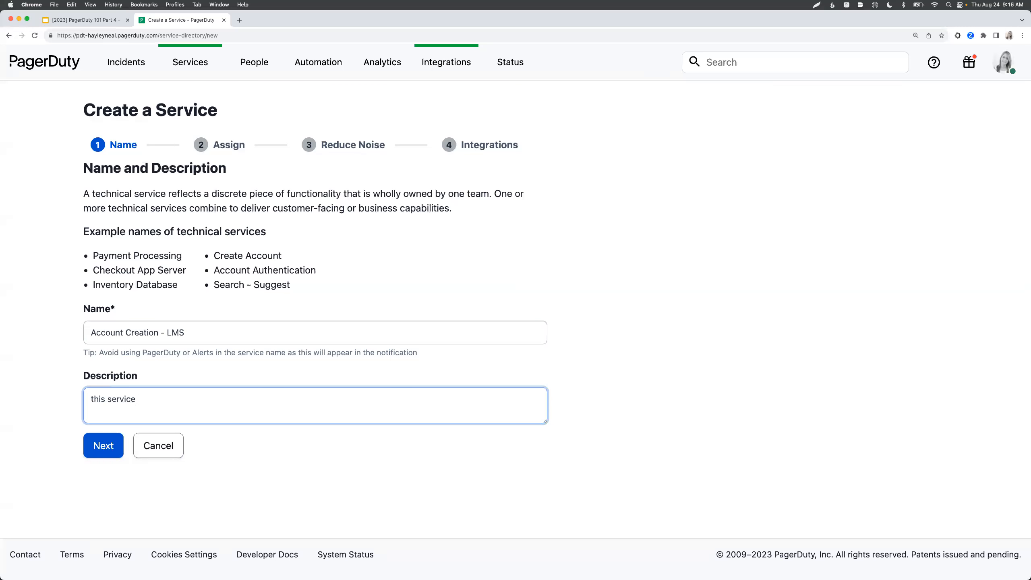
pyautogui.write('is for...')
pyautogui.click(112, 447)
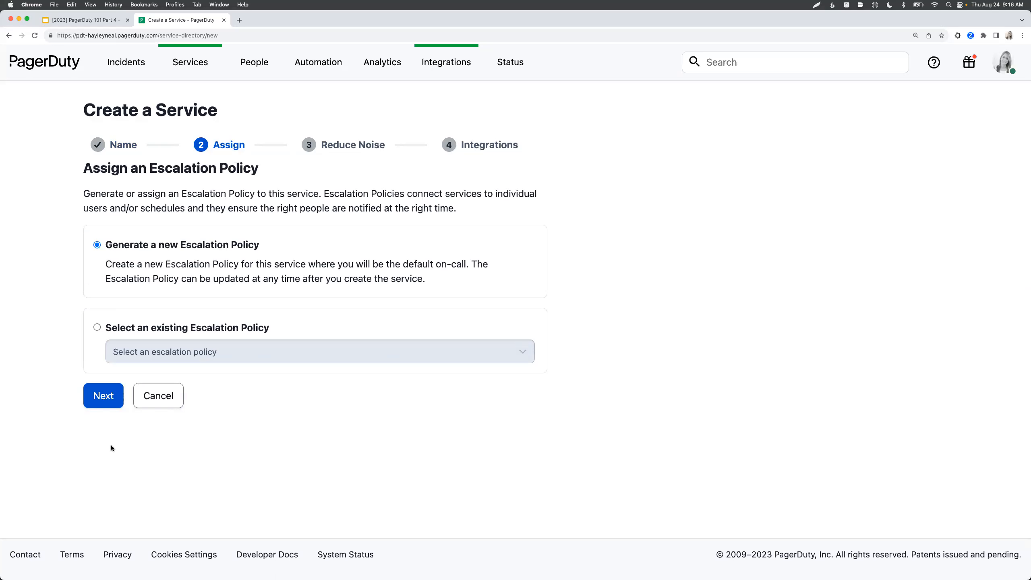
# - Assign the existing 'Training Team - LMS' escalation policy, found by searching 'lms'
pyautogui.click(98, 328)
pyautogui.click(128, 350)
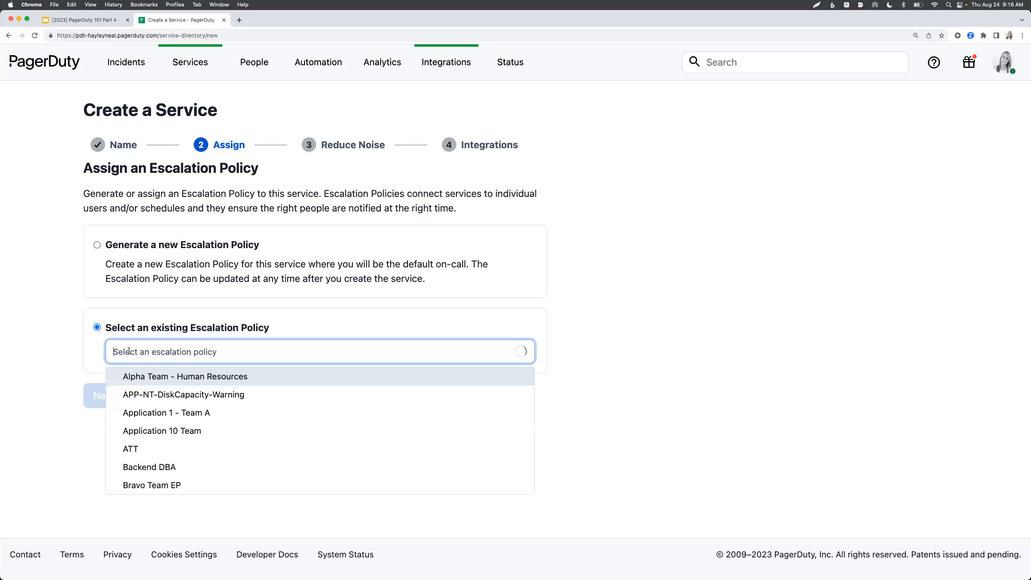
pyautogui.write('lms')
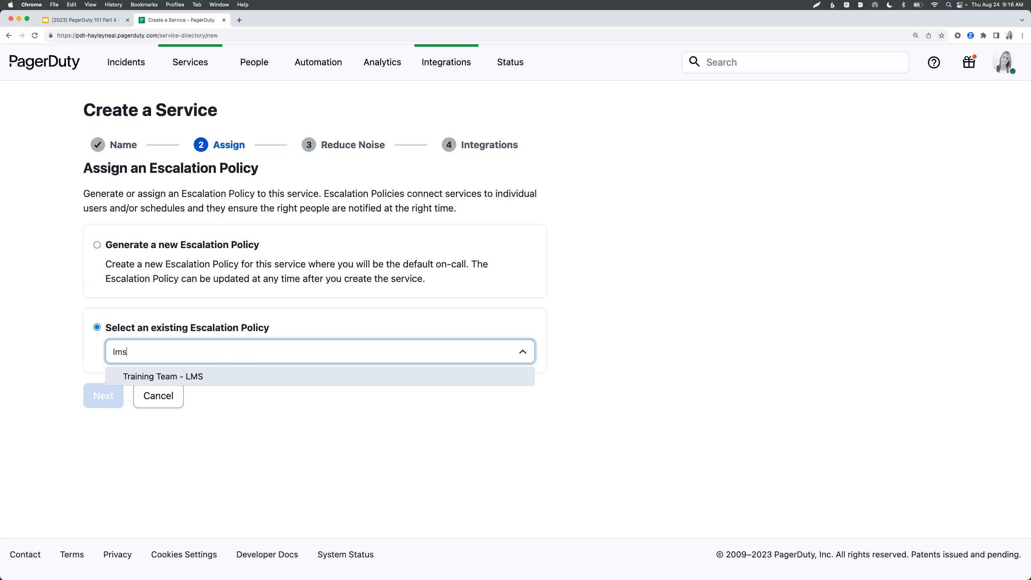
pyautogui.click(136, 376)
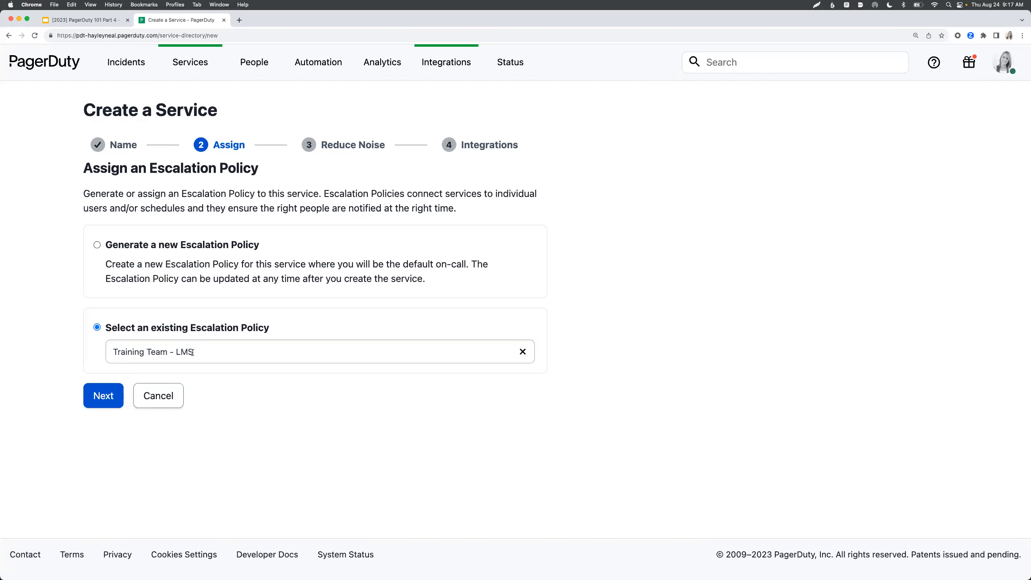
pyautogui.click(112, 389)
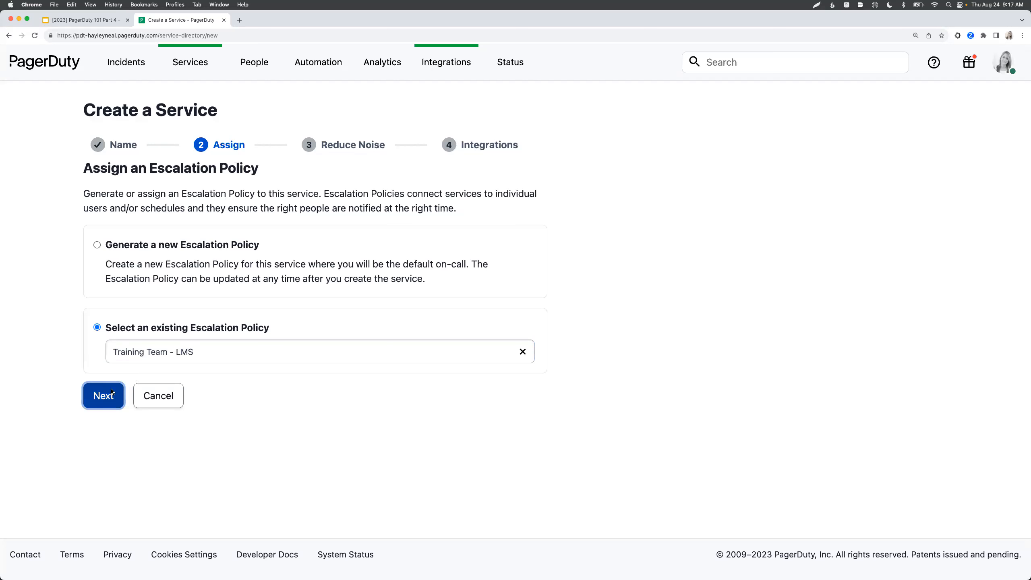
pyautogui.scroll(-3, 111, 389)
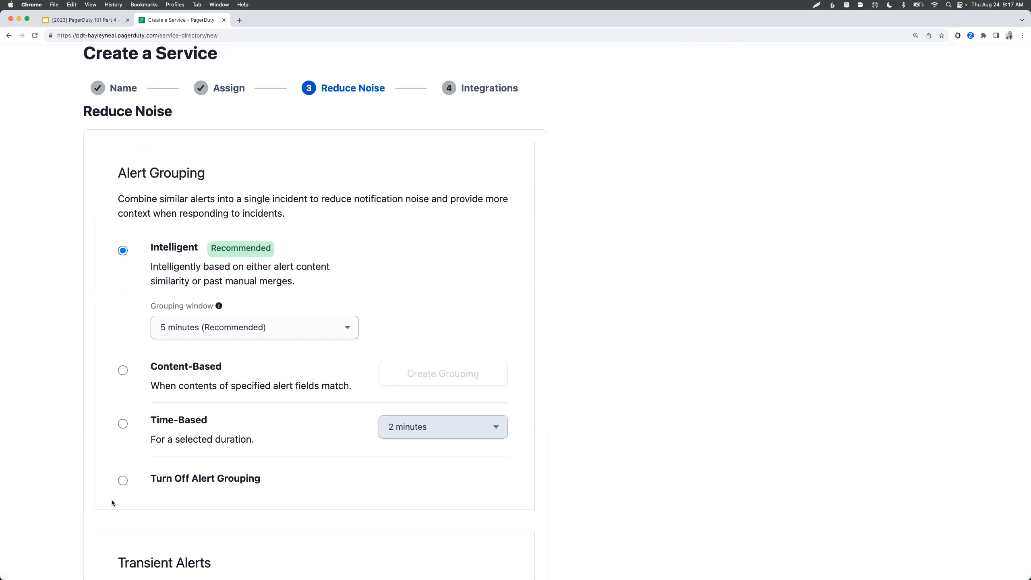
# - Turn off alert grouping and disable auto-pausing of transient incident notifications
pyautogui.click(122, 481)
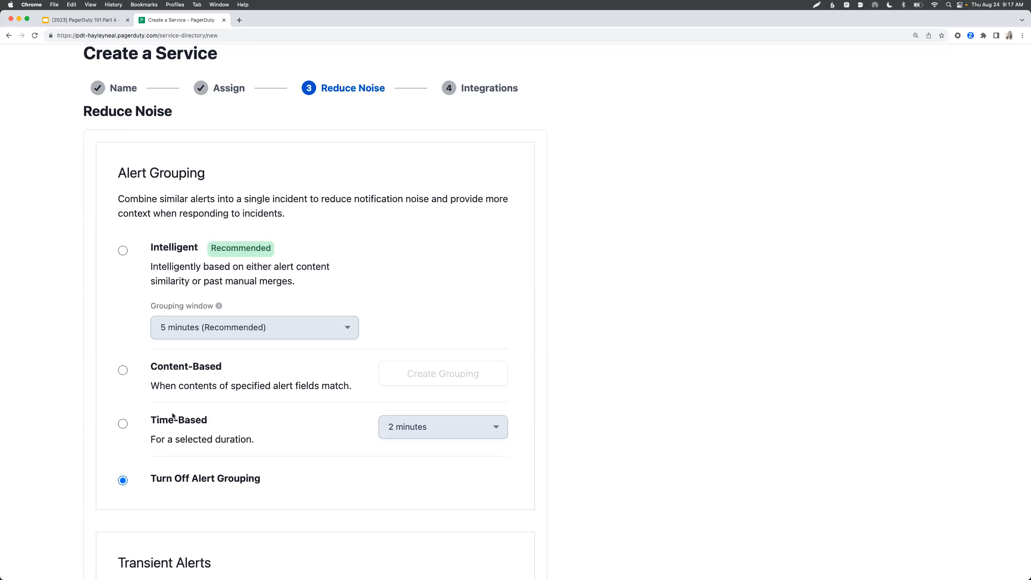
pyautogui.scroll(-2, 172, 415)
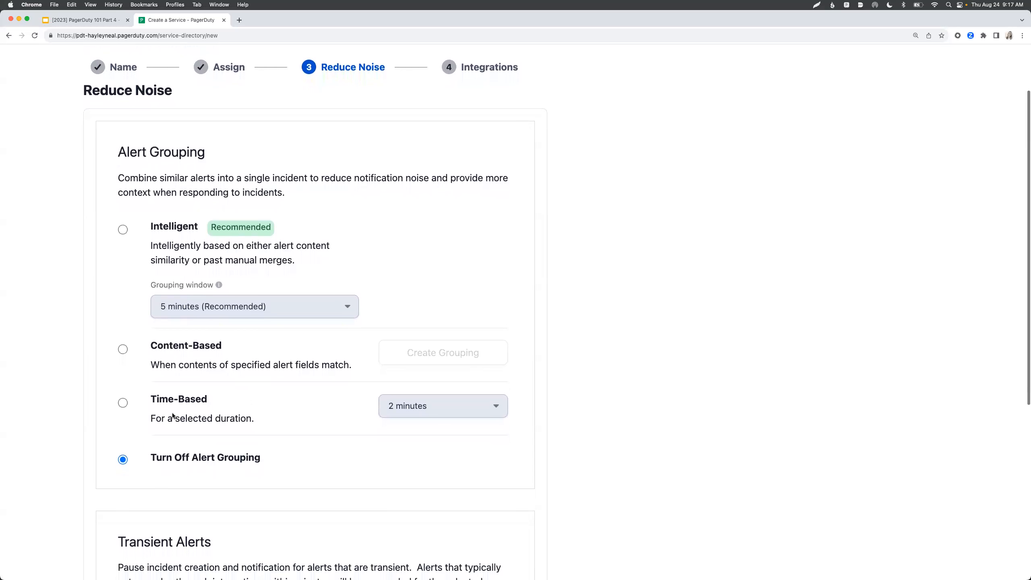
pyautogui.scroll(-8, 172, 413)
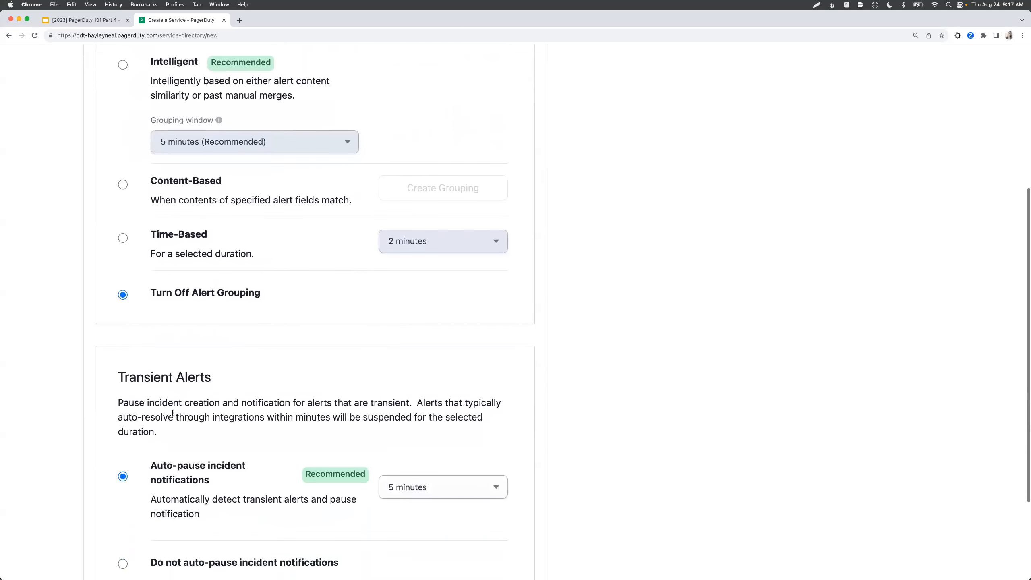
pyautogui.scroll(-4, 180, 417)
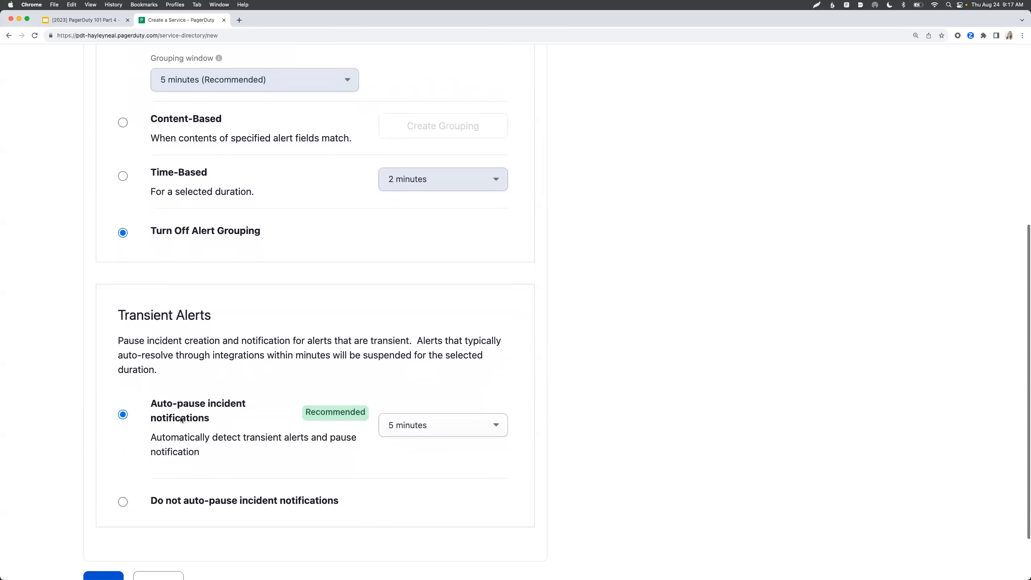
pyautogui.click(123, 464)
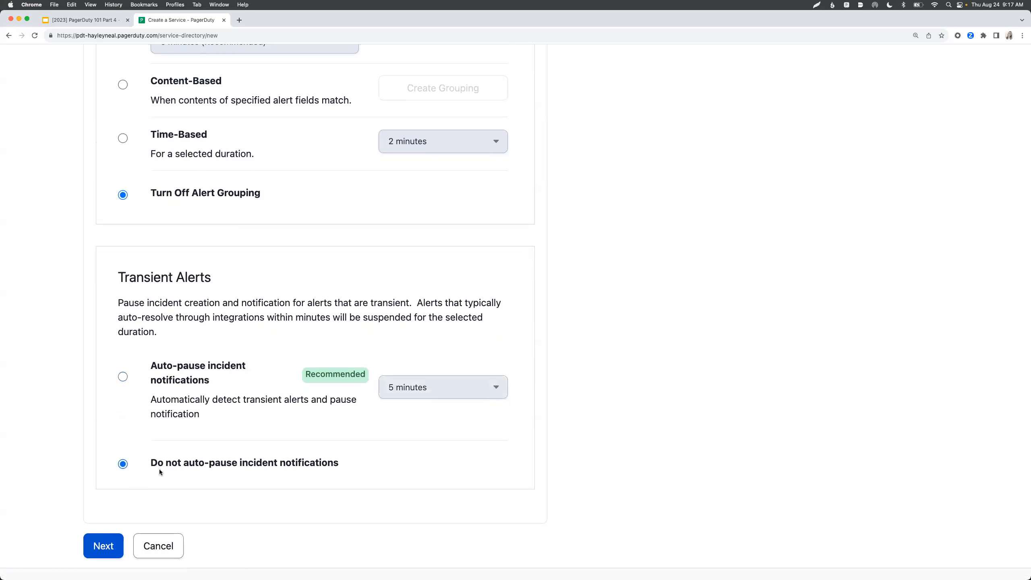
pyautogui.scroll(-2, 160, 470)
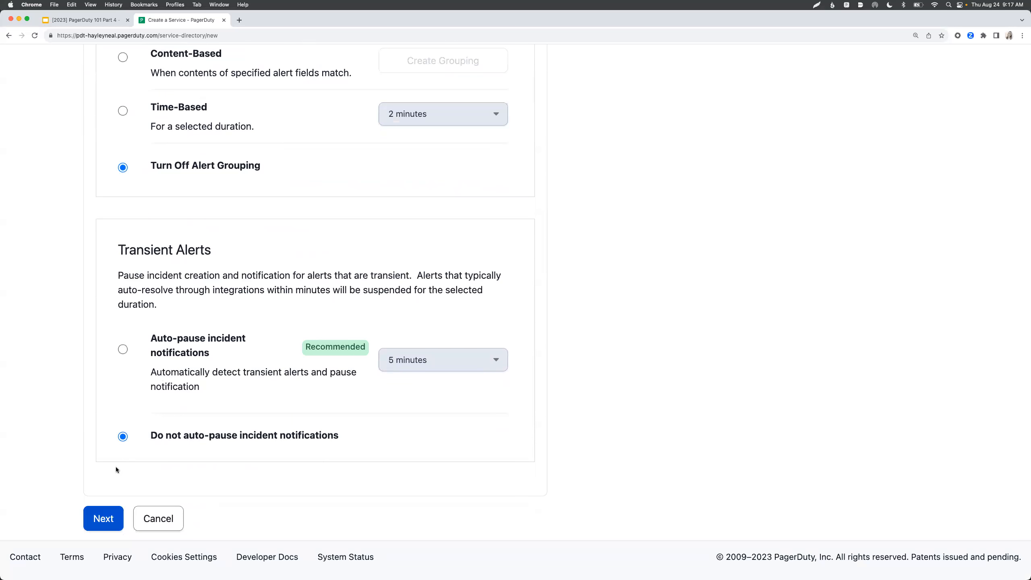
pyautogui.click(100, 517)
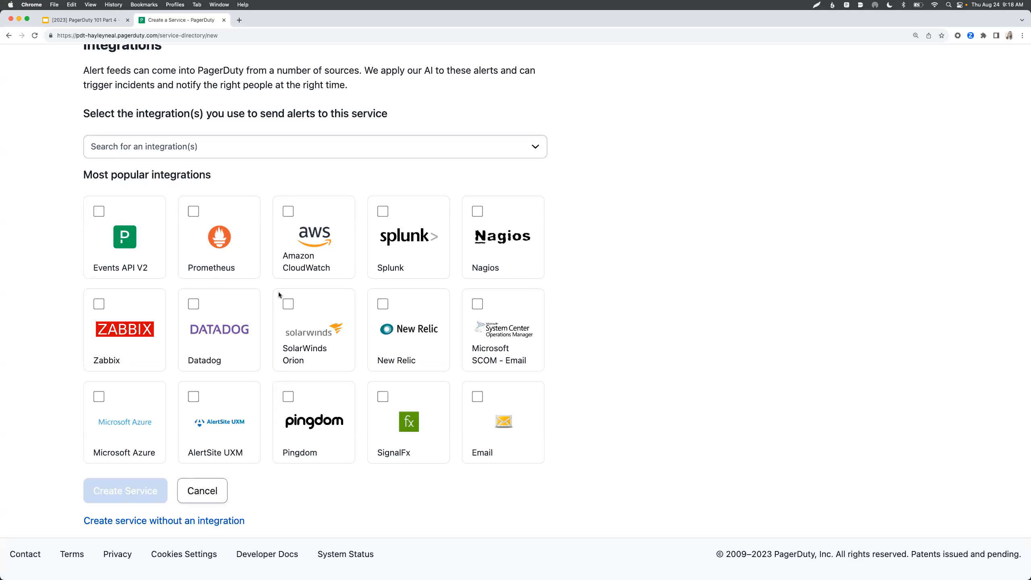
# - Choose Datadog as the service's alert integration
pyautogui.click(193, 304)
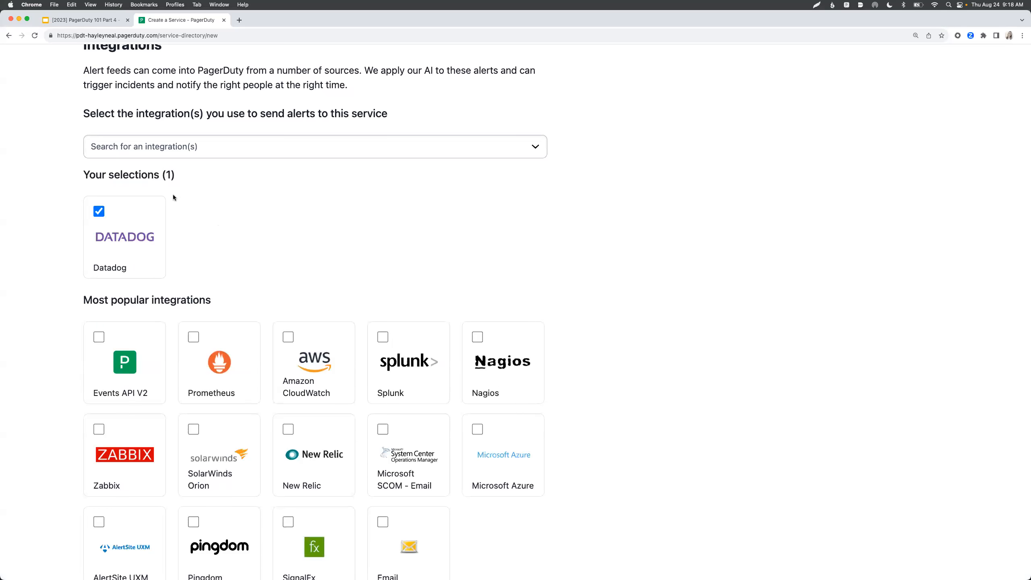
pyautogui.scroll(-3, 150, 249)
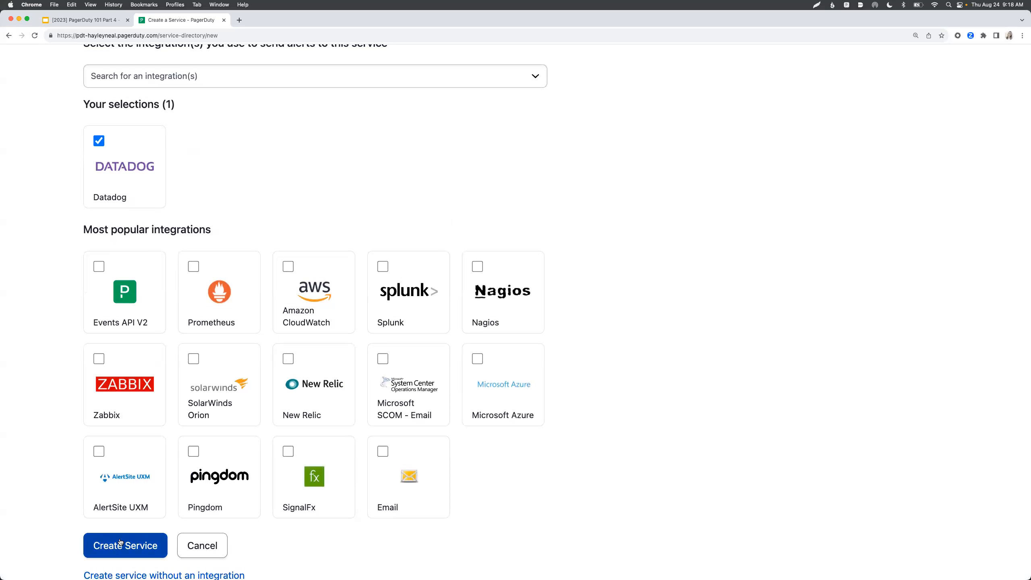
pyautogui.scroll(2, 135, 485)
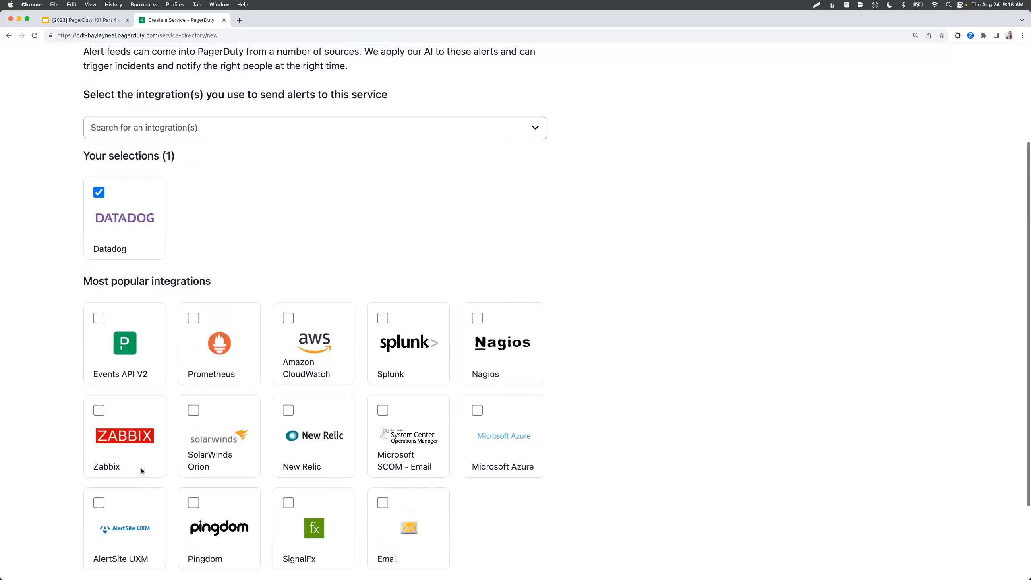
pyautogui.click(249, 128)
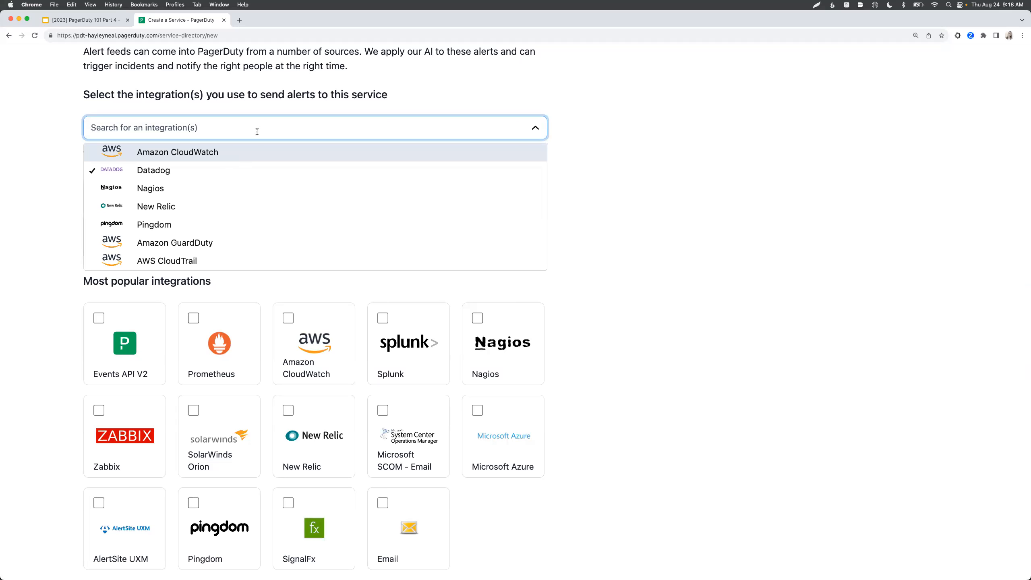
pyautogui.click(46, 316)
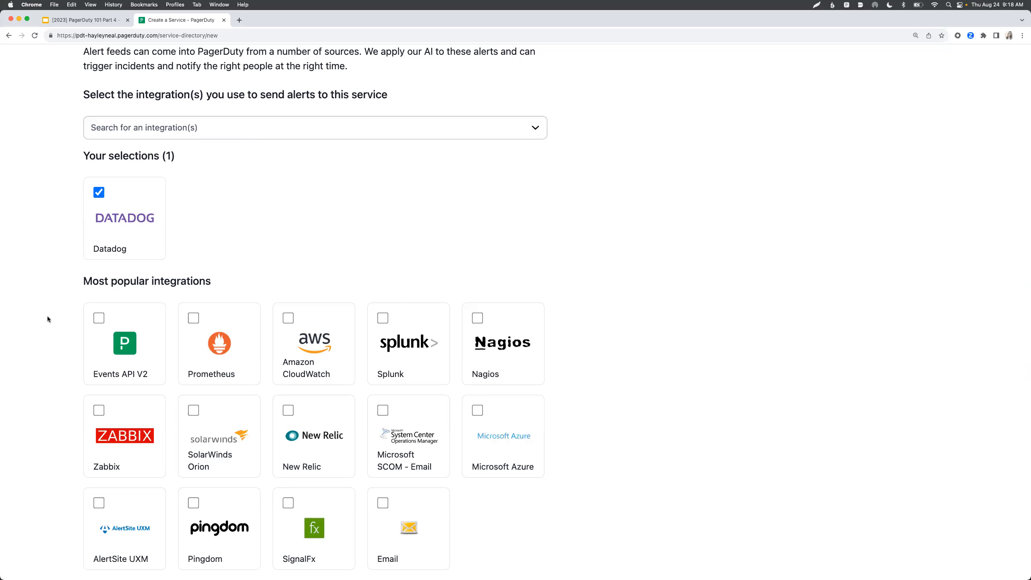
# - Add Events API V2 and Email as further integrations
pyautogui.click(99, 318)
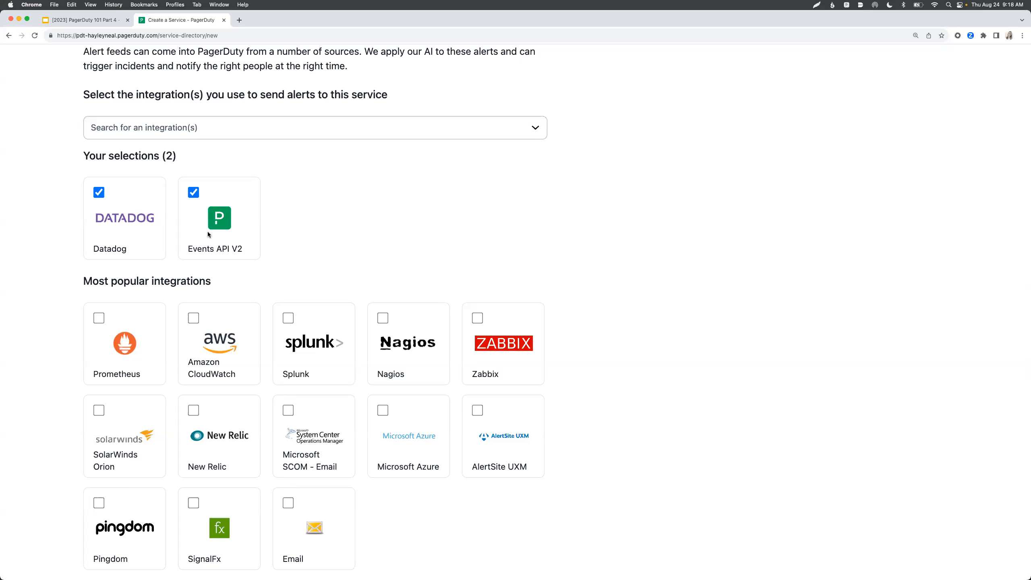
pyautogui.scroll(-1, 208, 232)
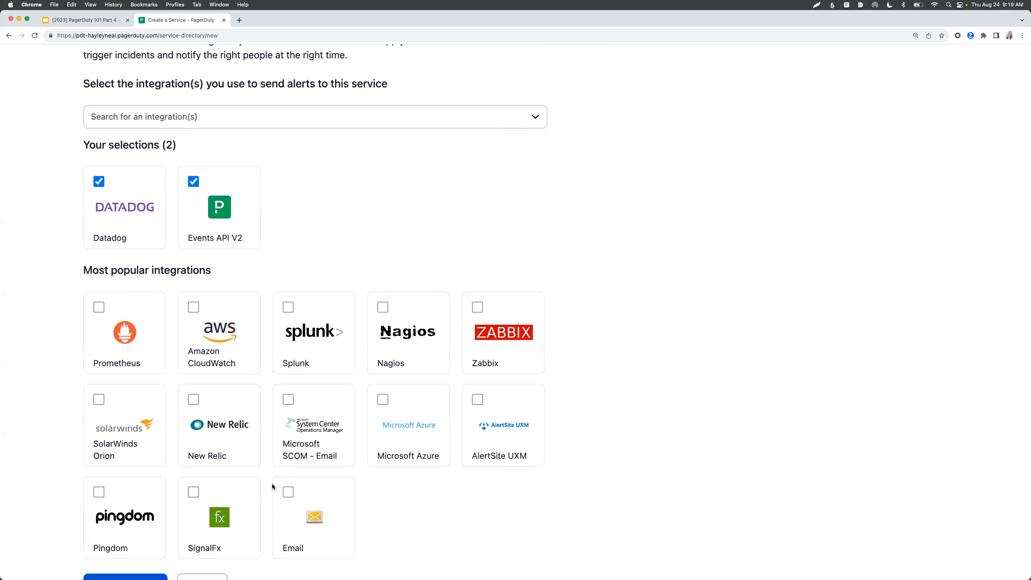
pyautogui.click(288, 492)
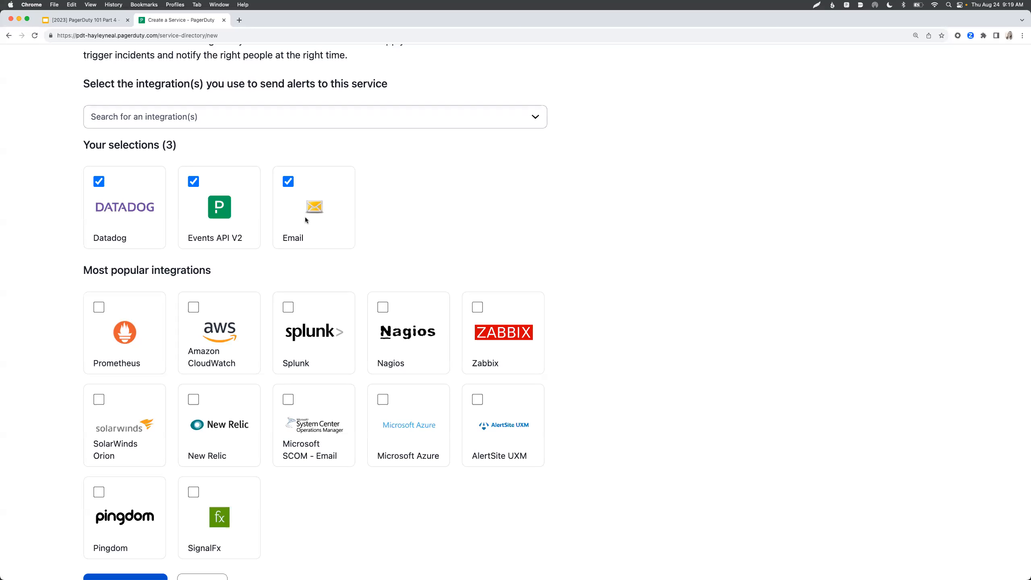
pyautogui.scroll(-3, 300, 232)
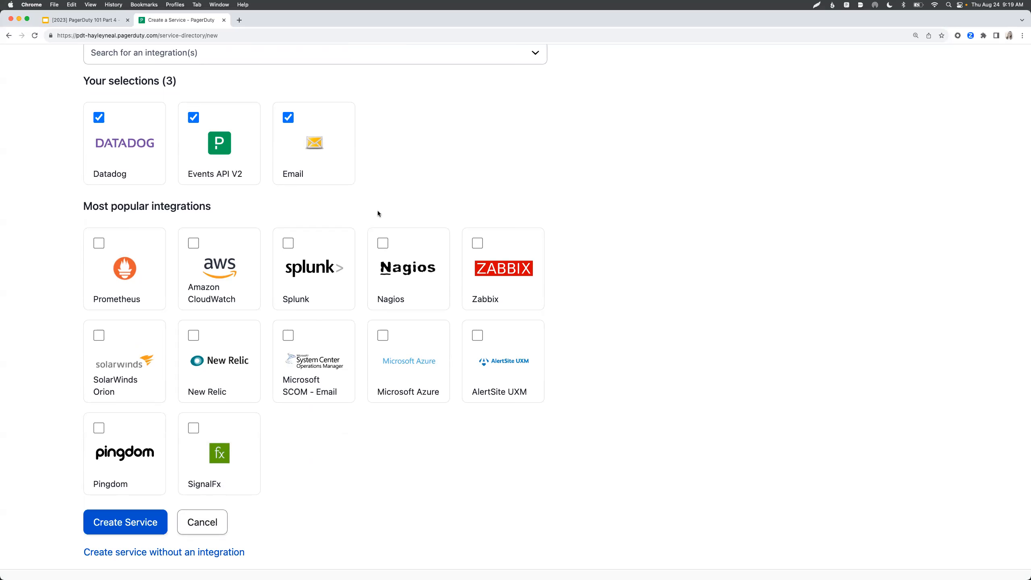
pyautogui.scroll(2, 378, 212)
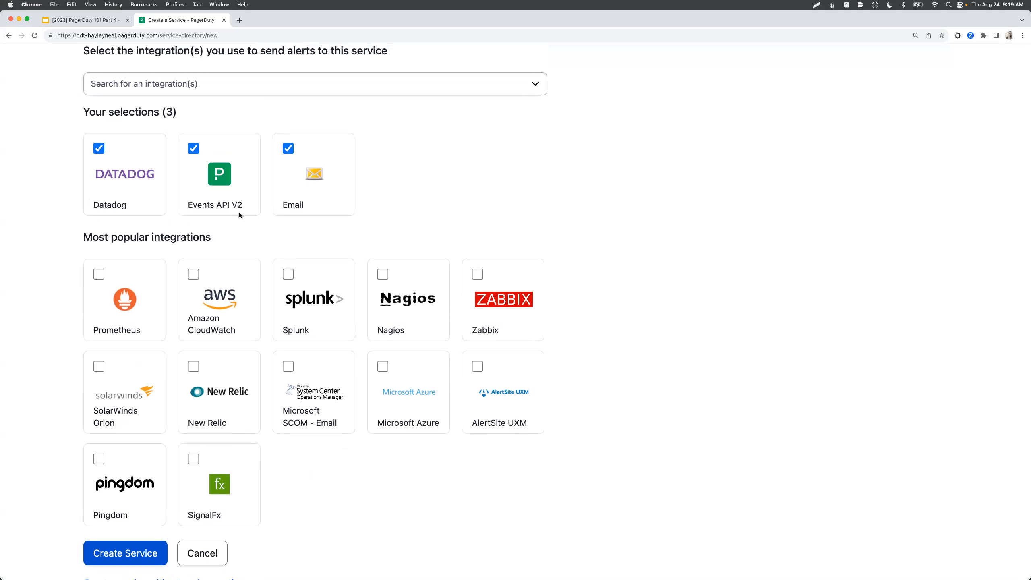
pyautogui.scroll(1, 239, 214)
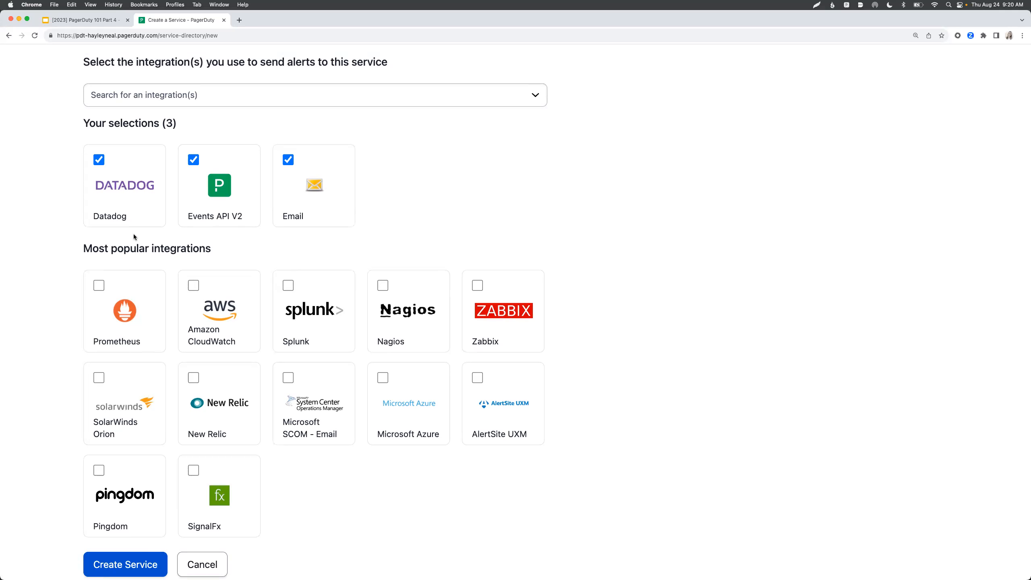
pyautogui.scroll(-2, 134, 235)
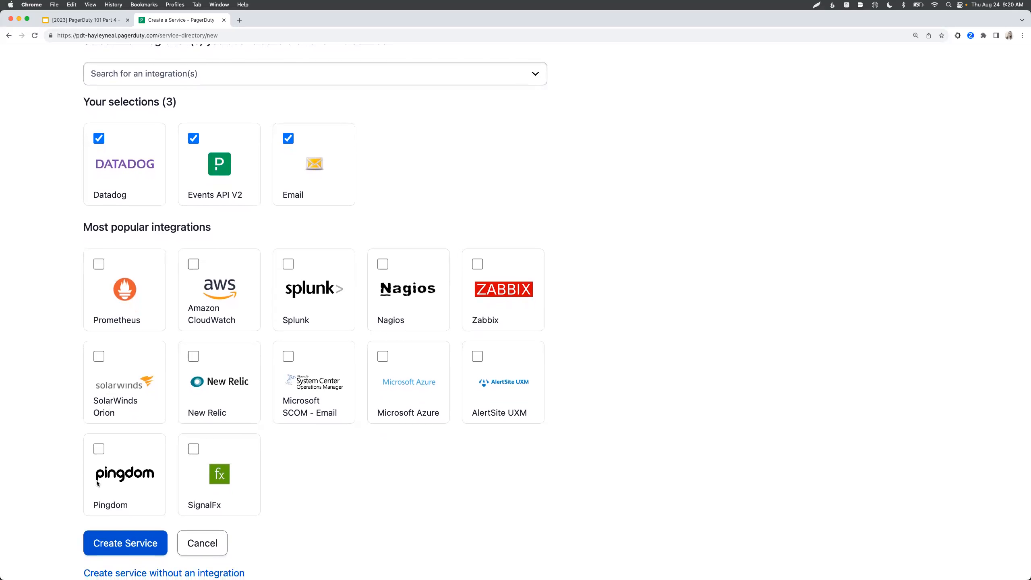
# - Create the Account Creation - LMS service and return to the Service Directory
pyautogui.click(102, 544)
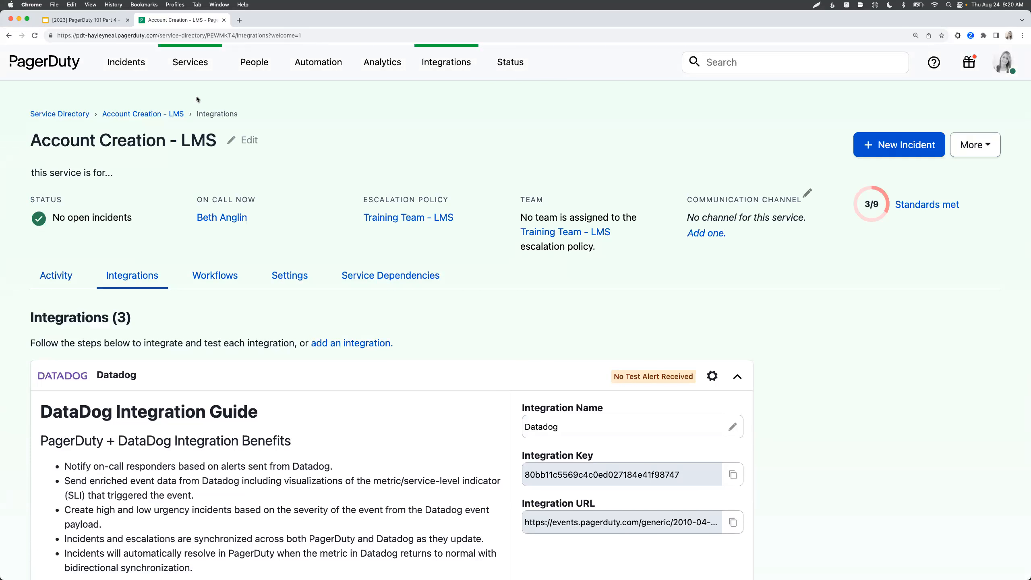
pyautogui.moveTo(196, 71)
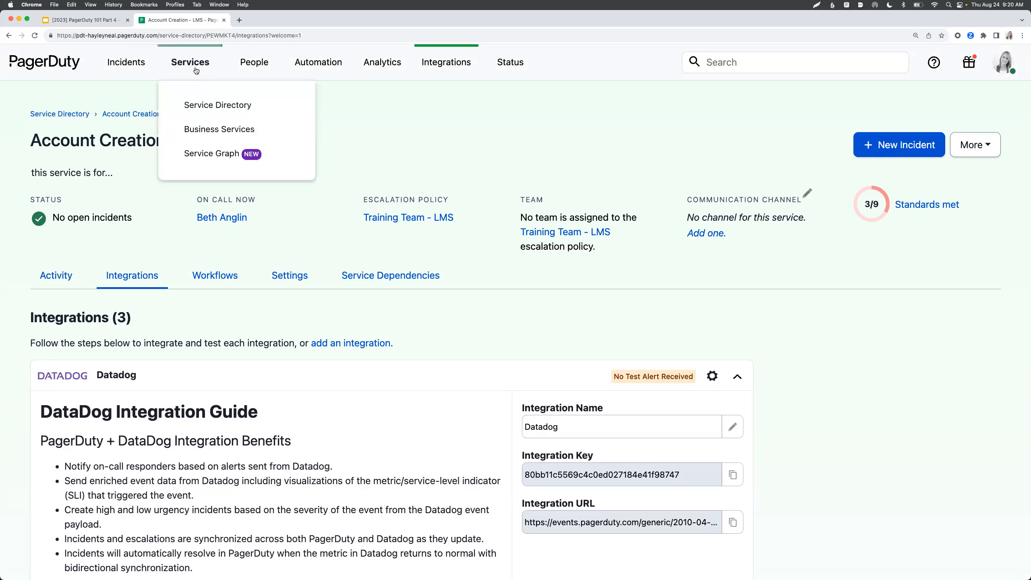
pyautogui.click(193, 106)
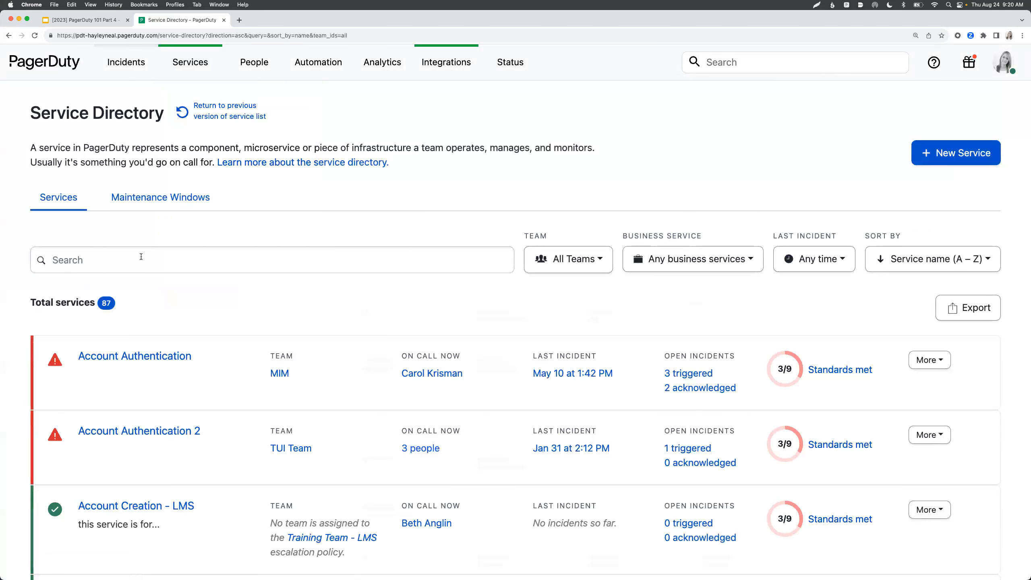
pyautogui.click(140, 257)
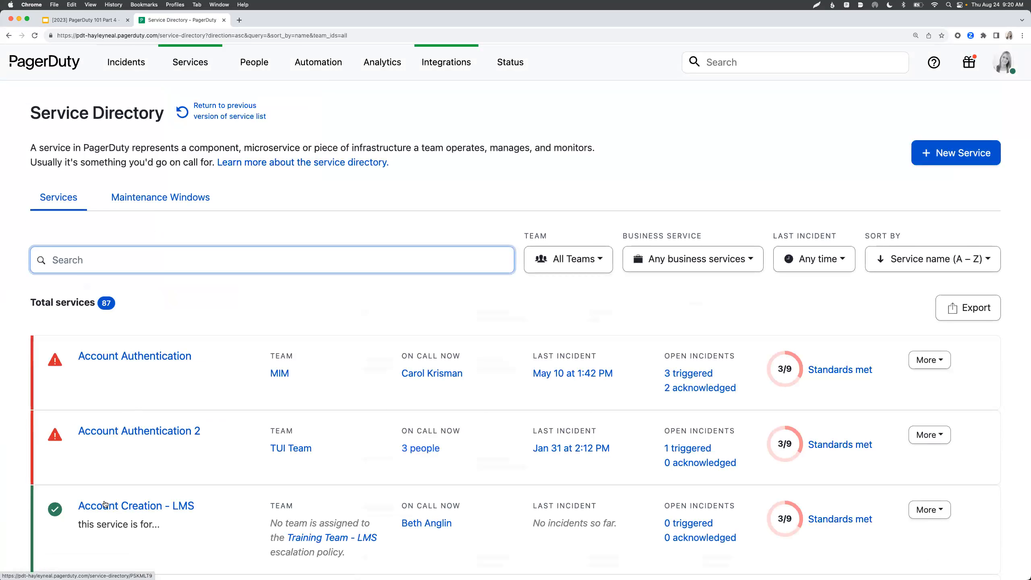
pyautogui.scroll(-2, 112, 505)
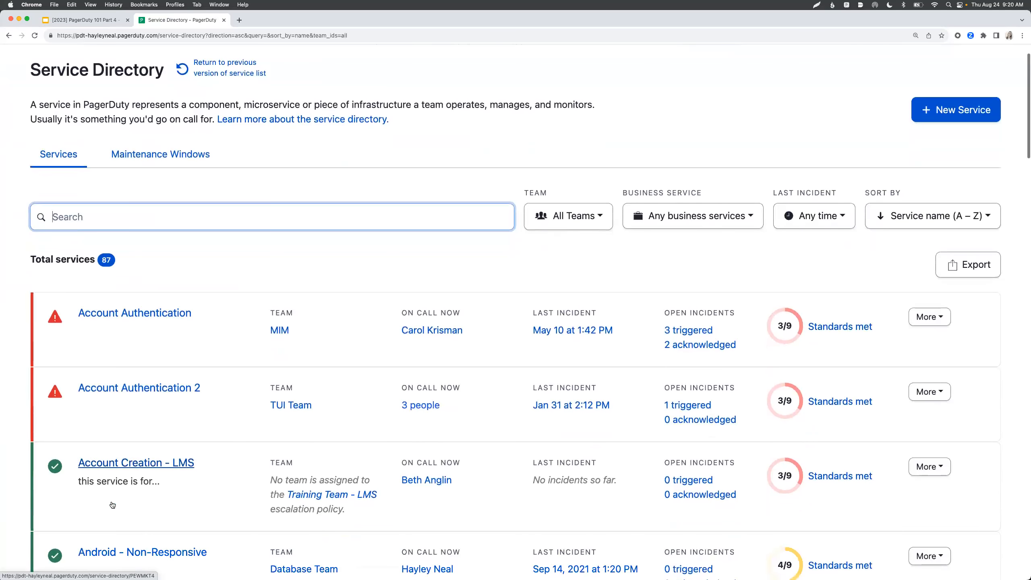
# - Open Account Creation - LMS and review its empty open and resolved incident activity
pyautogui.click(132, 466)
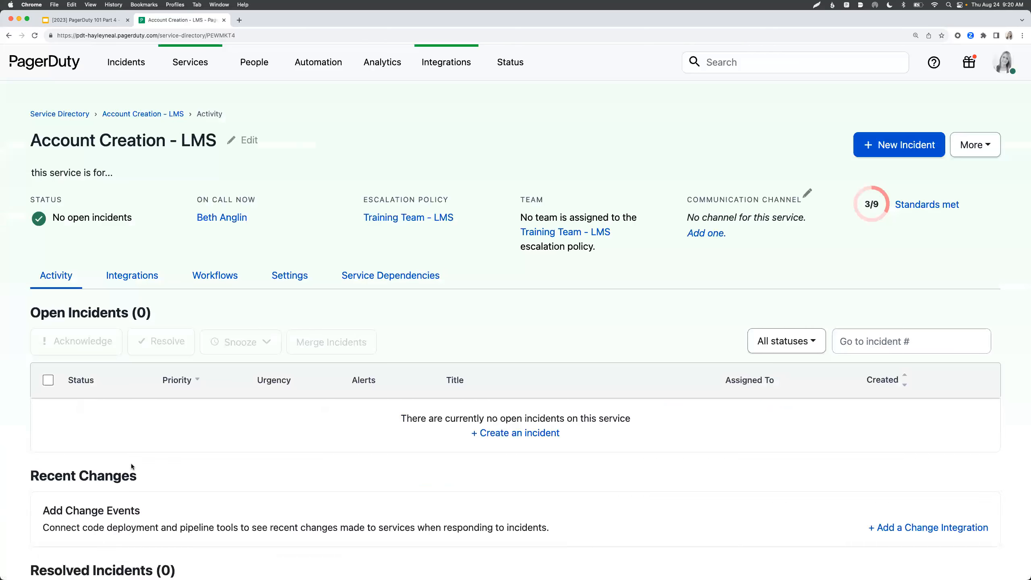
pyautogui.scroll(-2, 132, 466)
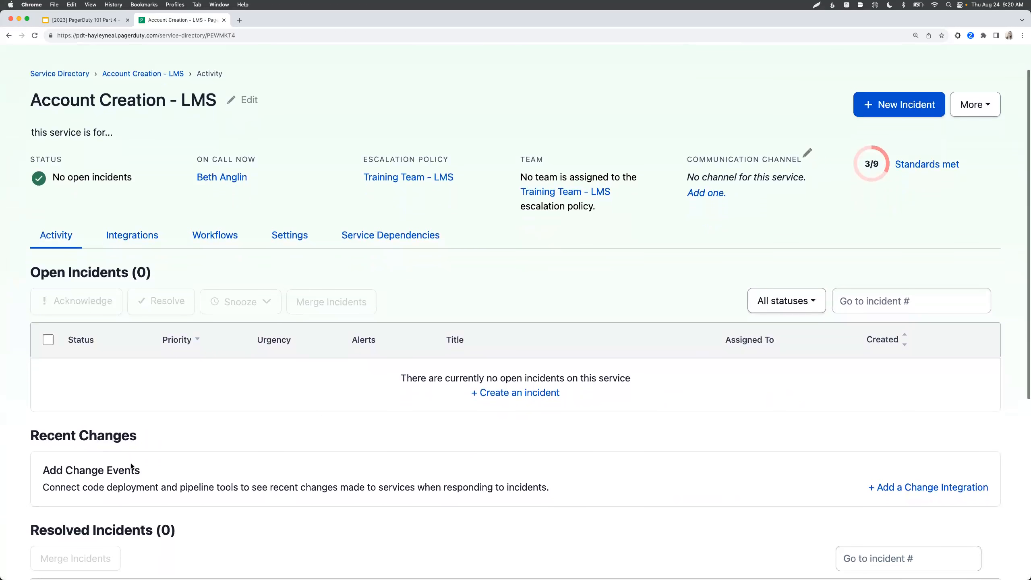
pyautogui.scroll(1, 132, 465)
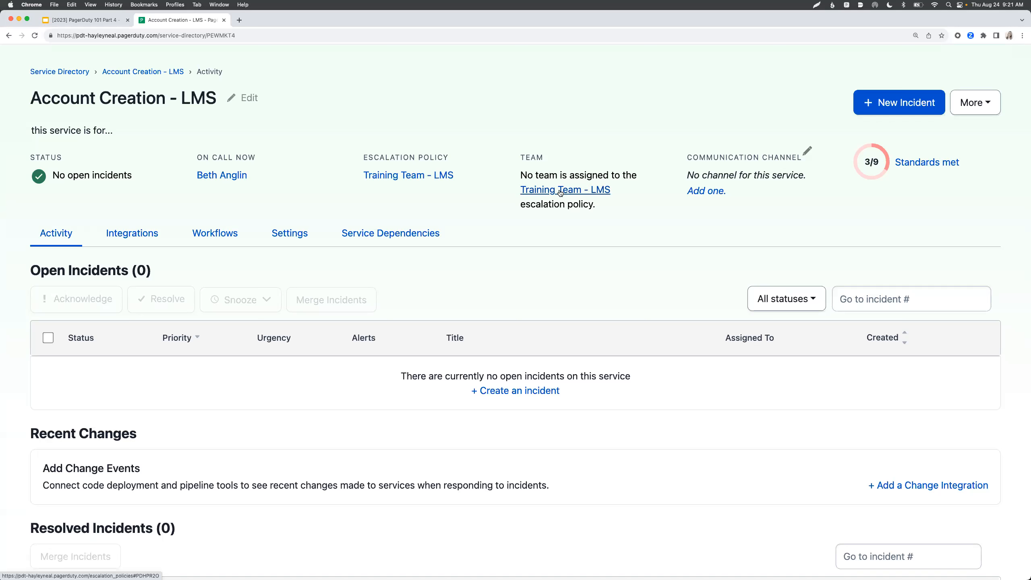
pyautogui.scroll(-1, 560, 193)
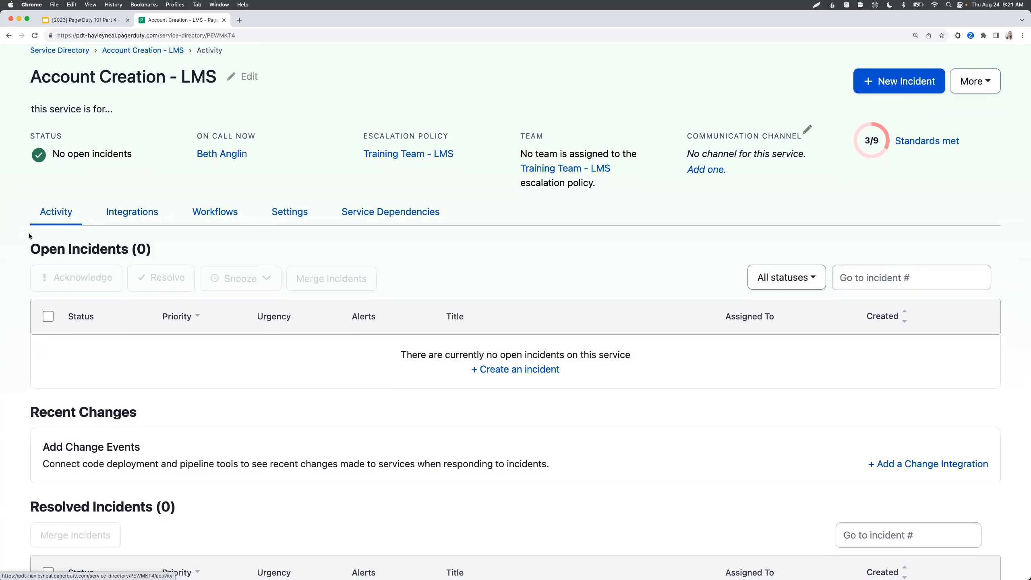
pyautogui.scroll(-2, 46, 228)
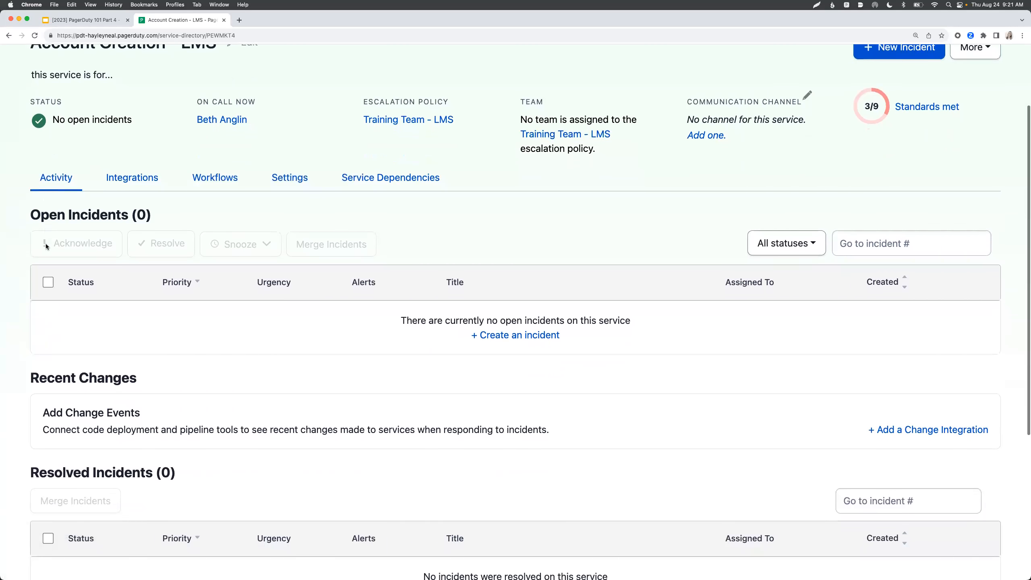
pyautogui.scroll(-2, 84, 328)
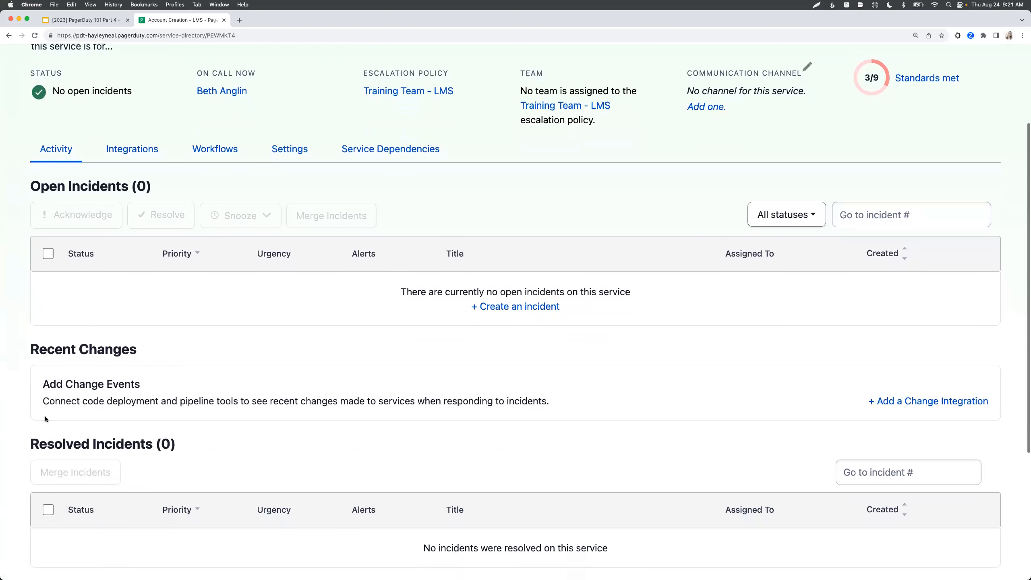
pyautogui.scroll(-10, 99, 395)
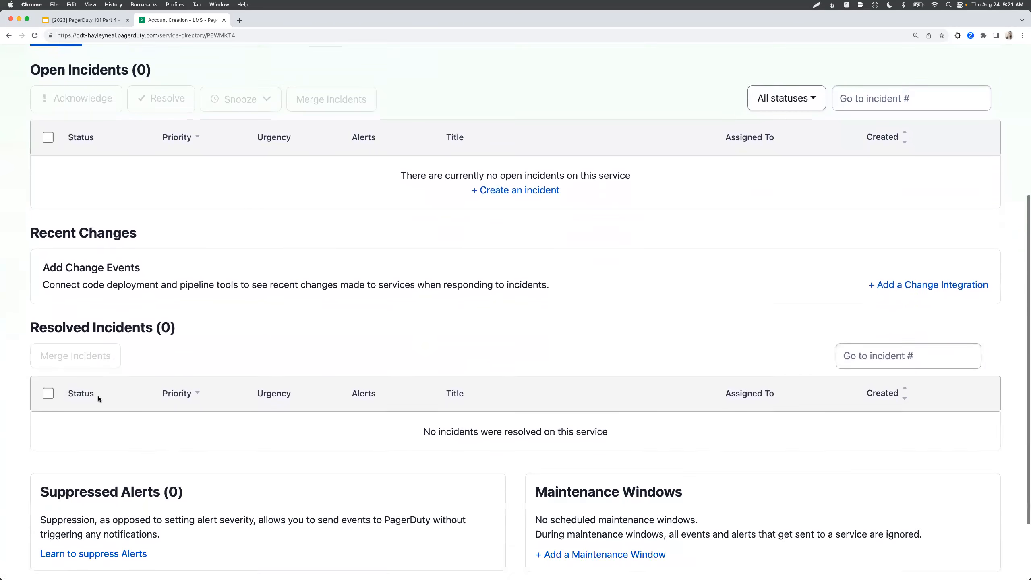
pyautogui.scroll(3, 130, 446)
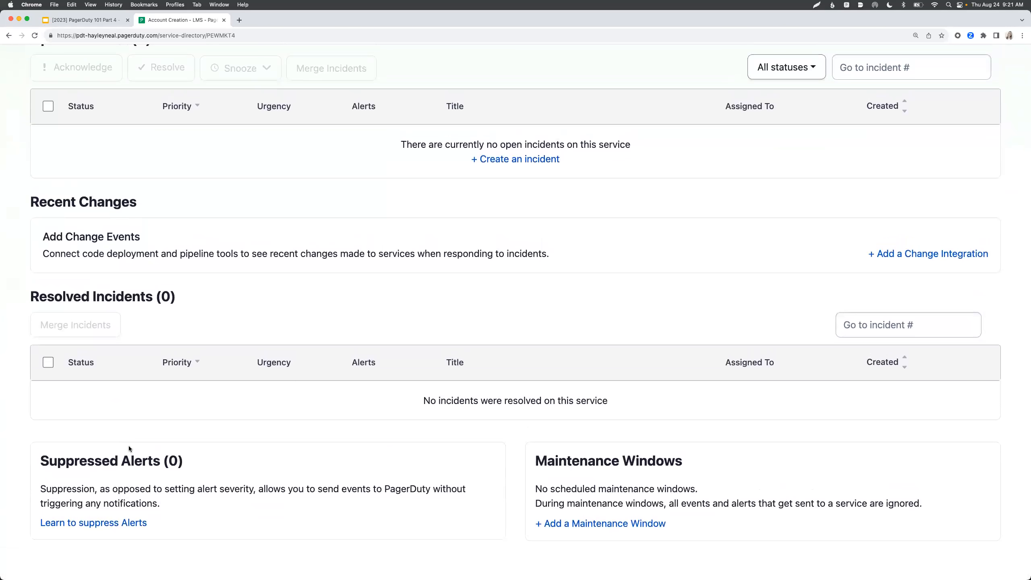
pyautogui.scroll(2, 129, 447)
pyautogui.scroll(4, 130, 445)
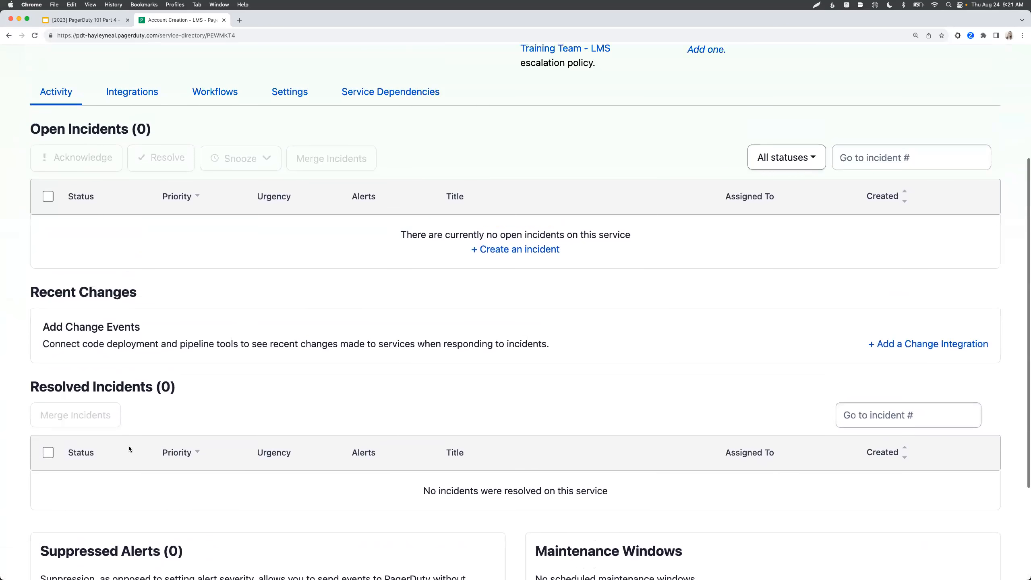
# - Show the service's Integrations tab and expand the Datadog integration details
pyautogui.click(135, 92)
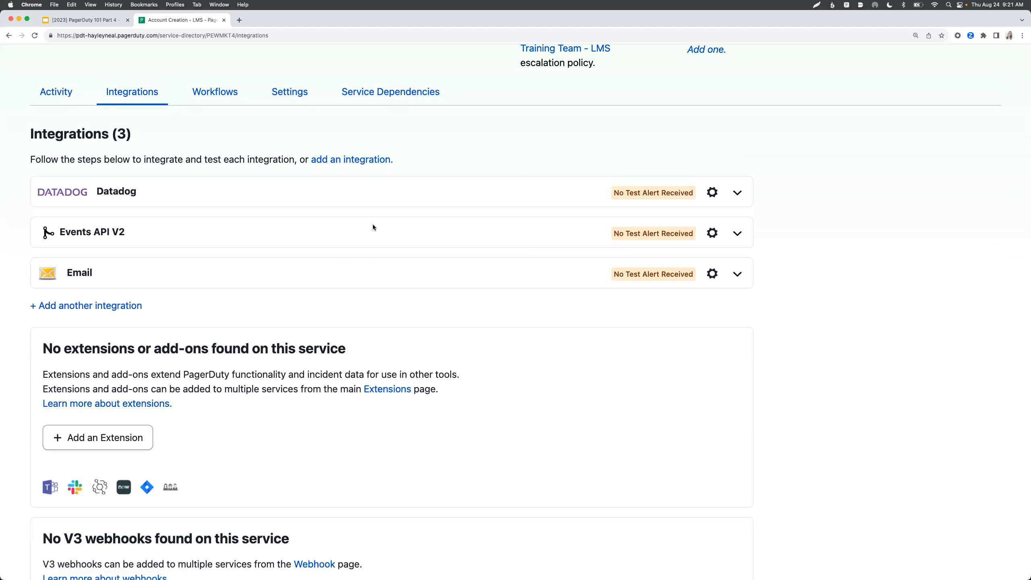
pyautogui.click(738, 194)
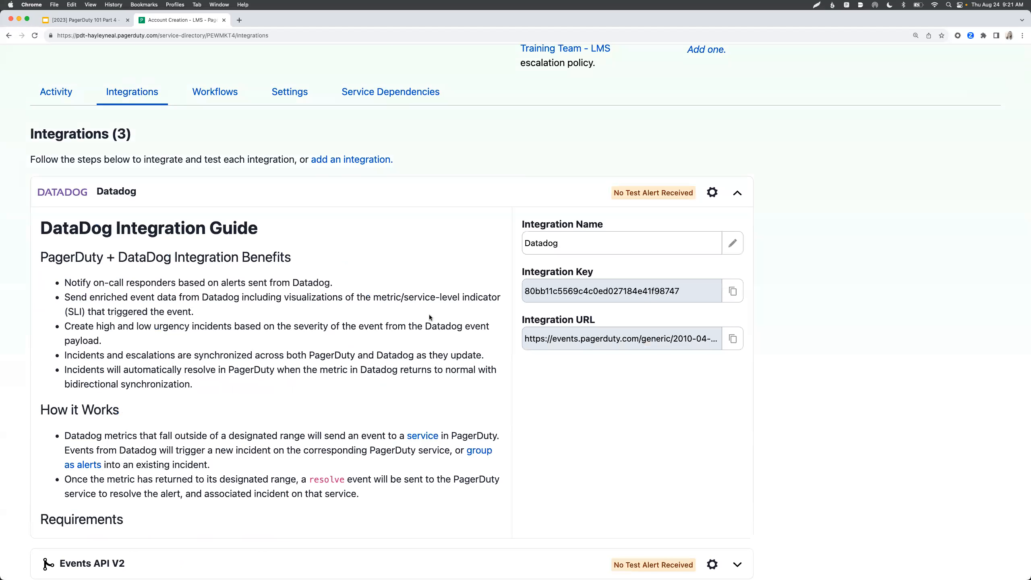
pyautogui.scroll(-2, 429, 317)
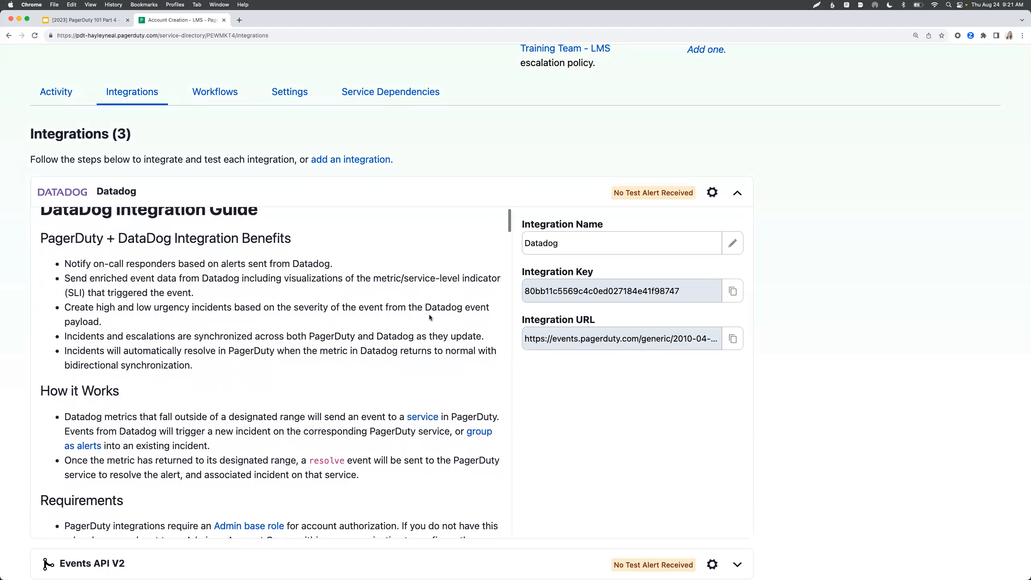
pyautogui.scroll(2, 429, 317)
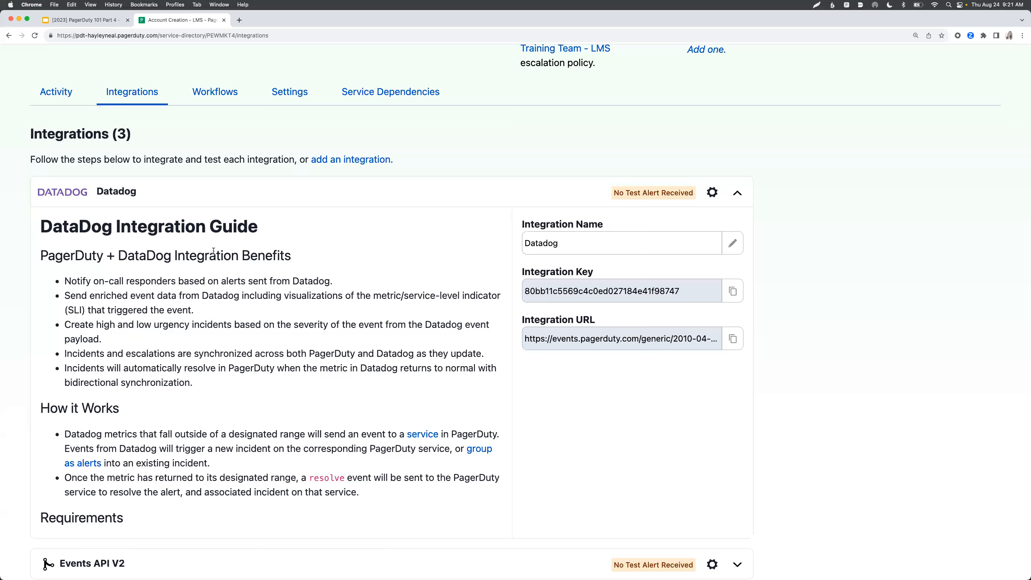
pyautogui.scroll(-6, 182, 324)
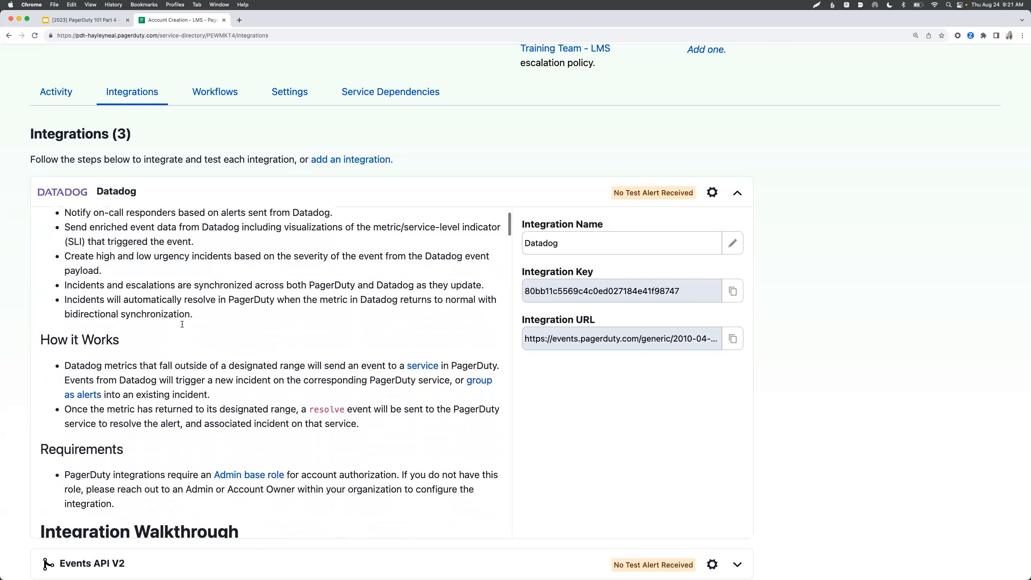
pyautogui.scroll(-8, 183, 324)
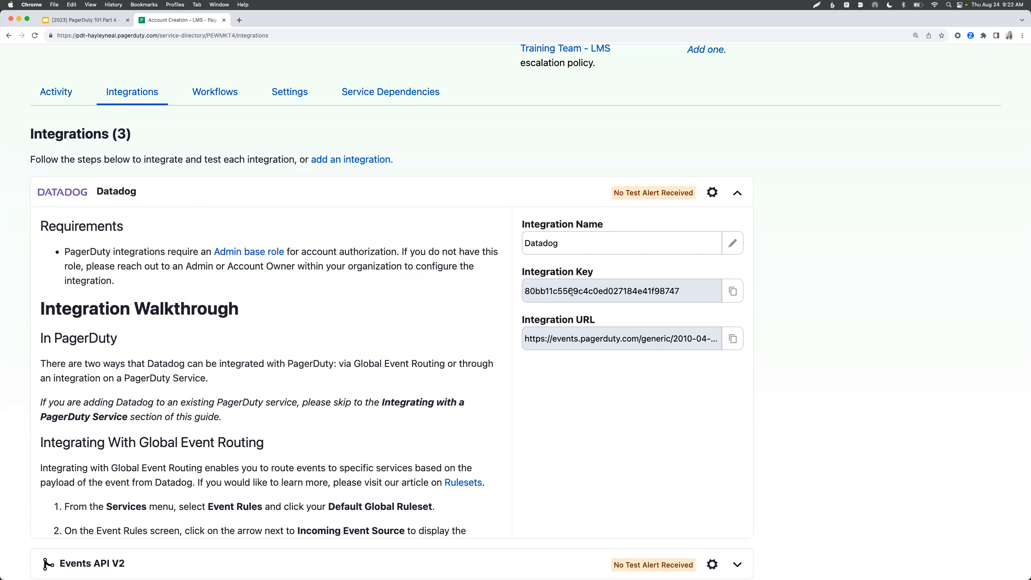
pyautogui.scroll(-1, 572, 292)
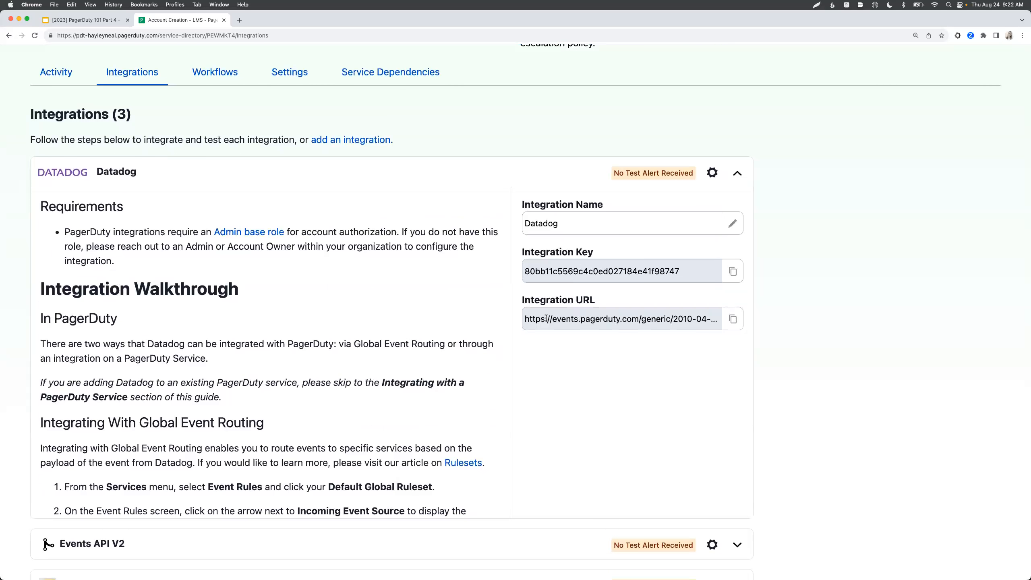
pyautogui.scroll(-1, 474, 315)
pyautogui.scroll(-5, 725, 388)
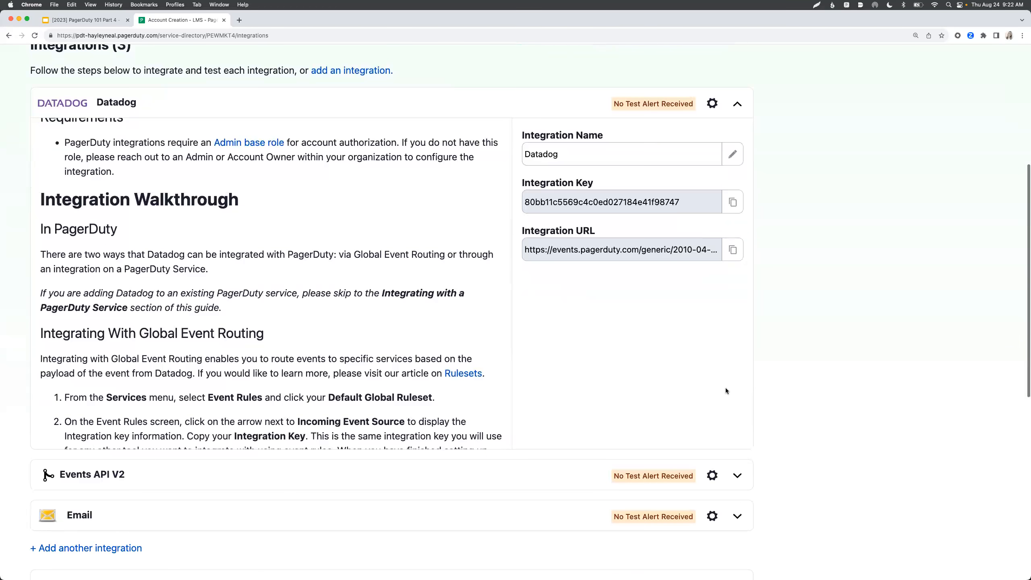
# - Expand the Events API V2 and Email integrations to show their guides and keys
pyautogui.click(737, 425)
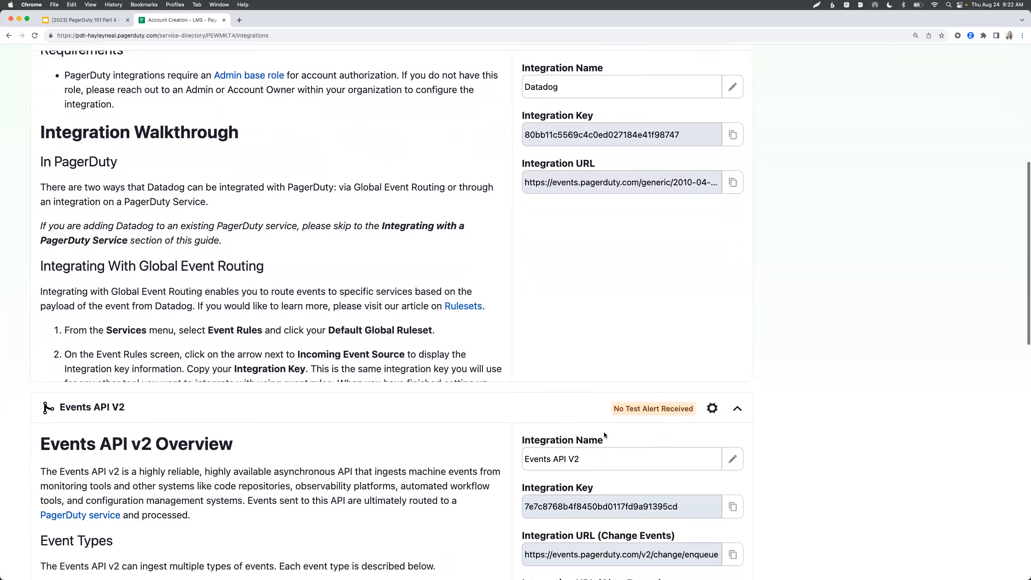
pyautogui.scroll(-2, 605, 432)
pyautogui.scroll(-5, 811, 434)
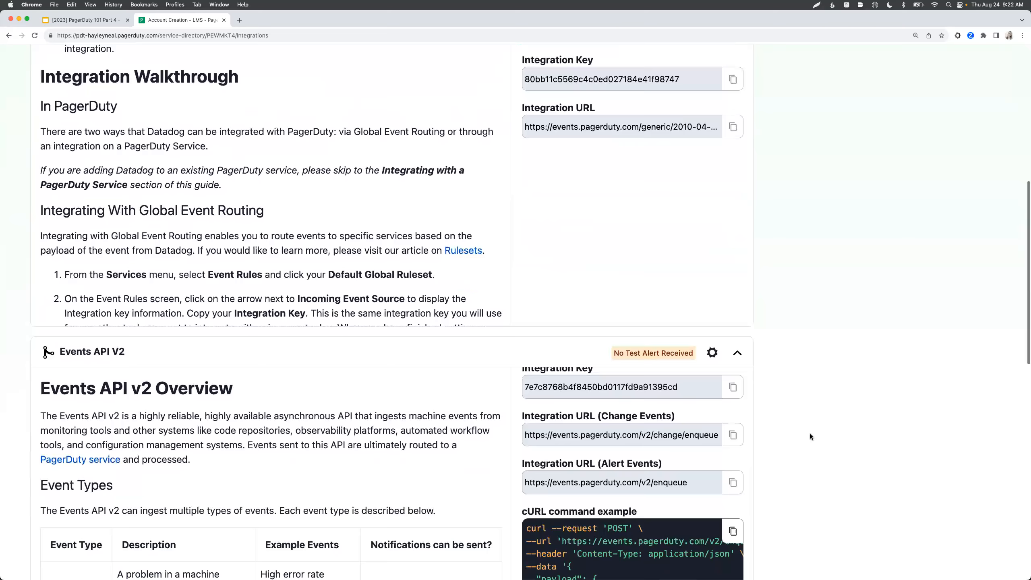
pyautogui.scroll(-2, 810, 434)
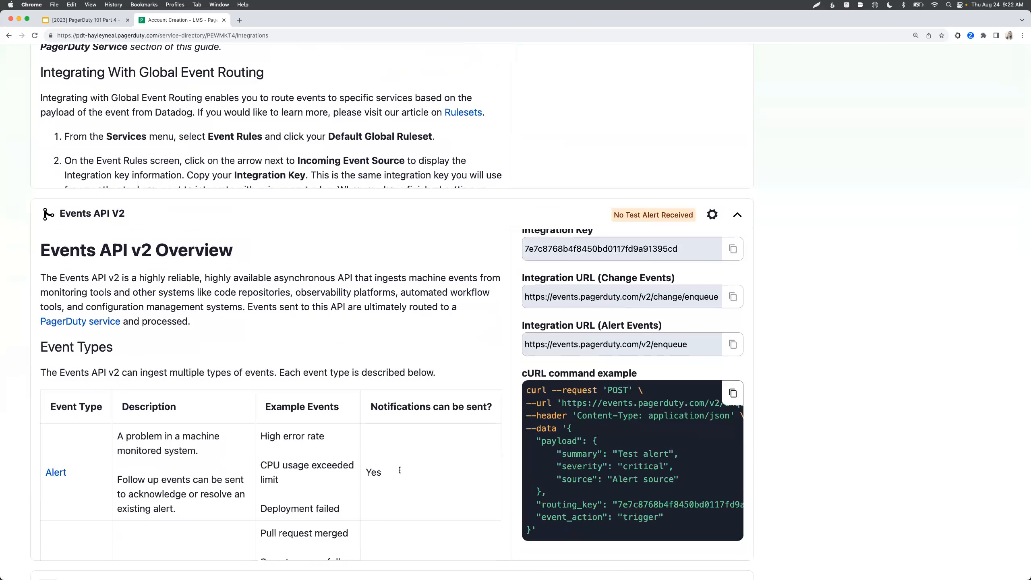
pyautogui.scroll(-1, 399, 470)
pyautogui.scroll(-10, 374, 468)
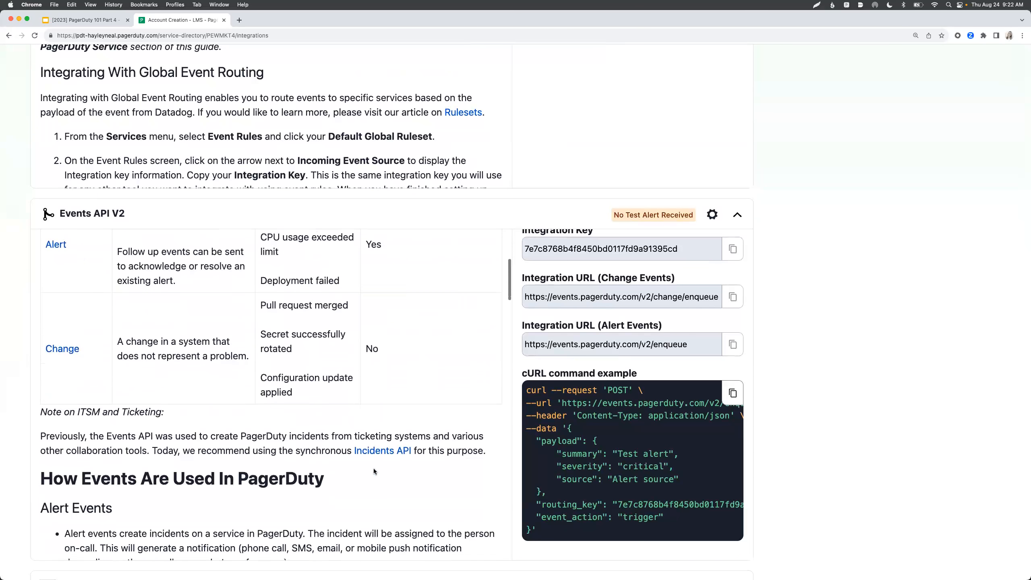
pyautogui.scroll(-6, 373, 469)
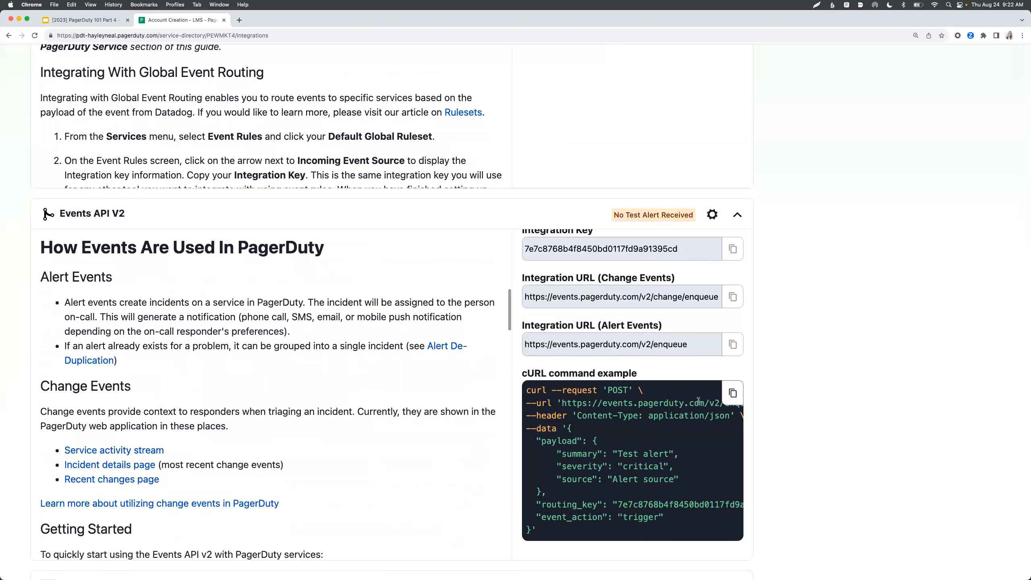
pyautogui.scroll(-8, 824, 397)
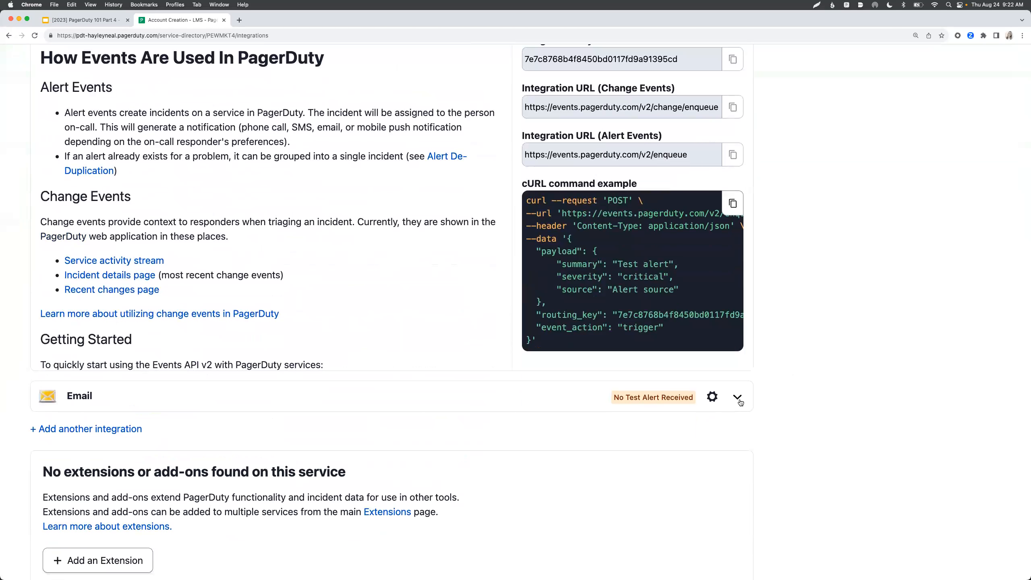
pyautogui.click(737, 397)
# - Put the Email integration's address field into edit mode and review the extensions and webhooks sections below
pyautogui.scroll(-5, 274, 361)
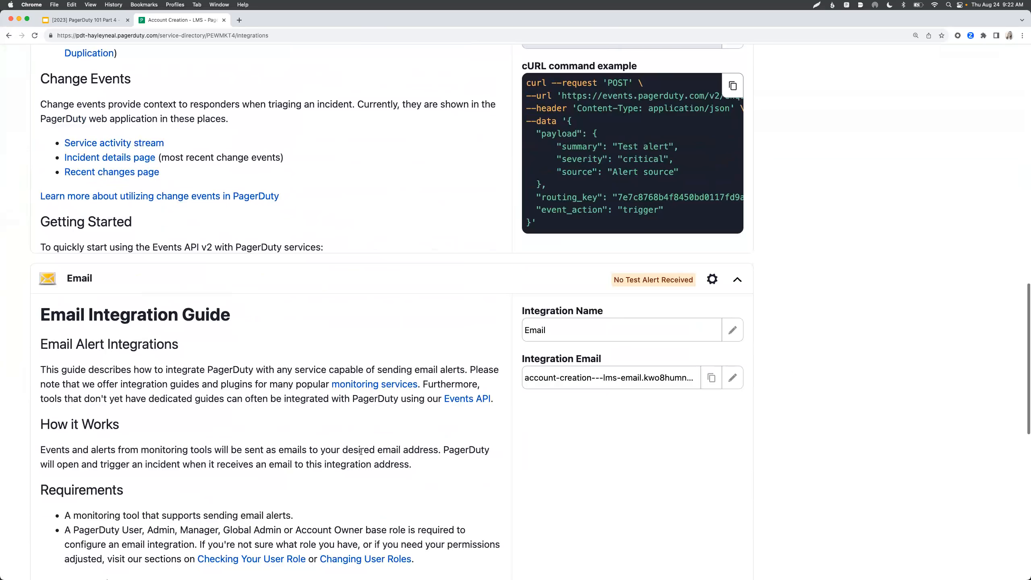
pyautogui.scroll(-1, 209, 421)
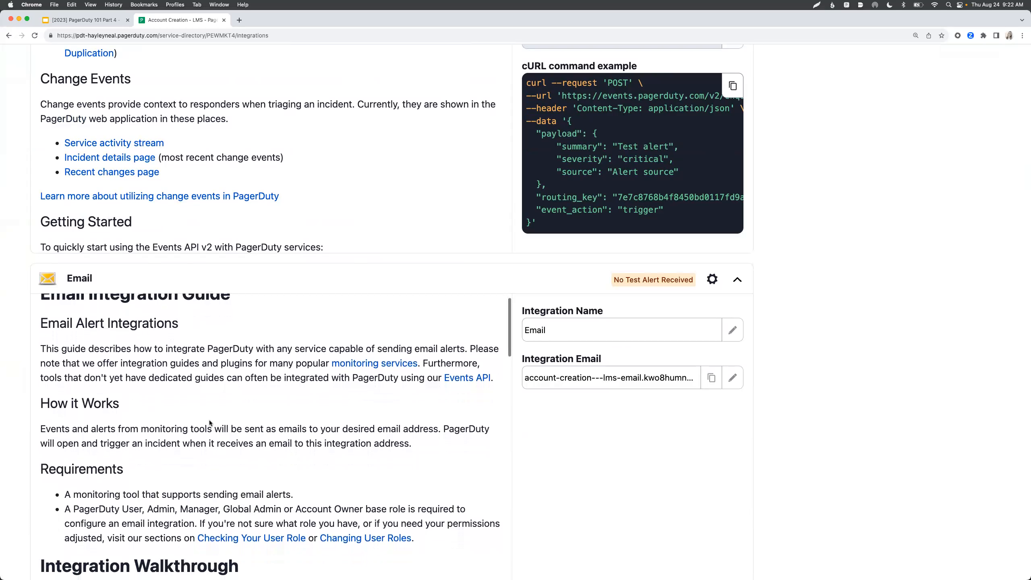
pyautogui.click(640, 380)
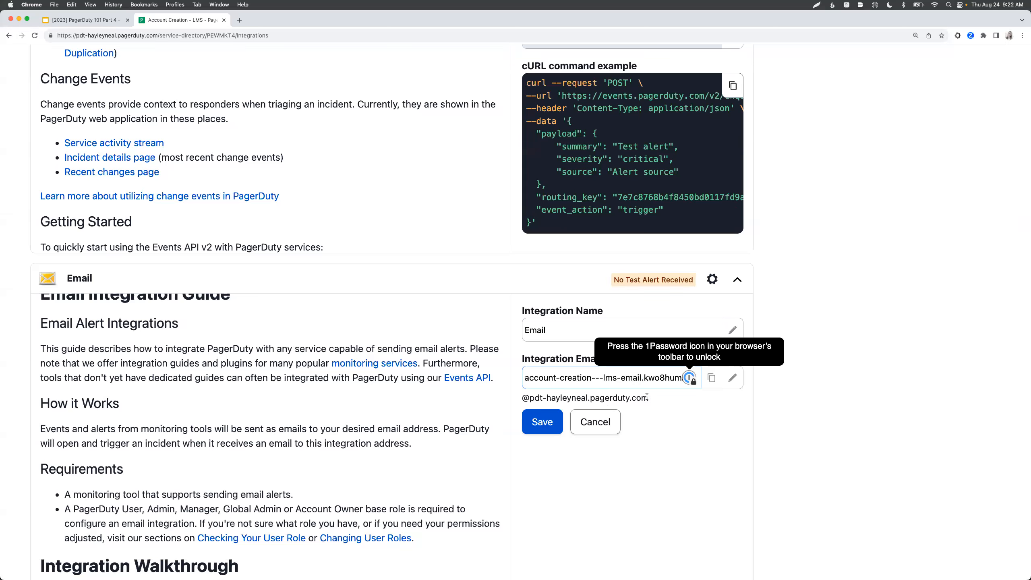
pyautogui.scroll(-5, 663, 419)
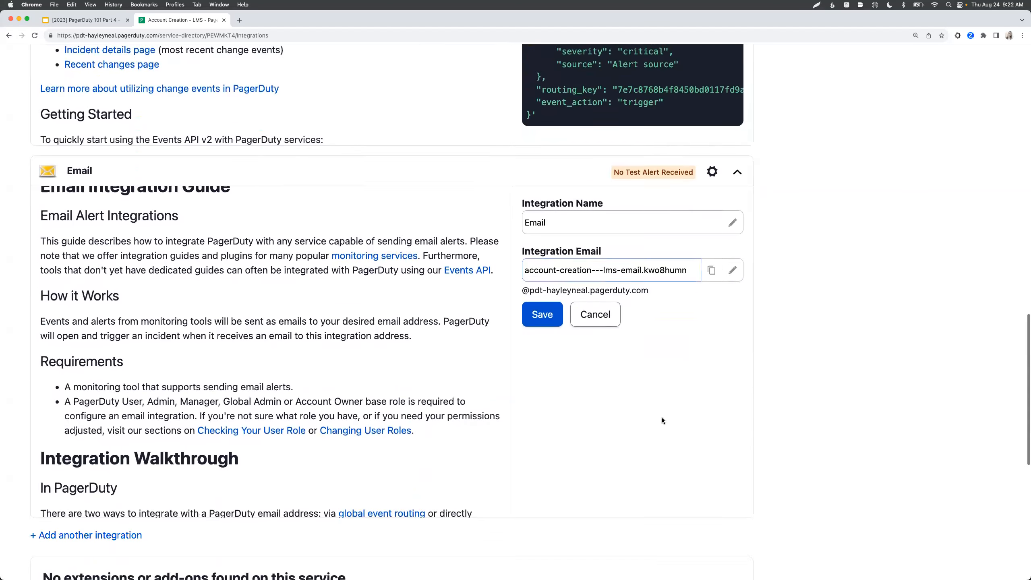
pyautogui.scroll(1, 662, 417)
pyautogui.scroll(2, 363, 368)
pyautogui.scroll(1, 361, 368)
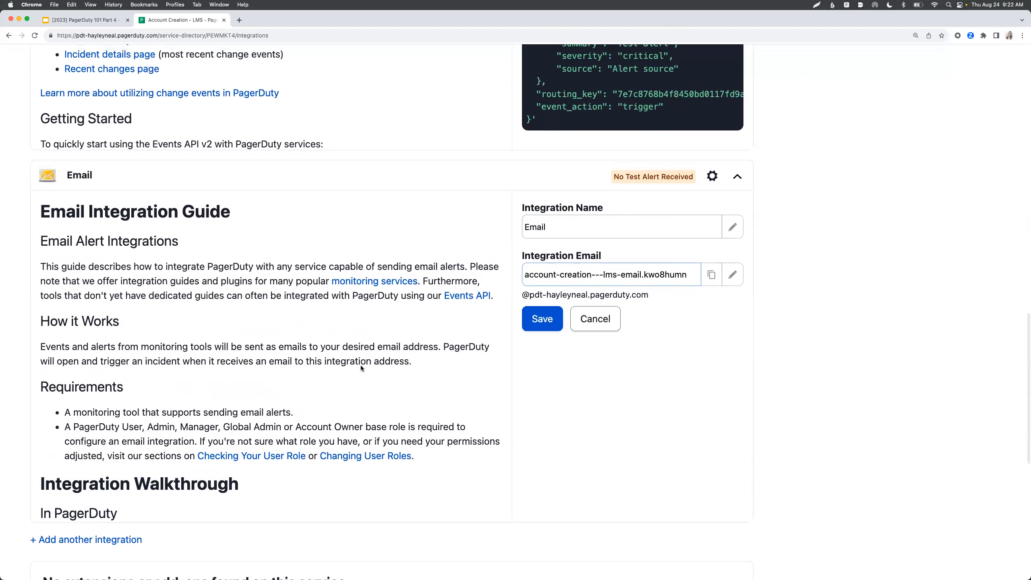
pyautogui.scroll(-1, 361, 366)
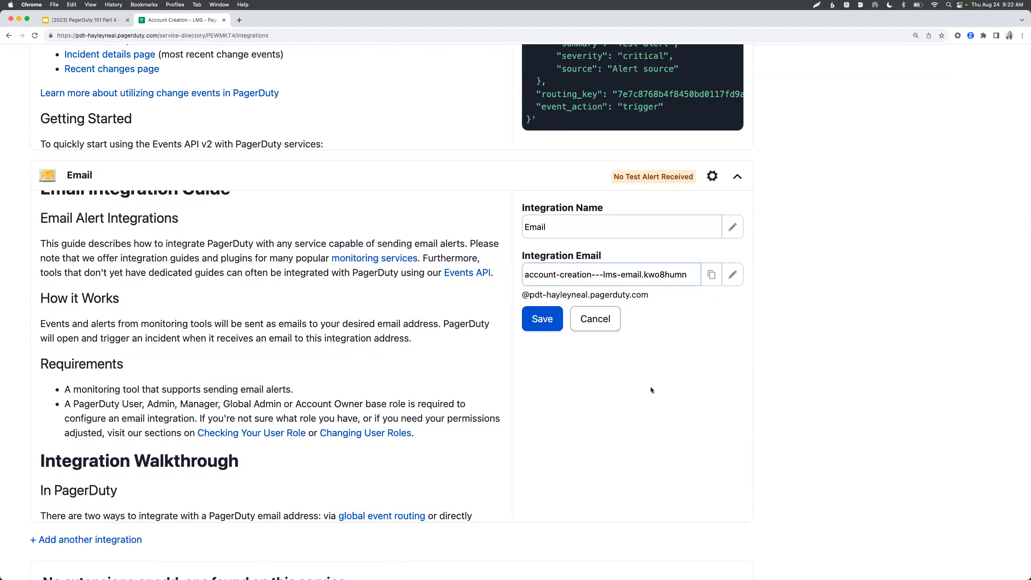
pyautogui.scroll(-2, 651, 387)
pyautogui.scroll(-5, 651, 386)
pyautogui.scroll(6, 651, 386)
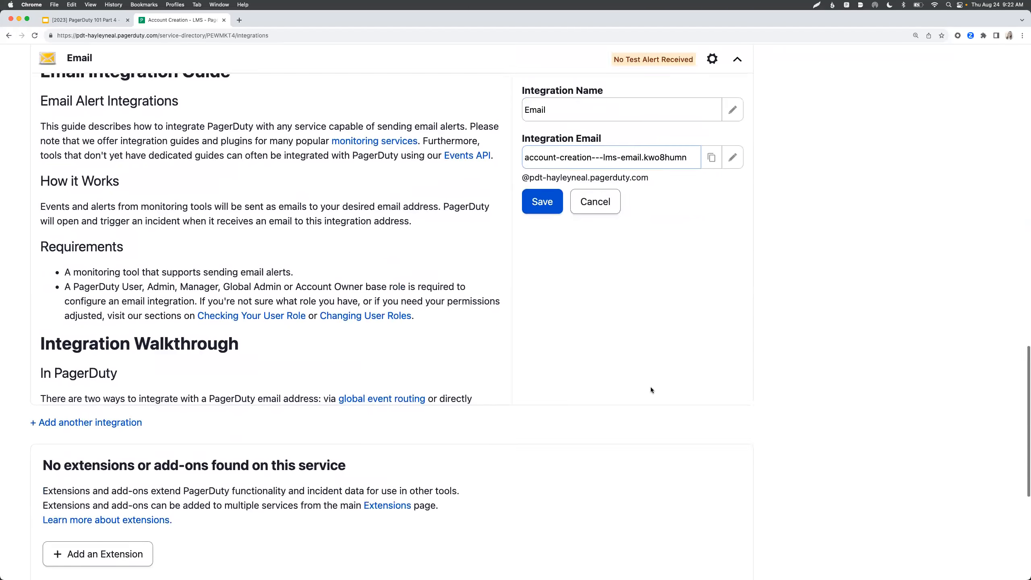
pyautogui.scroll(1, 652, 387)
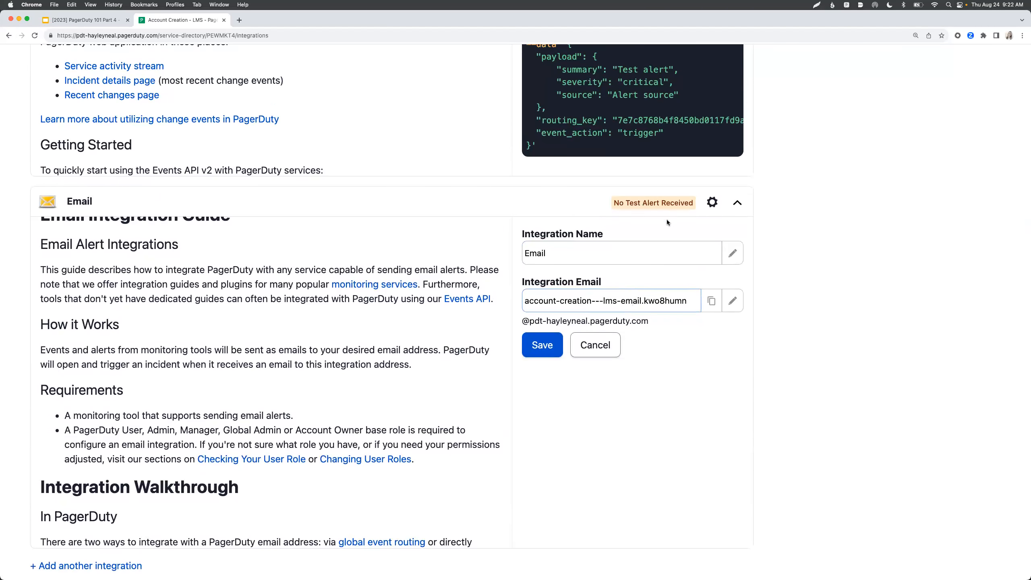
pyautogui.scroll(10, 667, 220)
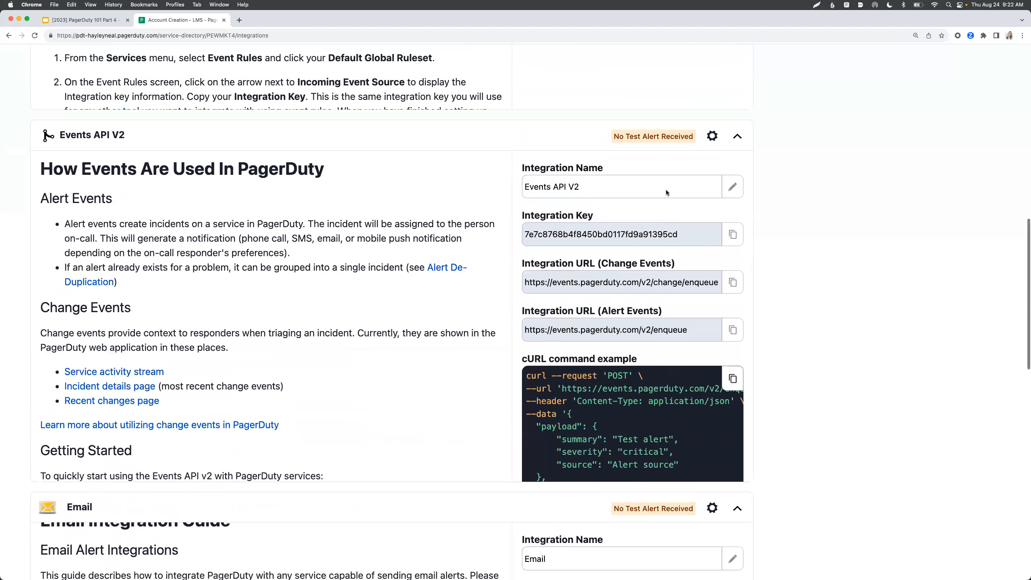
pyautogui.scroll(12, 656, 132)
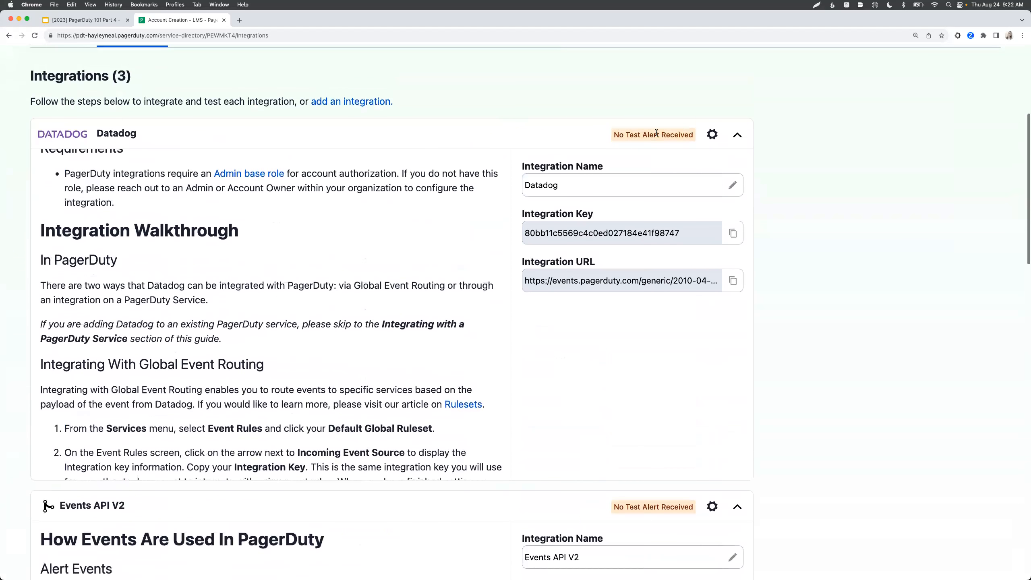
pyautogui.scroll(-4, 592, 319)
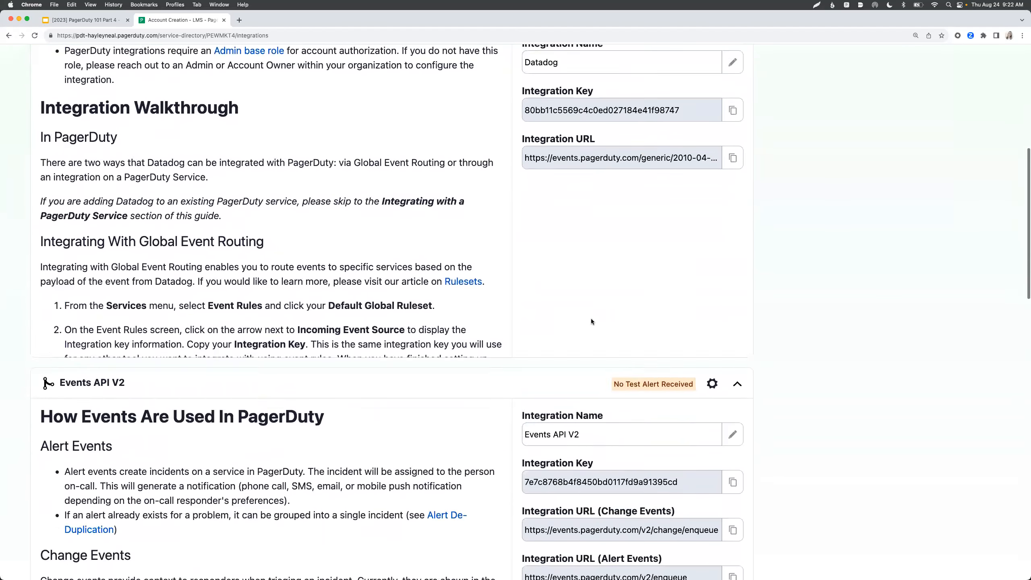
pyautogui.scroll(-20, 772, 334)
pyautogui.scroll(-10, 772, 334)
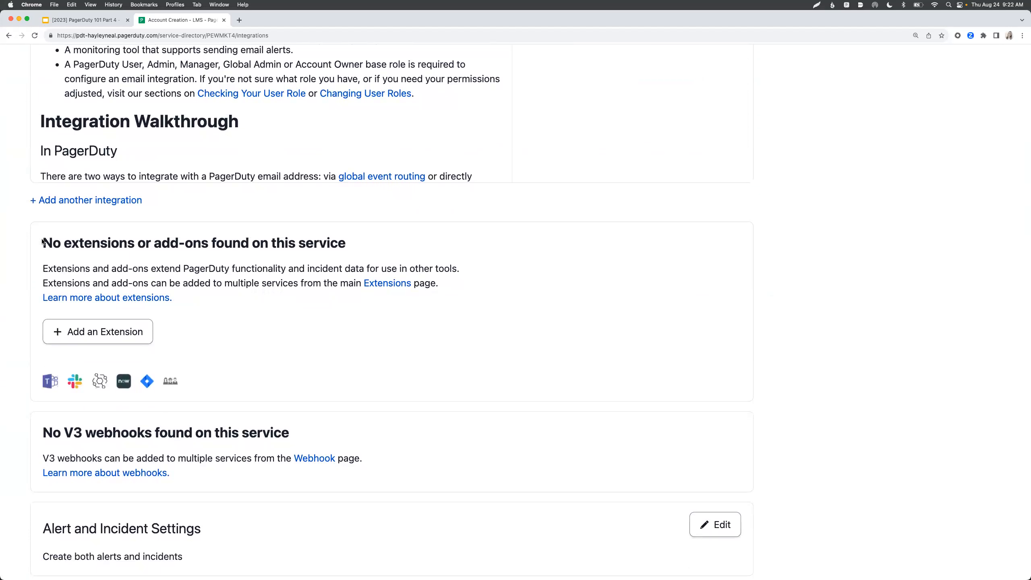
# - Highlight the 'no extensions or add-ons' heading and its word 'extensions', then scroll through the service page
pyautogui.moveTo(42, 242); pyautogui.dragTo(323, 246)
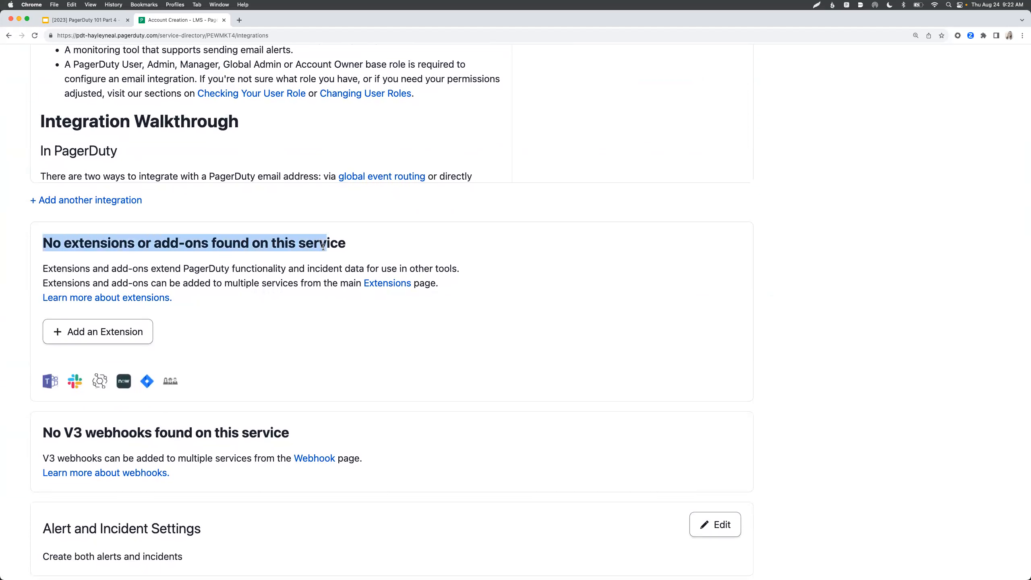
pyautogui.click(371, 244)
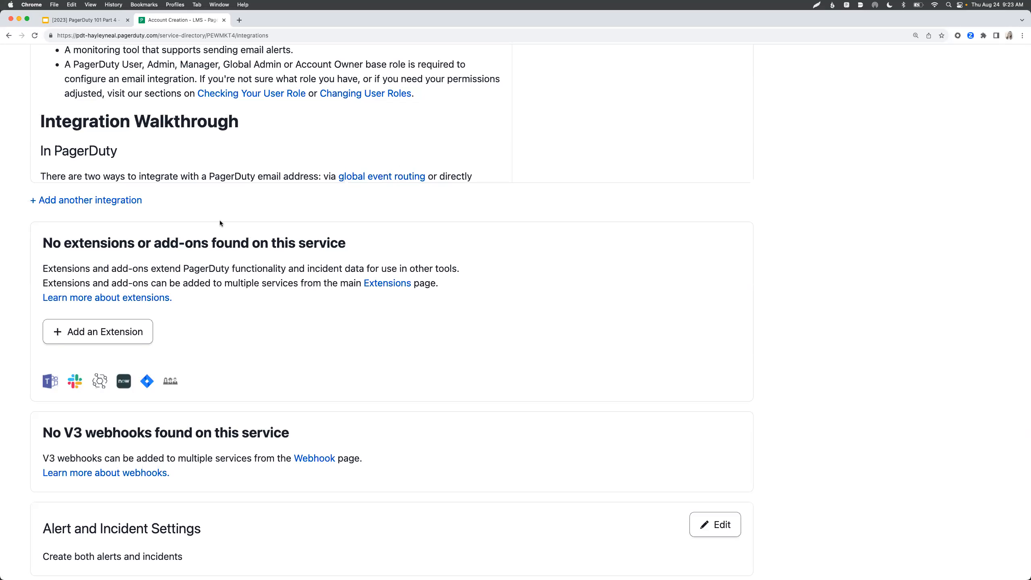
pyautogui.moveTo(138, 244); pyautogui.dragTo(63, 249)
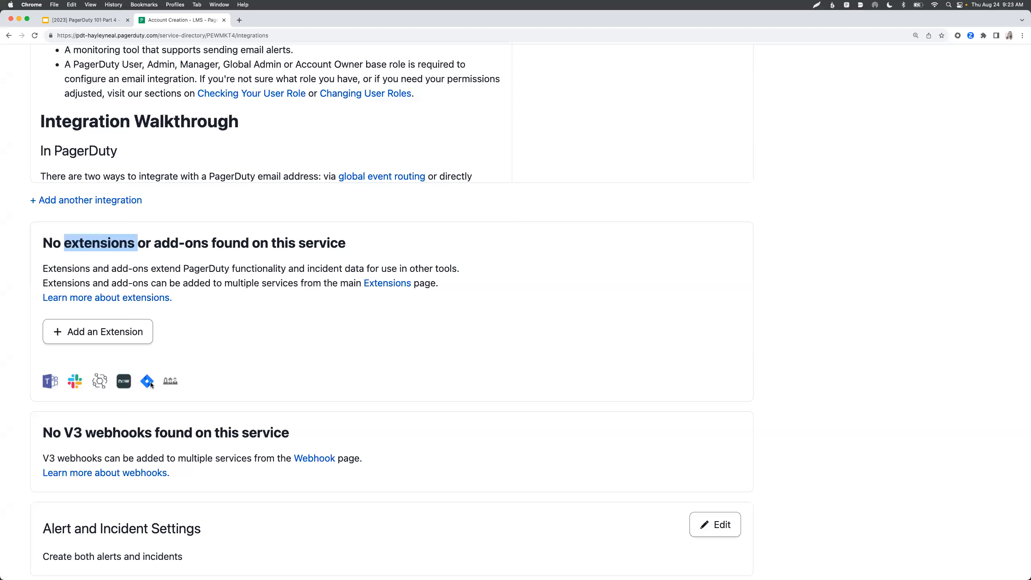
pyautogui.scroll(-2, 160, 367)
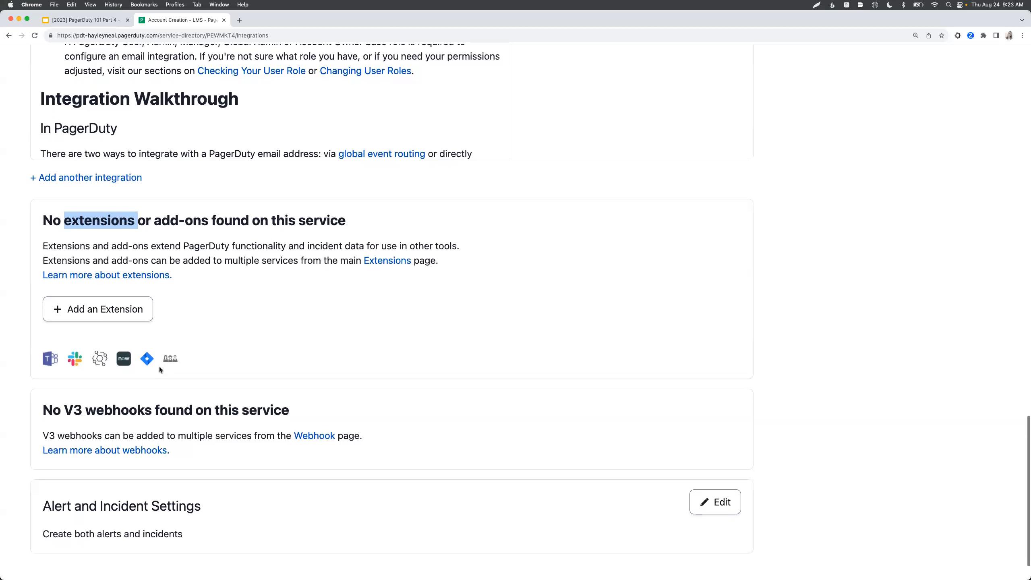
pyautogui.scroll(-1, 159, 368)
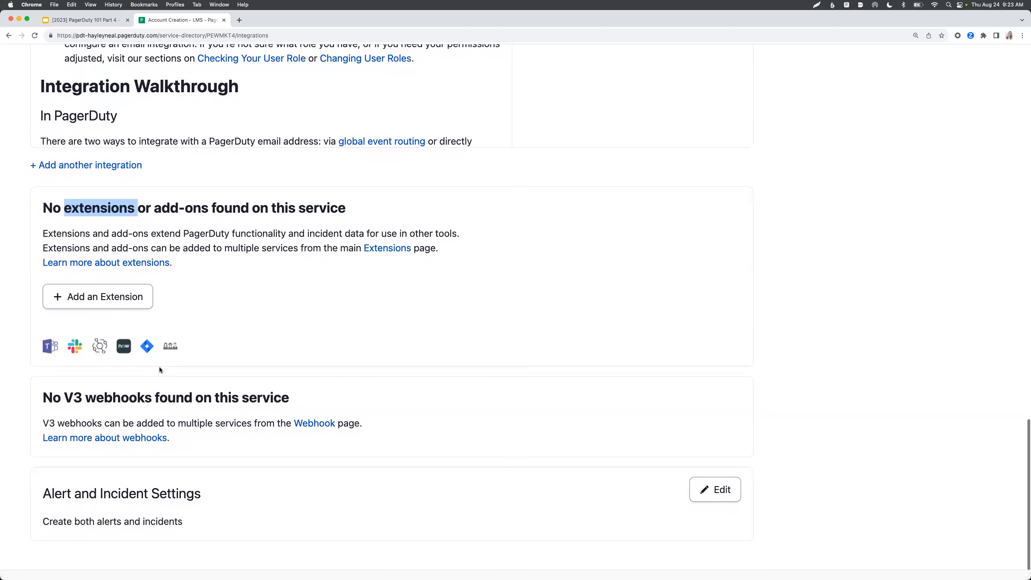
pyautogui.scroll(15, 160, 367)
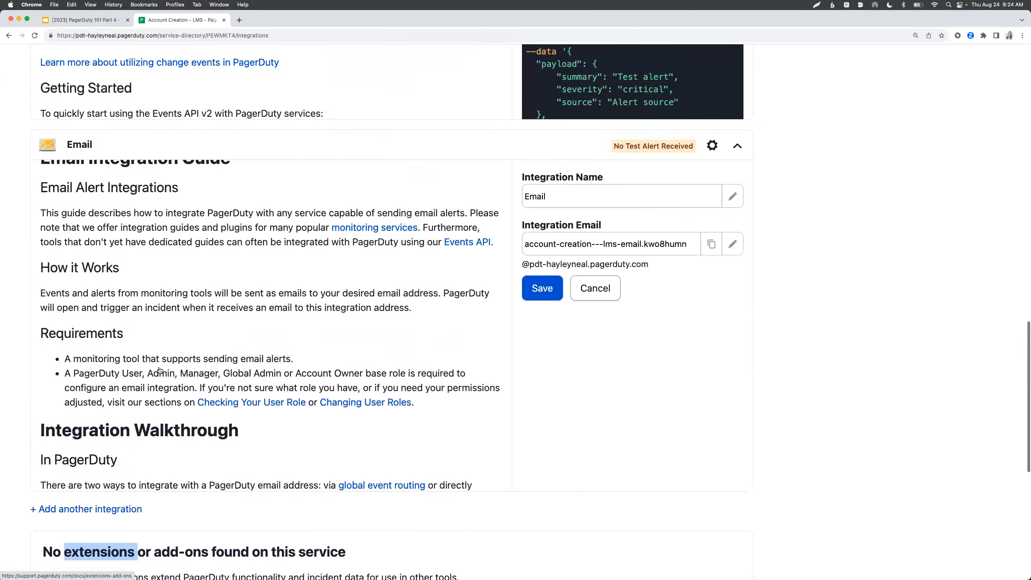
pyautogui.scroll(10, 159, 367)
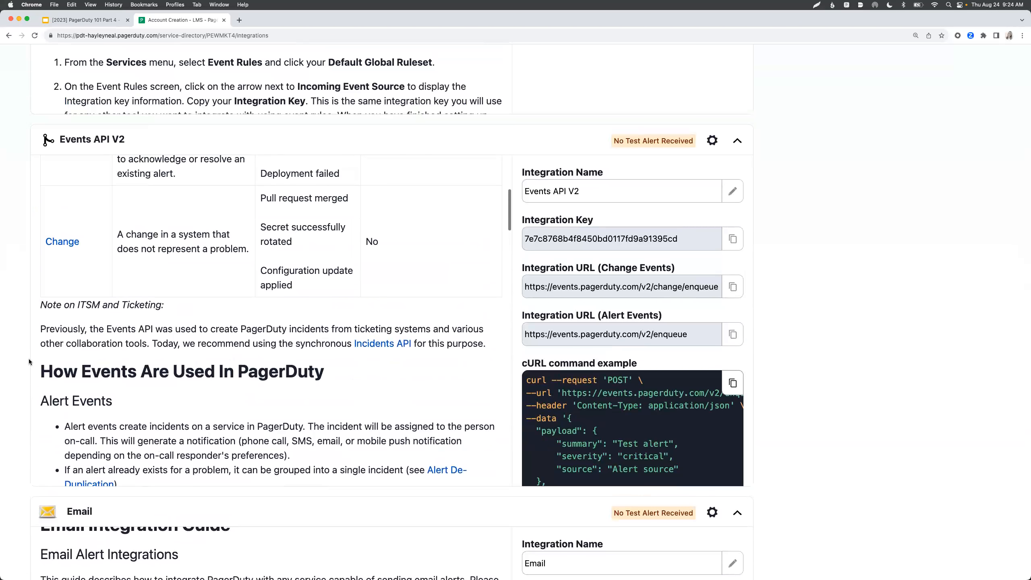
pyautogui.scroll(15, 13, 350)
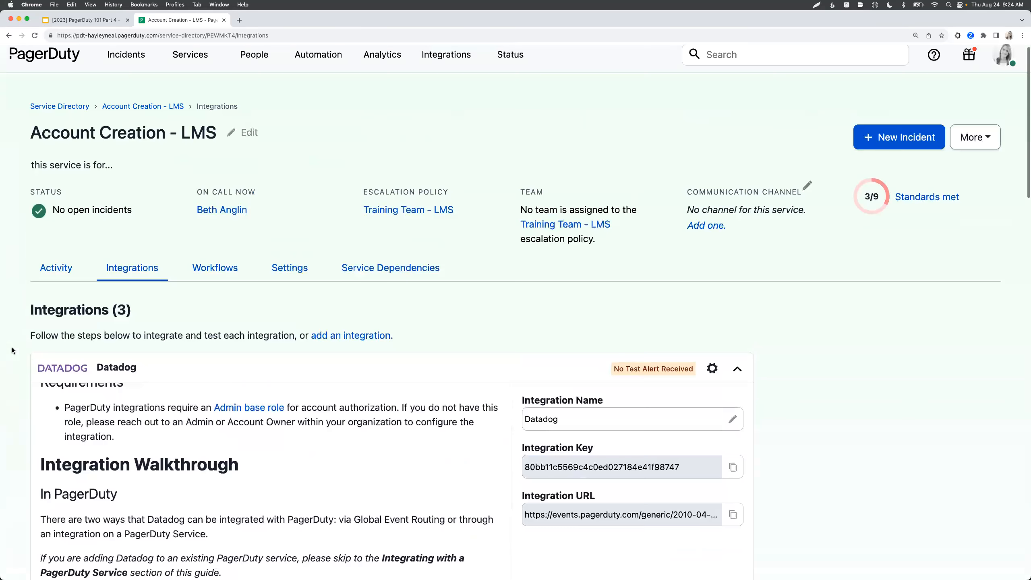
# - On the Settings tab, edit Assign and Notify and list the 'How should responders be notified?' options
pyautogui.click(299, 272)
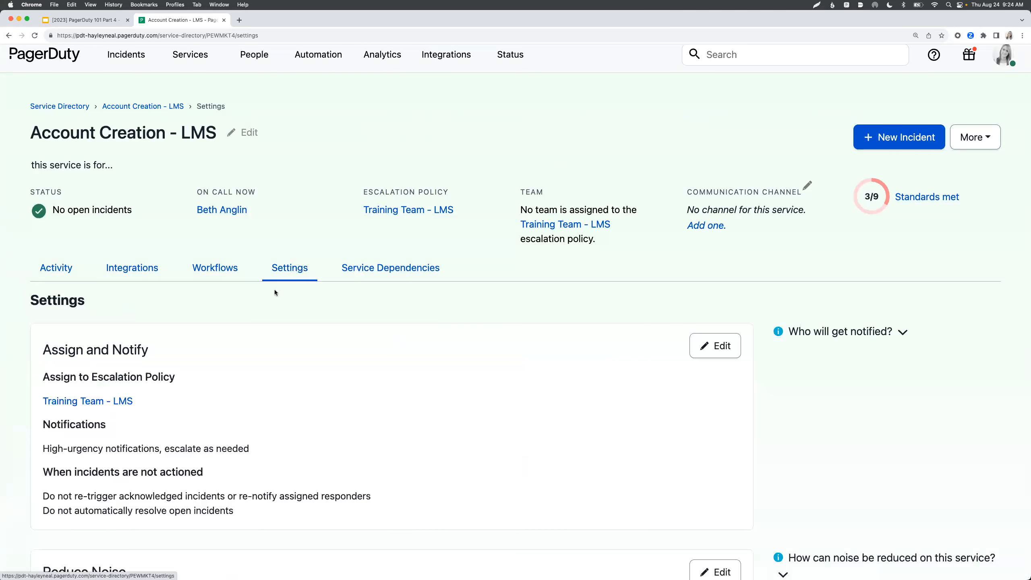
pyautogui.scroll(-2, 269, 301)
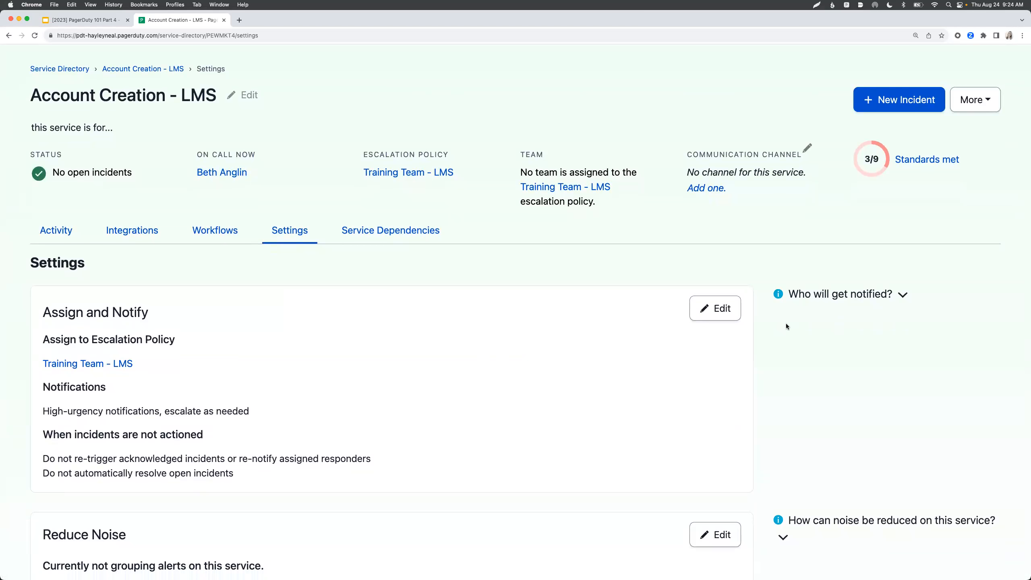
pyautogui.click(725, 317)
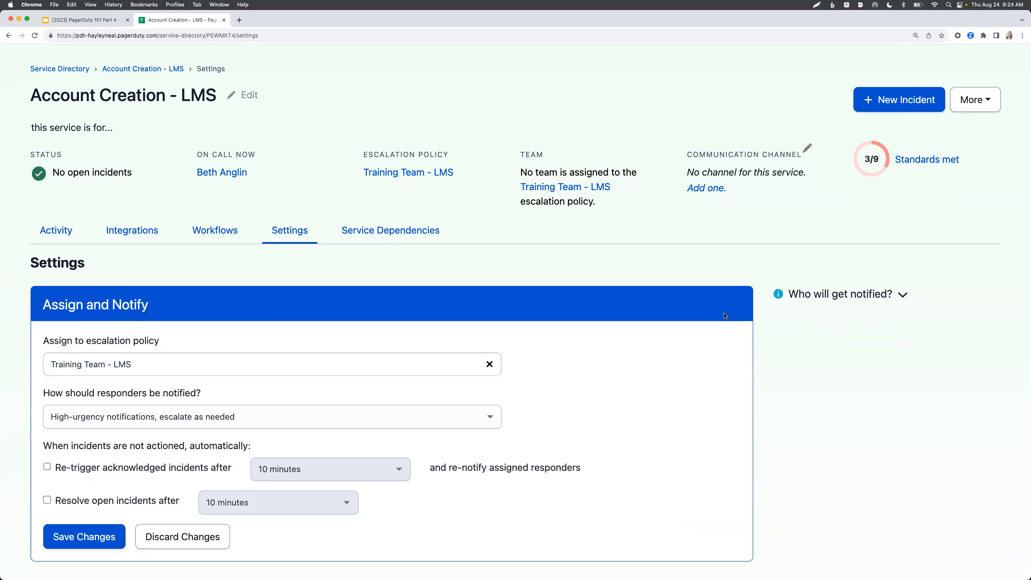
pyautogui.scroll(-3, 725, 316)
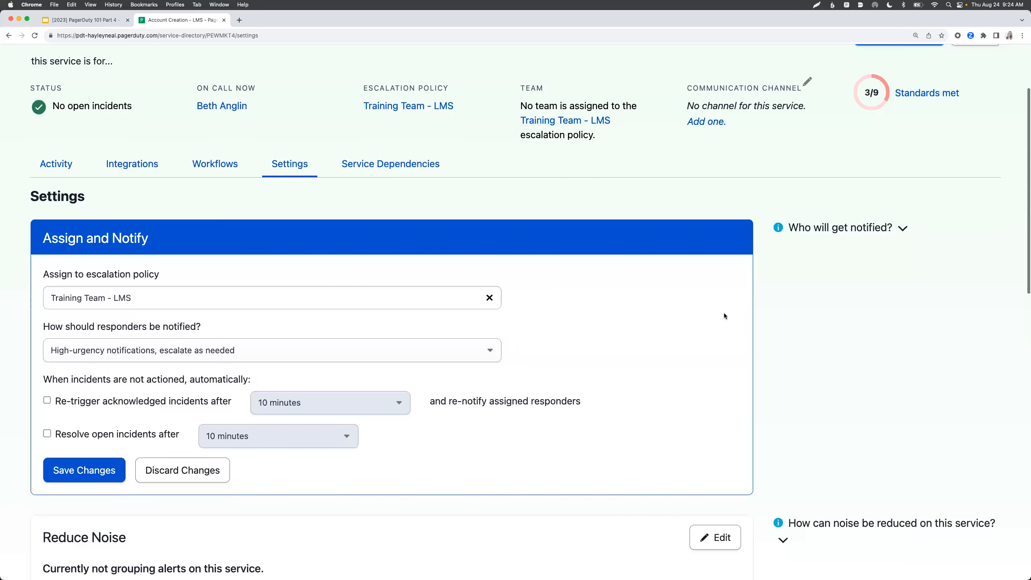
pyautogui.scroll(-1, 725, 317)
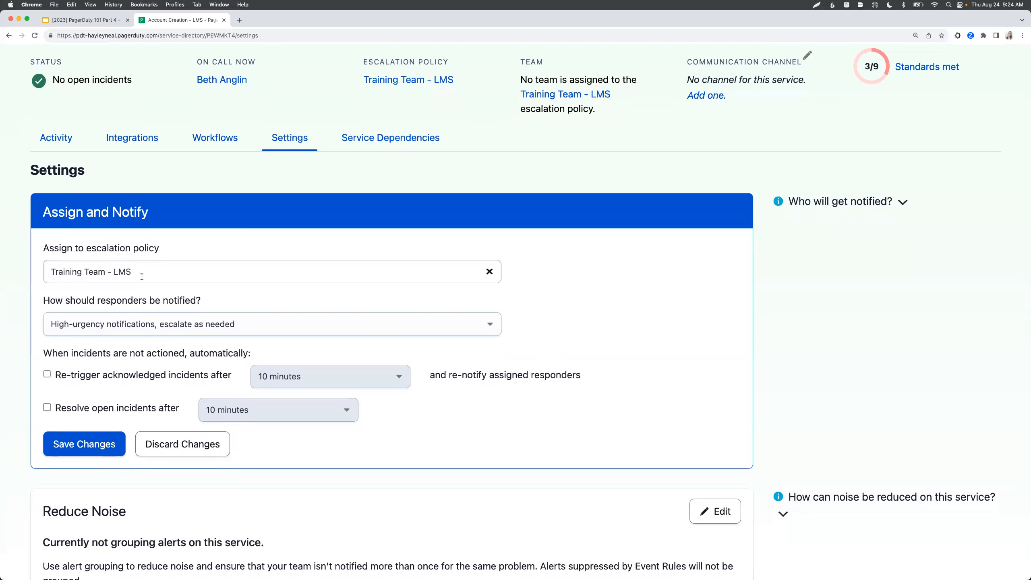
pyautogui.moveTo(202, 300); pyautogui.dragTo(42, 300)
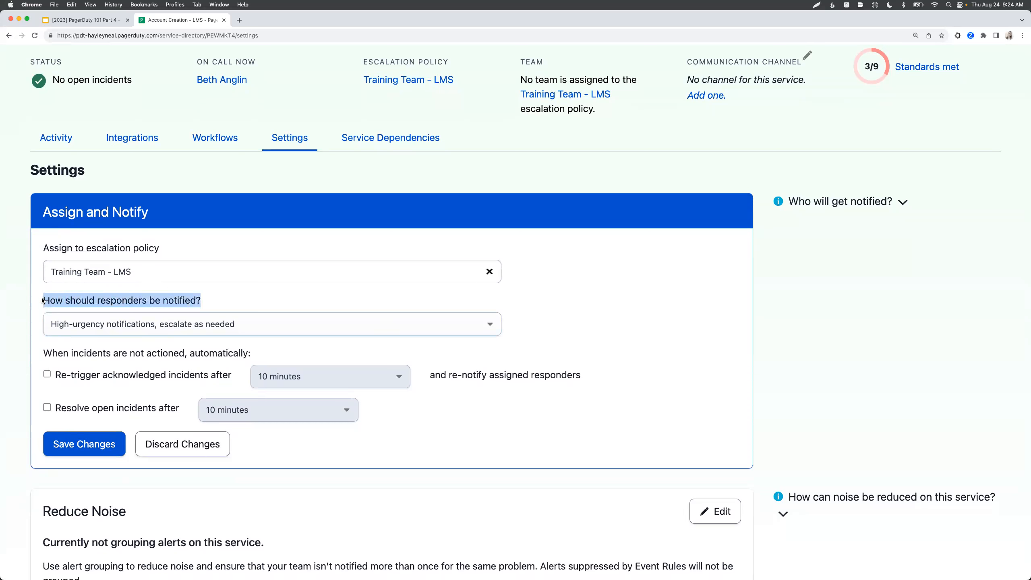
pyautogui.click(76, 321)
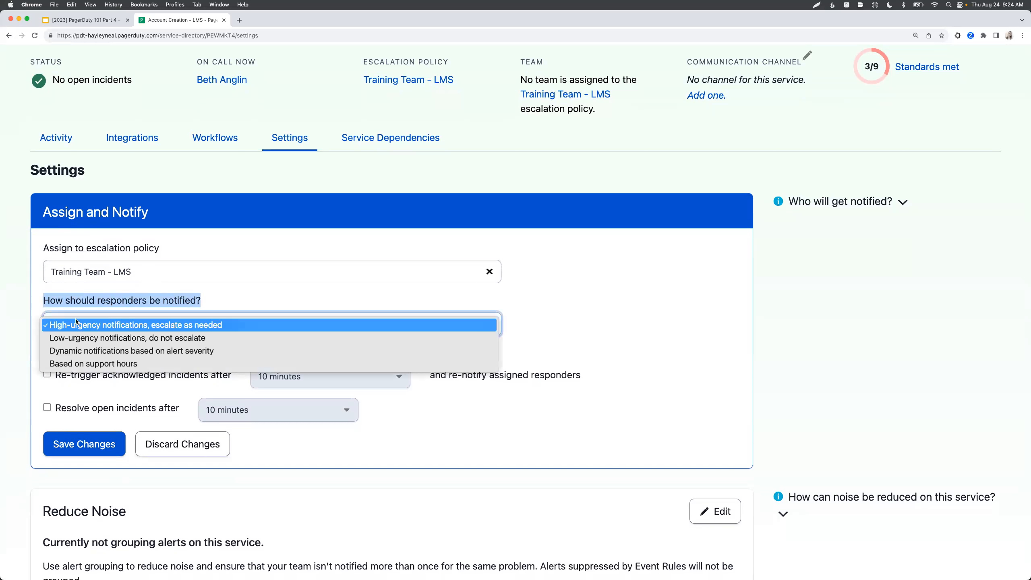
# - Try Low-urgency, then choose dynamic notifications by alert severity and review the Critical-to-Info urgency mapping rows
pyautogui.click(228, 326)
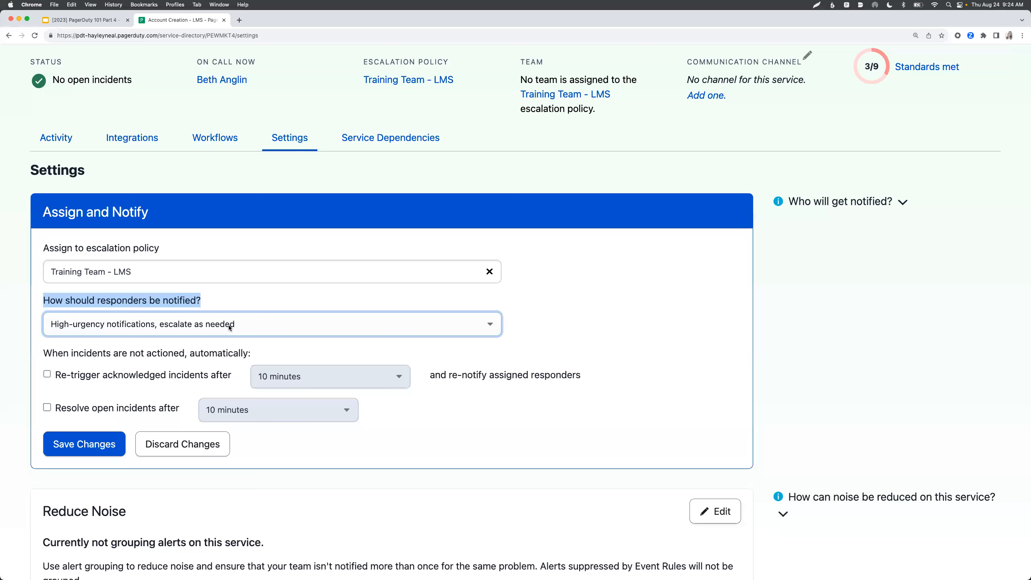
pyautogui.click(229, 325)
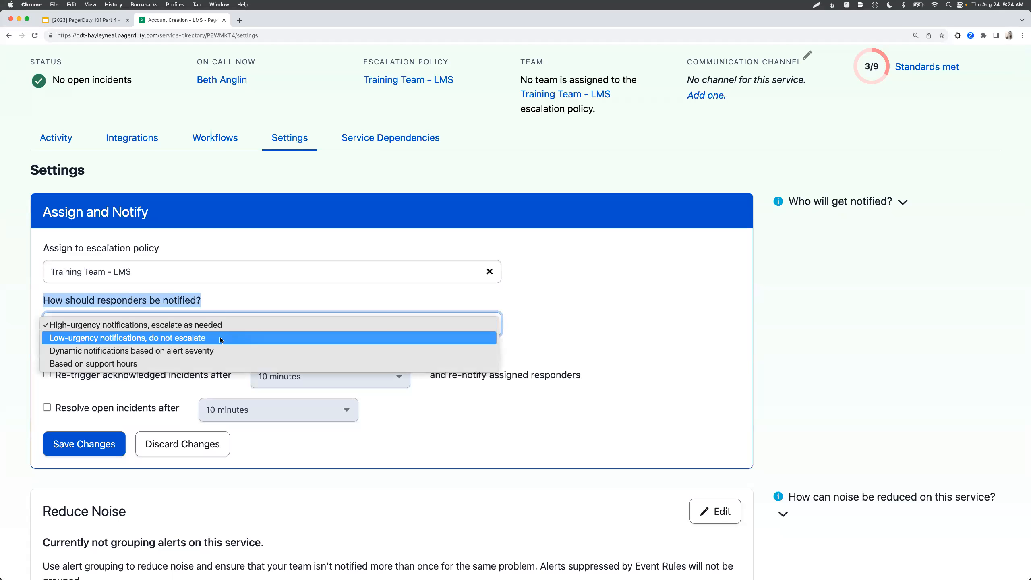
pyautogui.click(224, 338)
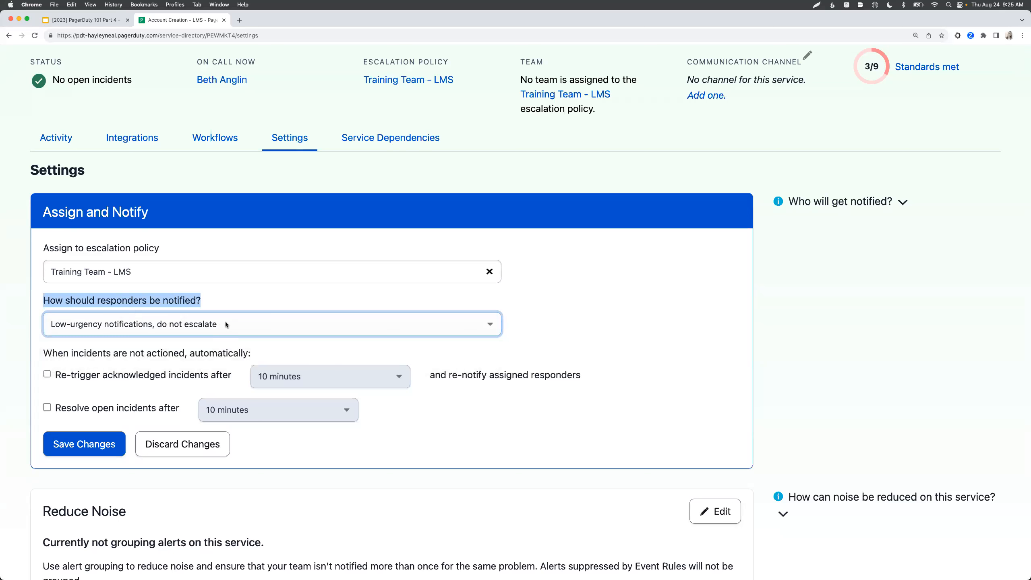
pyautogui.click(226, 324)
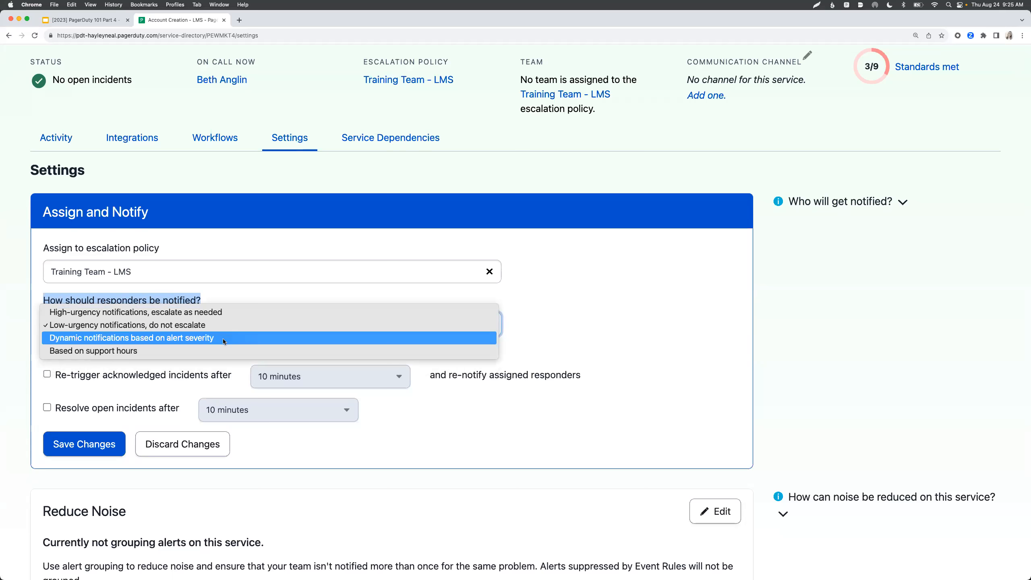
pyautogui.click(222, 337)
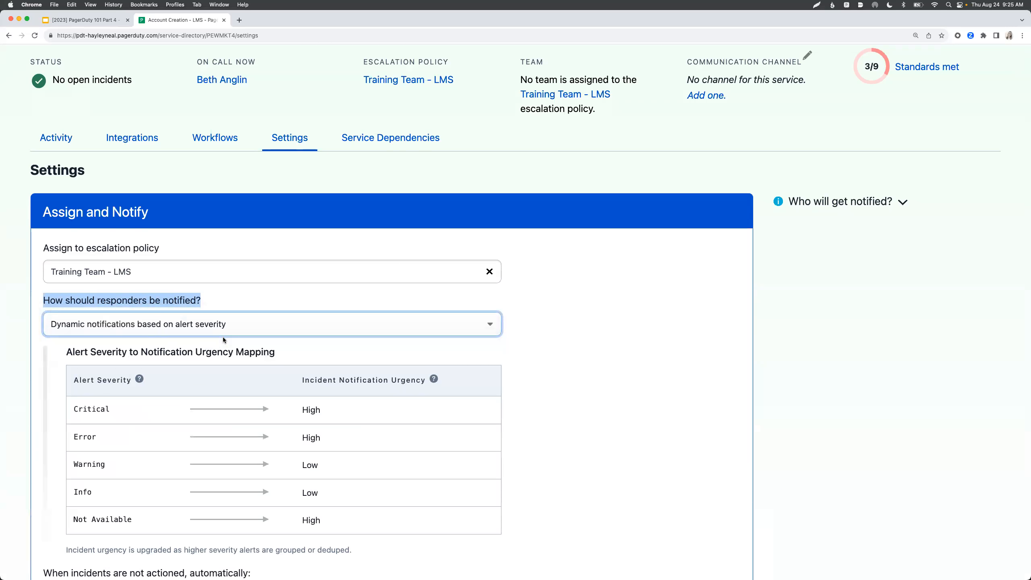
pyautogui.scroll(-2, 223, 337)
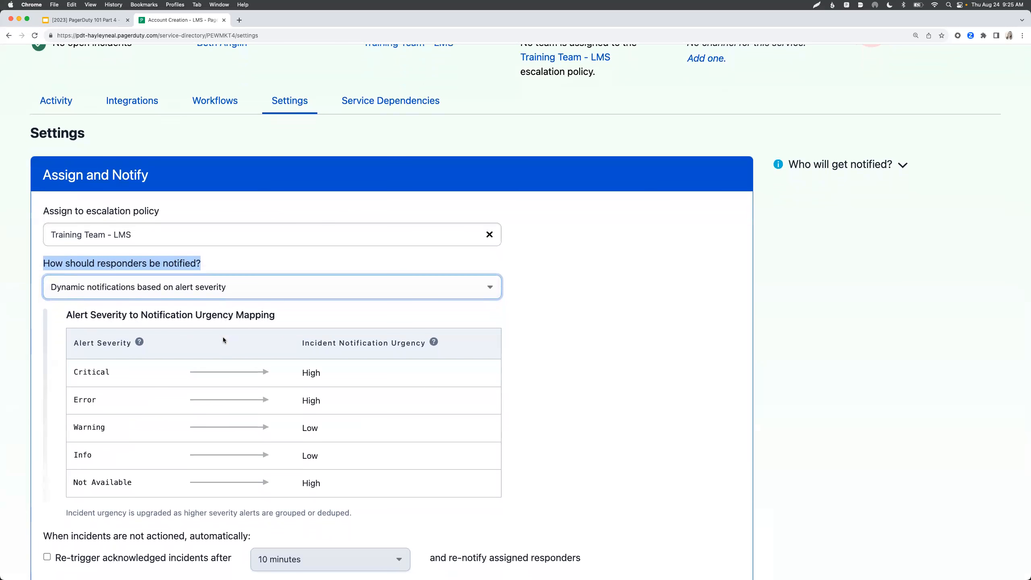
pyautogui.moveTo(111, 378); pyautogui.dragTo(75, 402)
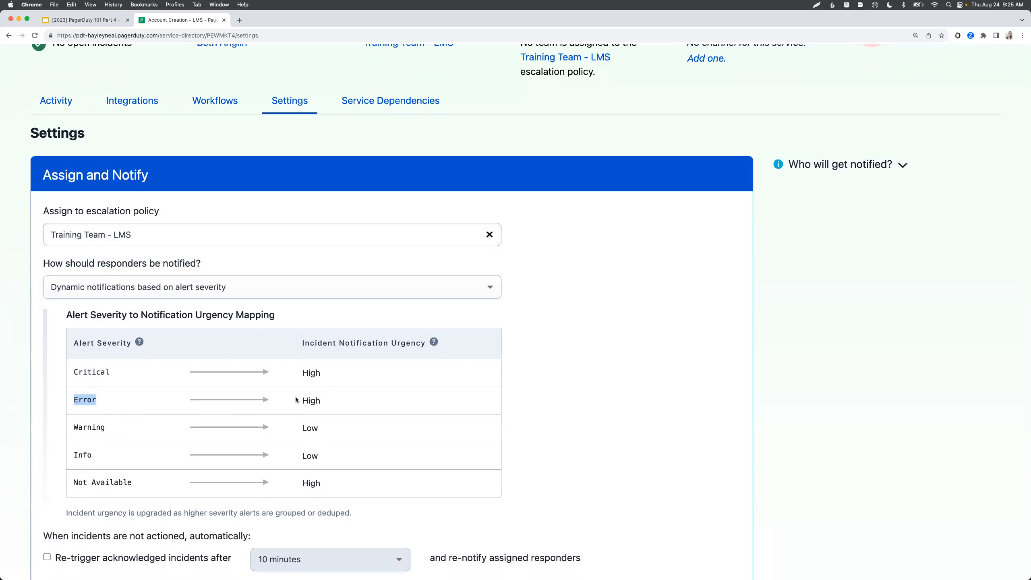
pyautogui.moveTo(115, 430); pyautogui.dragTo(72, 456)
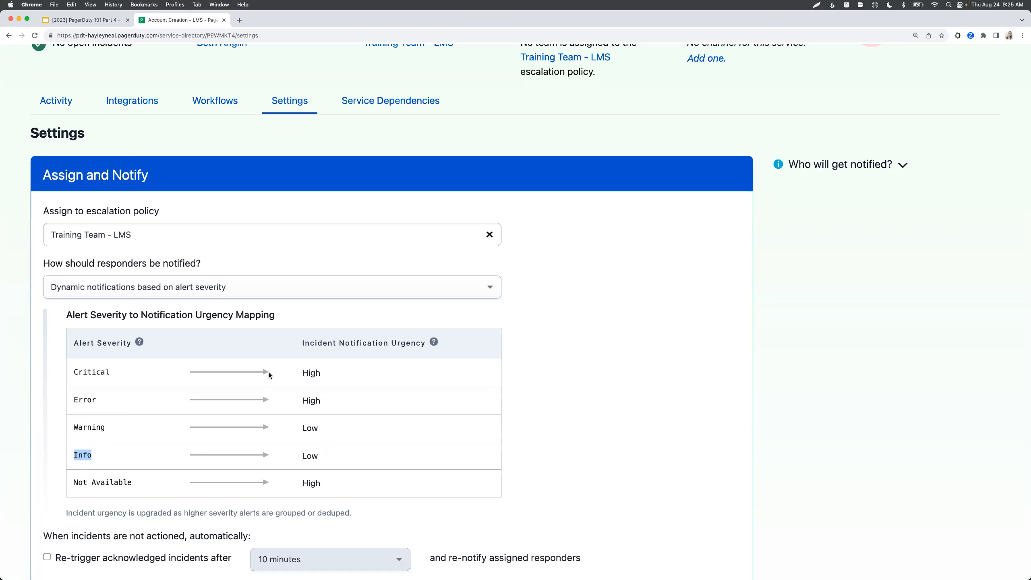
# - Switch notifications to 'Based on support hours' and toggle the support days Friday, Tuesday and Wednesday
pyautogui.click(255, 291)
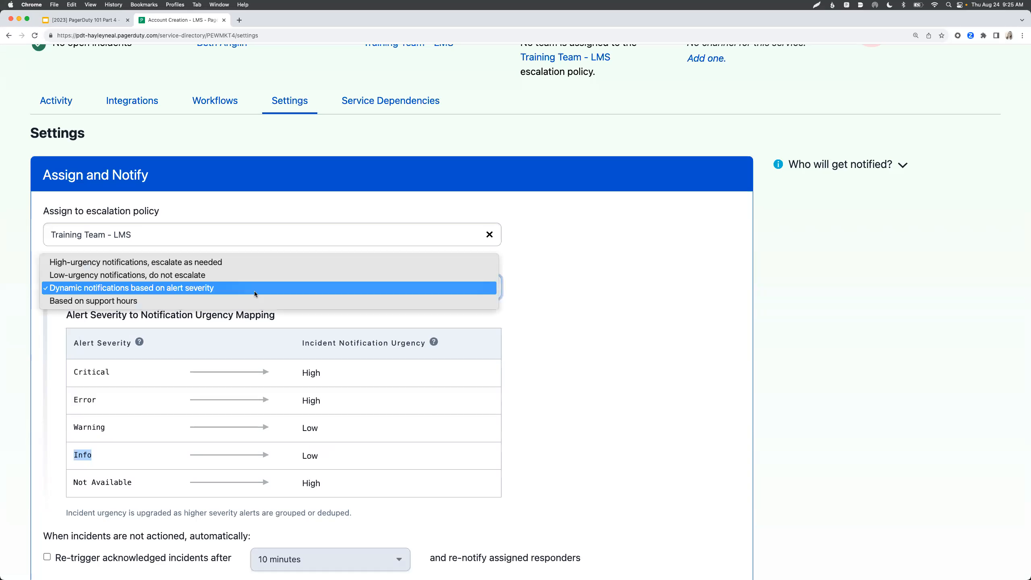
pyautogui.click(255, 300)
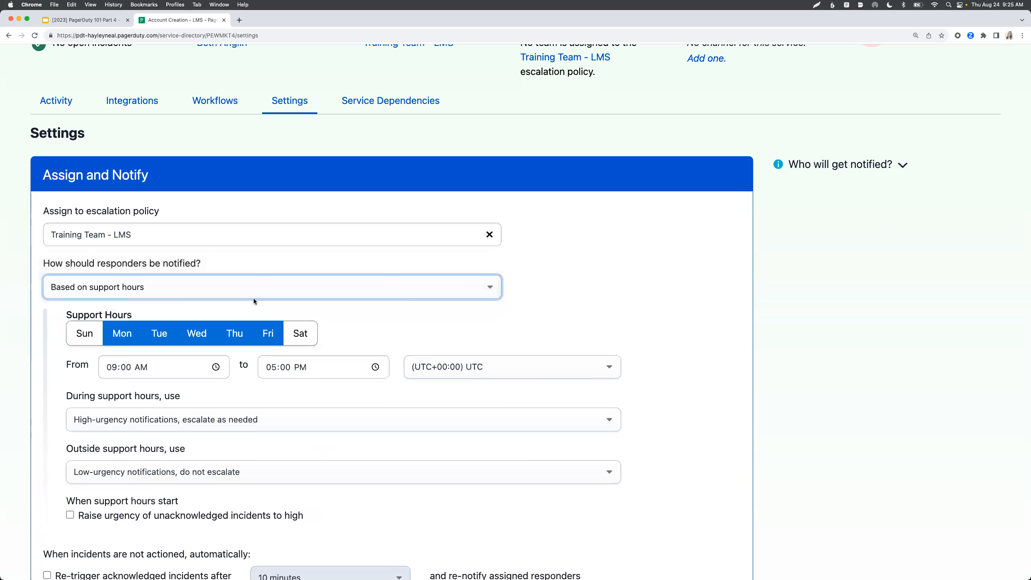
pyautogui.scroll(-3, 241, 397)
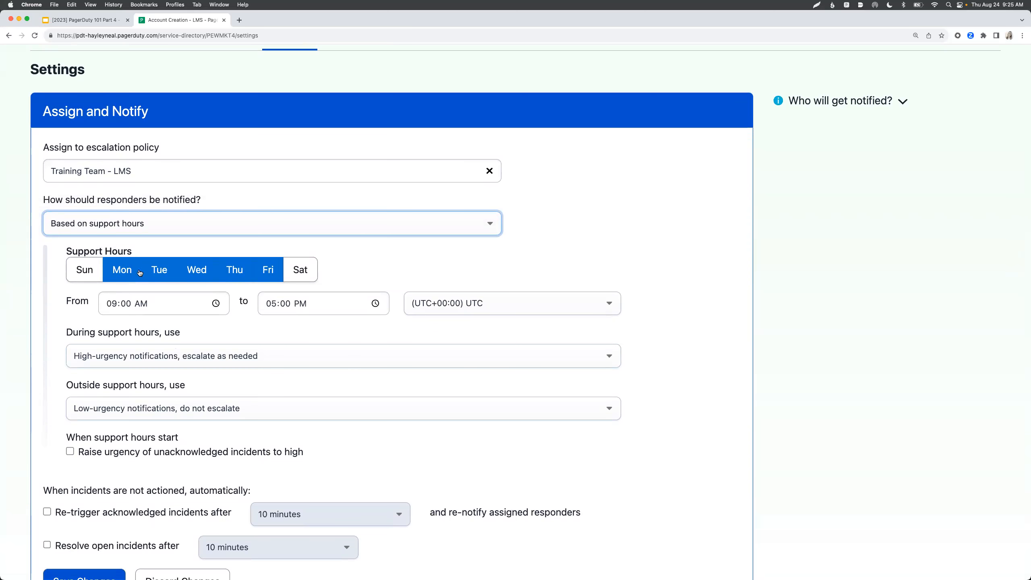
pyautogui.click(268, 270)
pyautogui.click(164, 274)
pyautogui.click(205, 275)
pyautogui.click(199, 275)
pyautogui.click(164, 274)
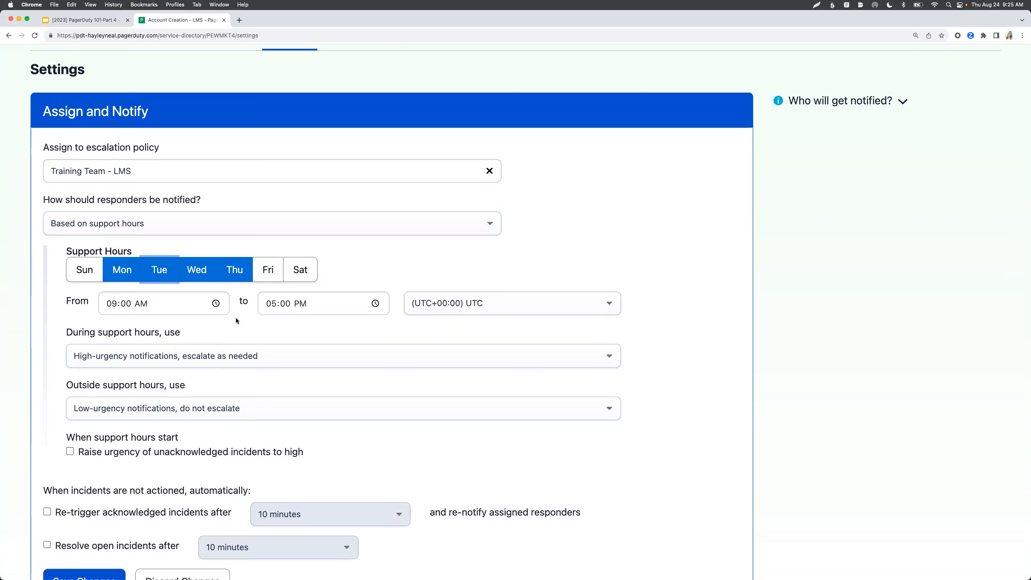
# - Use Low-urgency during support hours and High-urgency outside them, with Friday restored to Mon–Fri
pyautogui.scroll(-1, 237, 321)
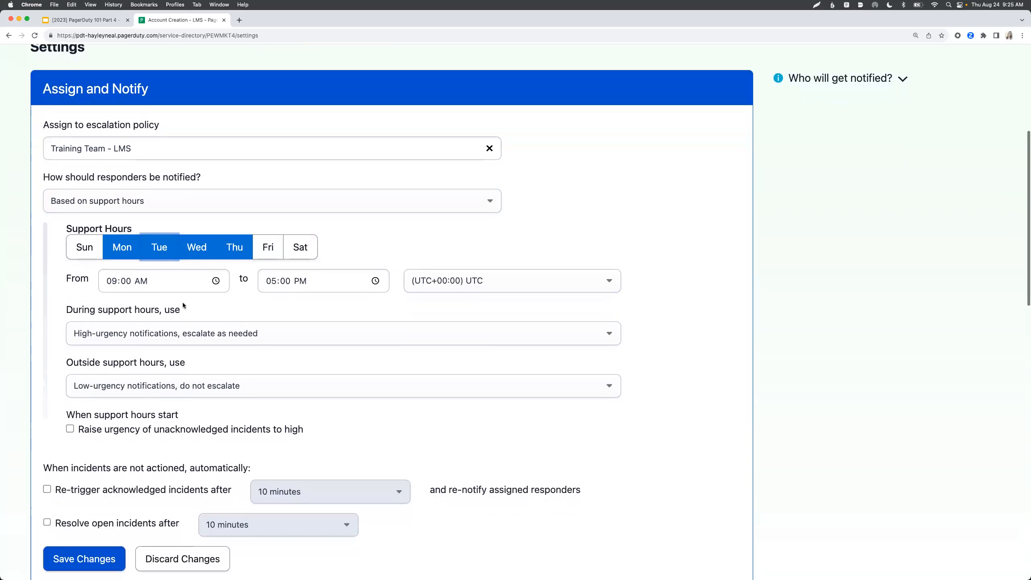
pyautogui.click(134, 337)
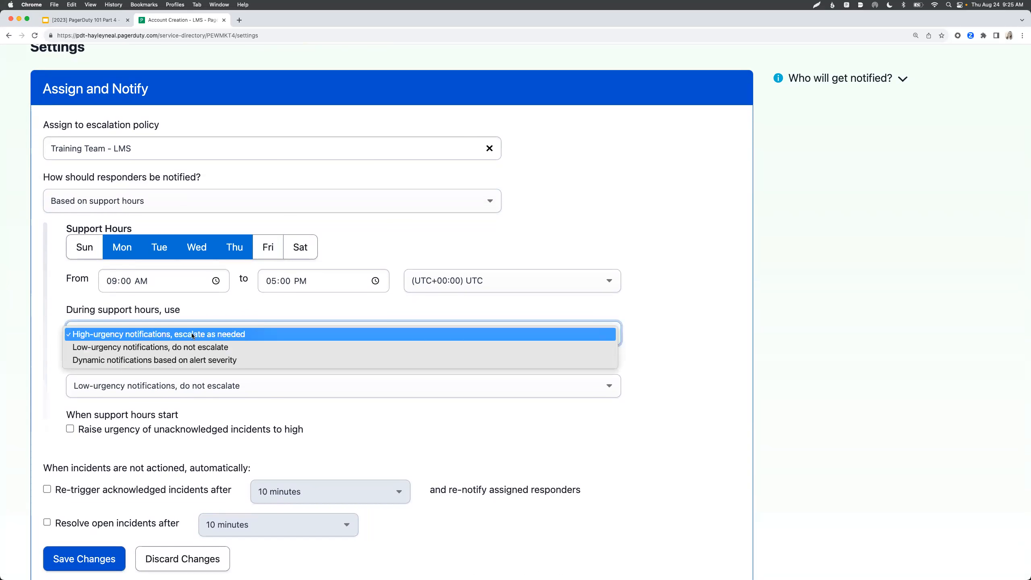
pyautogui.click(146, 347)
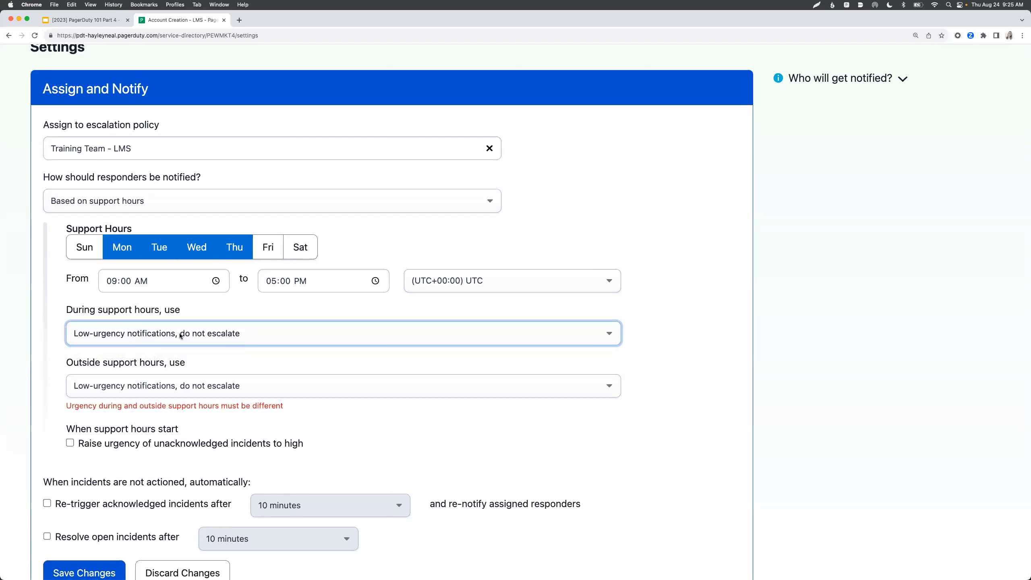
pyautogui.click(268, 248)
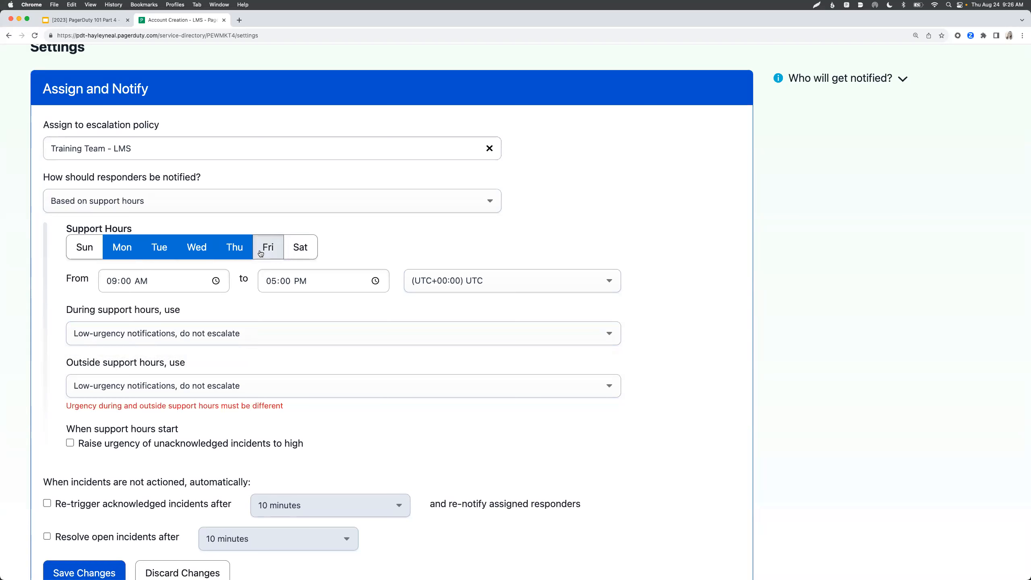
pyautogui.click(148, 384)
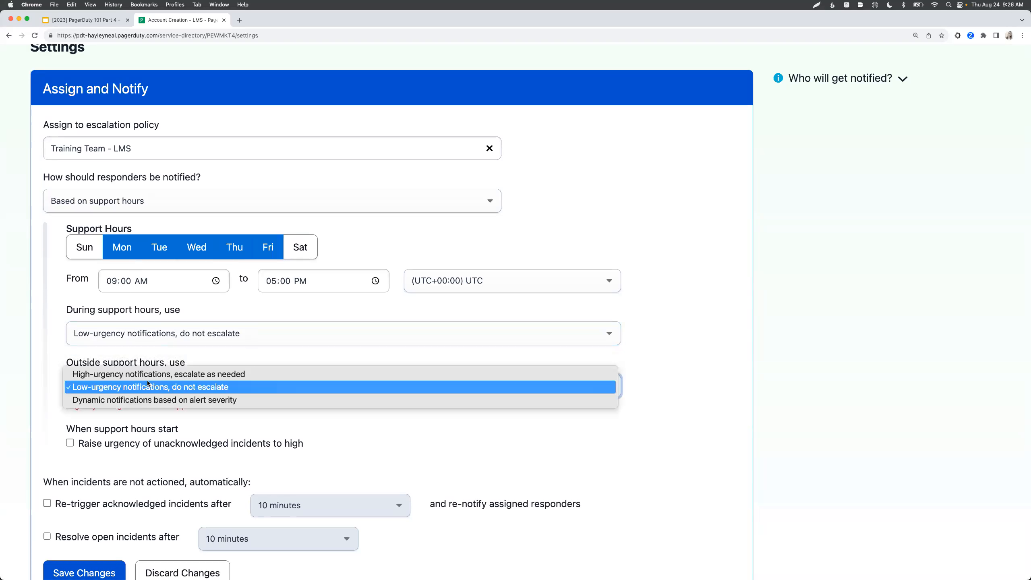
pyautogui.click(146, 376)
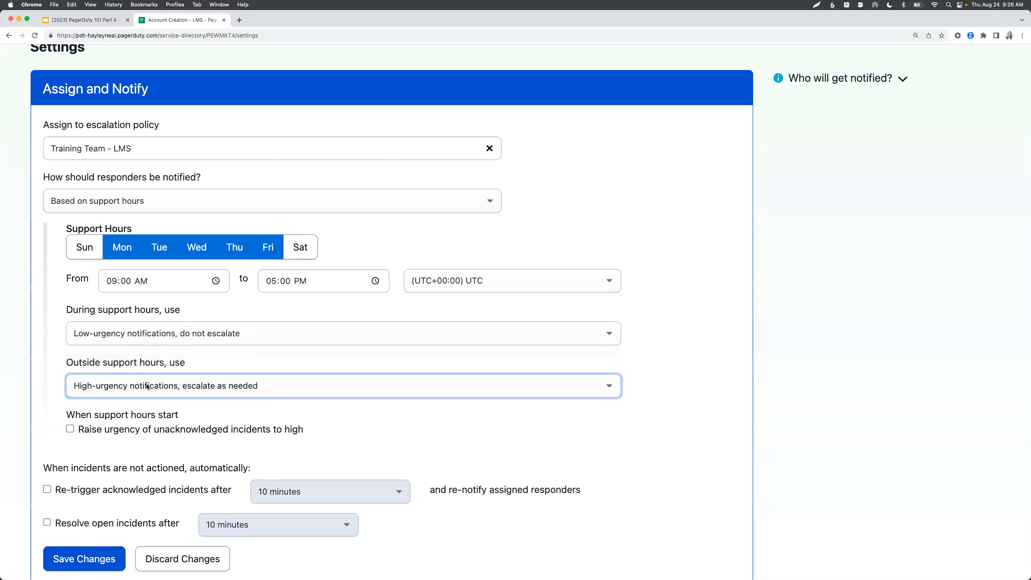
pyautogui.scroll(-1, 139, 427)
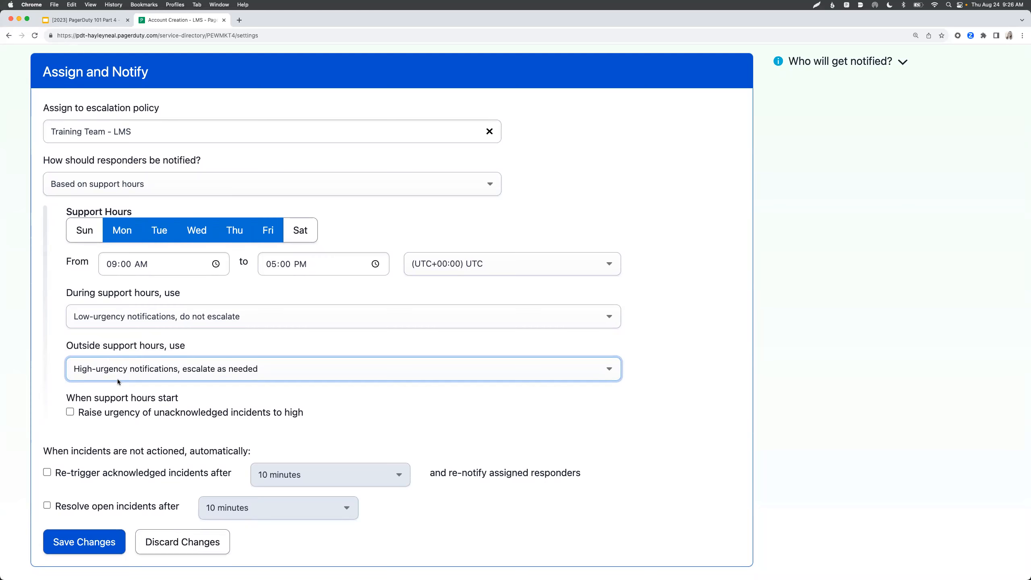
pyautogui.scroll(1, 119, 381)
# - Settle on dynamic notifications based on alert severity and save the Account Creation - LMS settings
pyautogui.click(122, 204)
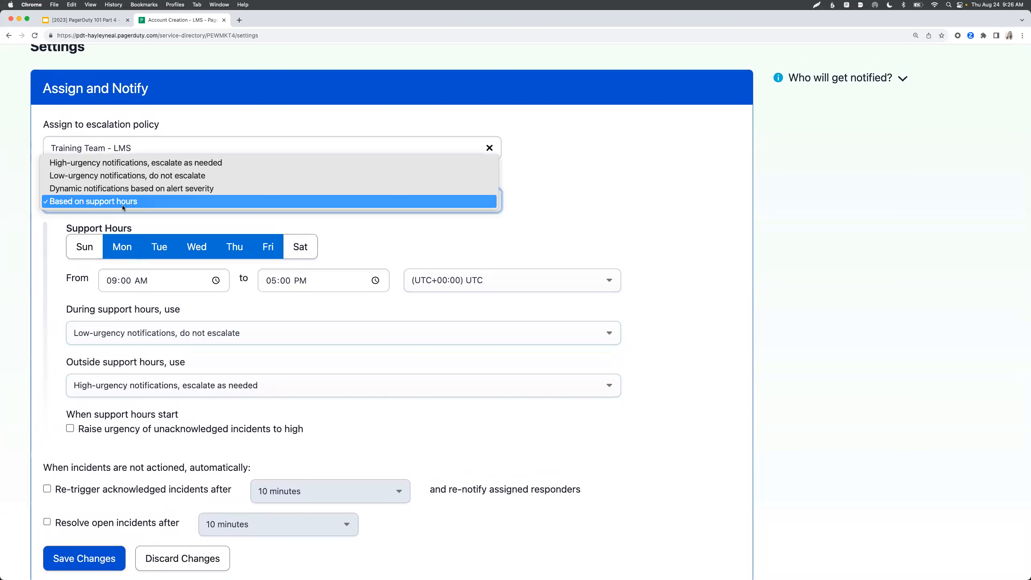
pyautogui.click(114, 163)
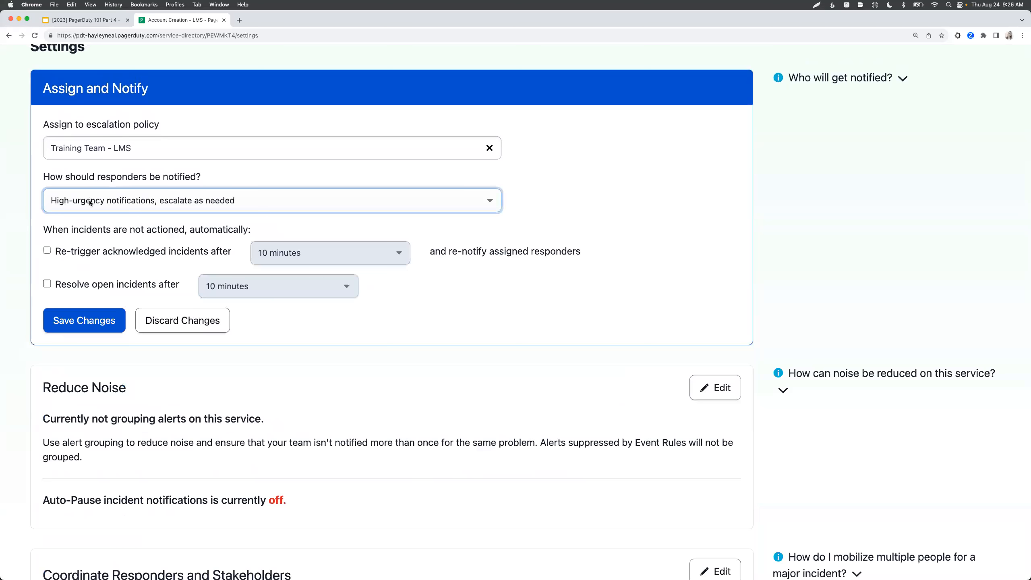
pyautogui.click(90, 202)
pyautogui.click(92, 227)
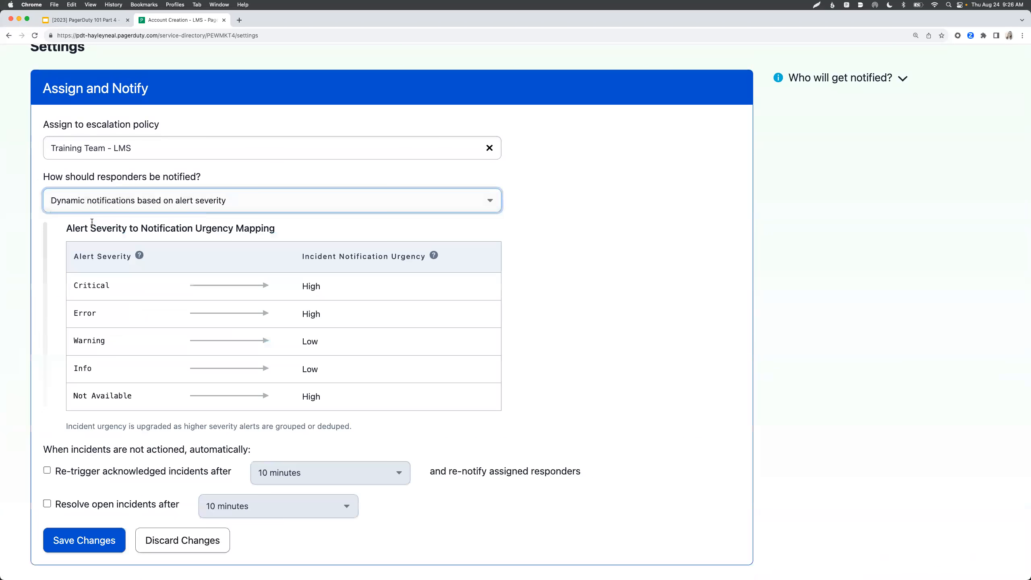
pyautogui.scroll(-2, 114, 271)
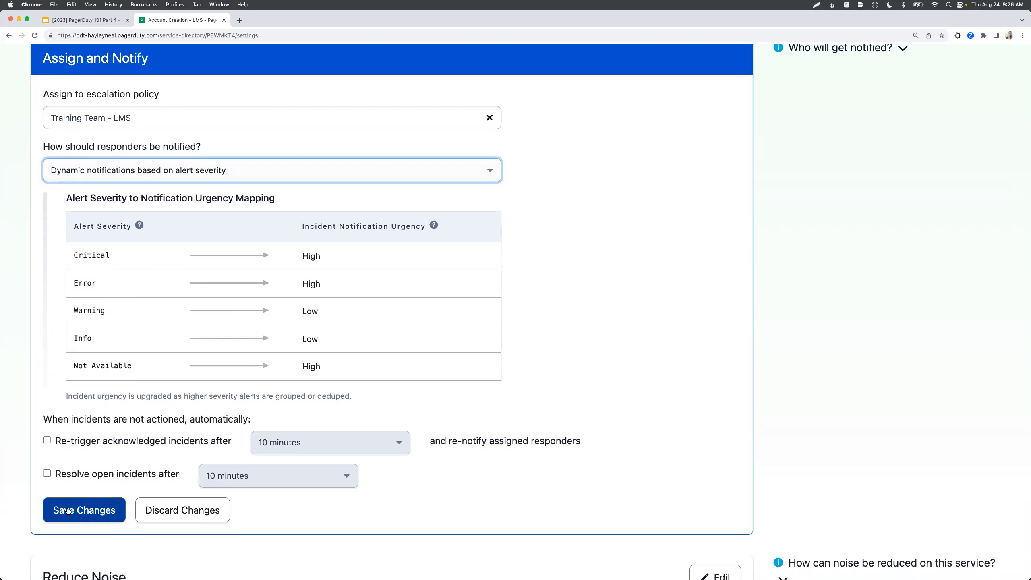
pyautogui.click(153, 172)
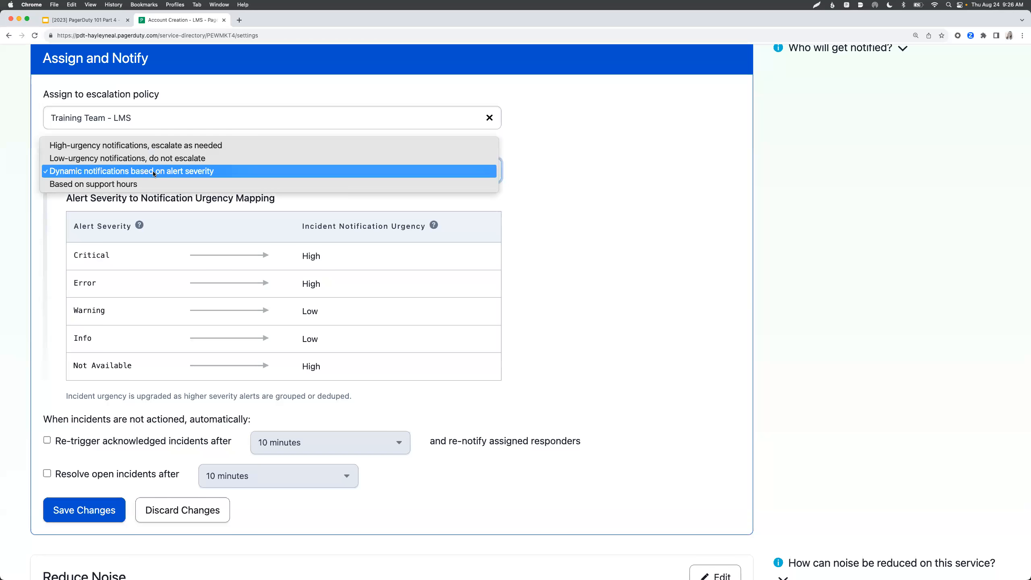
pyautogui.click(154, 171)
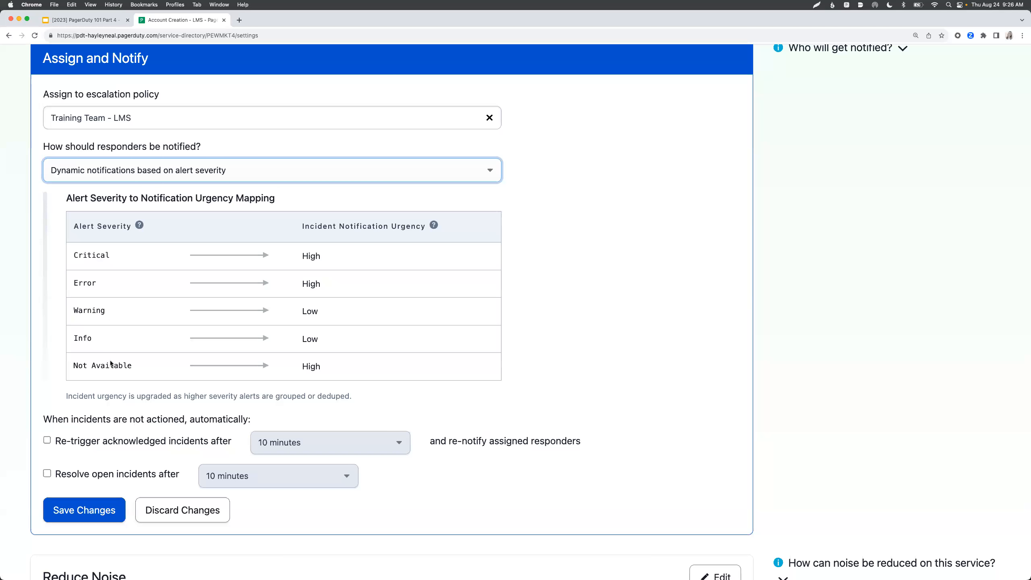
pyautogui.click(91, 514)
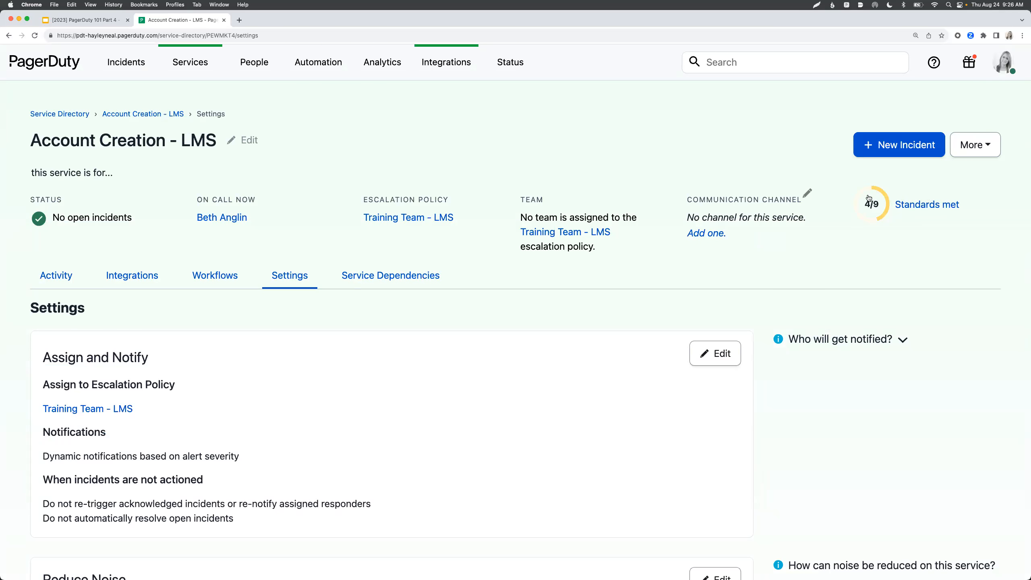
pyautogui.click(913, 205)
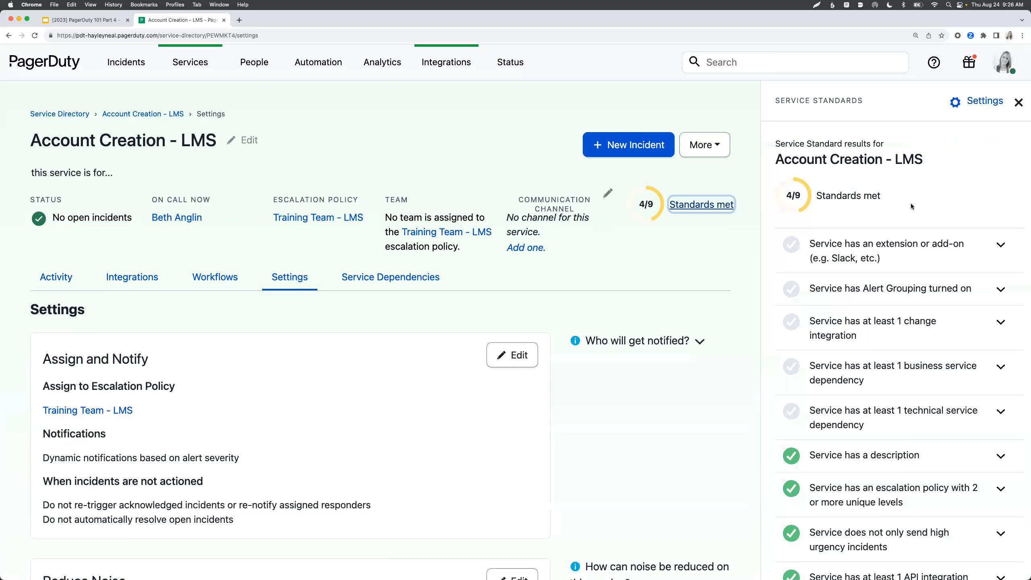
pyautogui.scroll(-2, 895, 255)
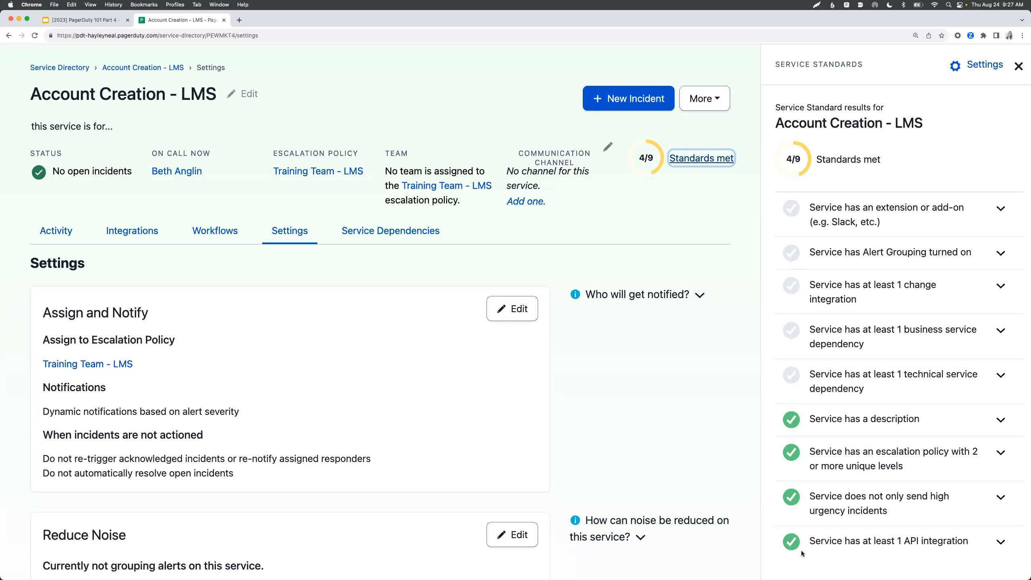
# - Close the service standards details and go to the Services > Business Services list
pyautogui.click(1019, 66)
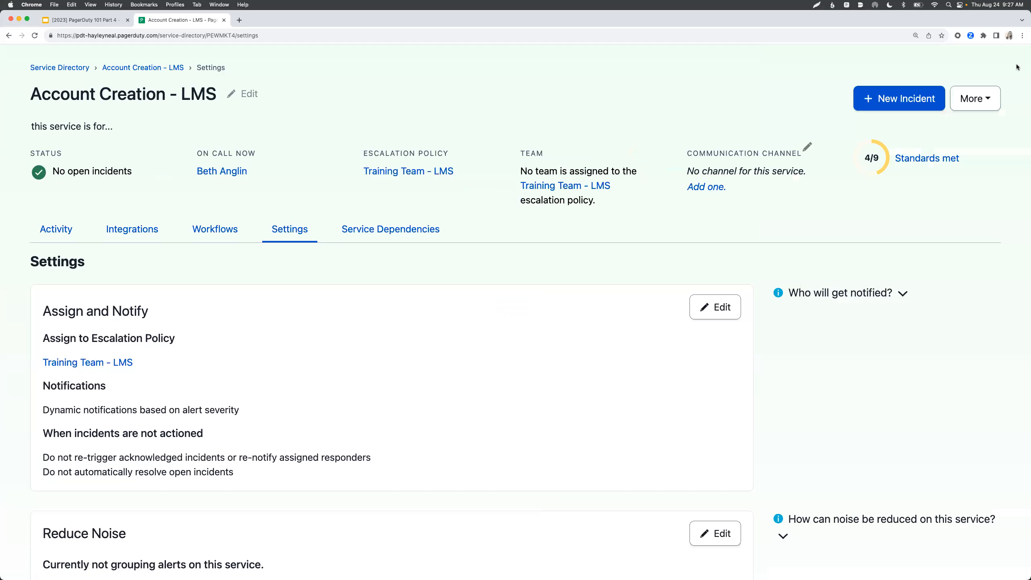
pyautogui.scroll(2, 725, 193)
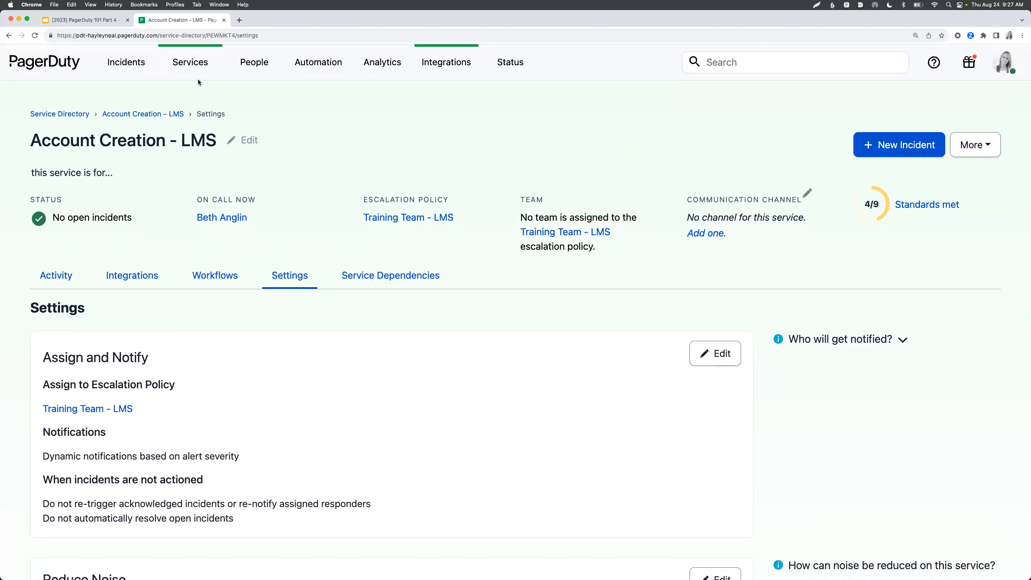
pyautogui.moveTo(191, 76)
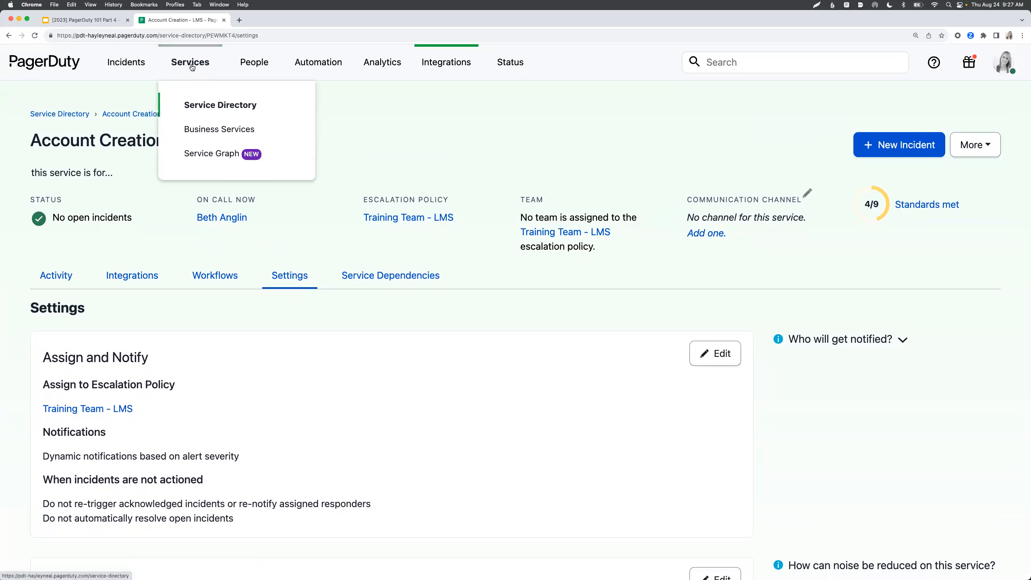
pyautogui.click(193, 135)
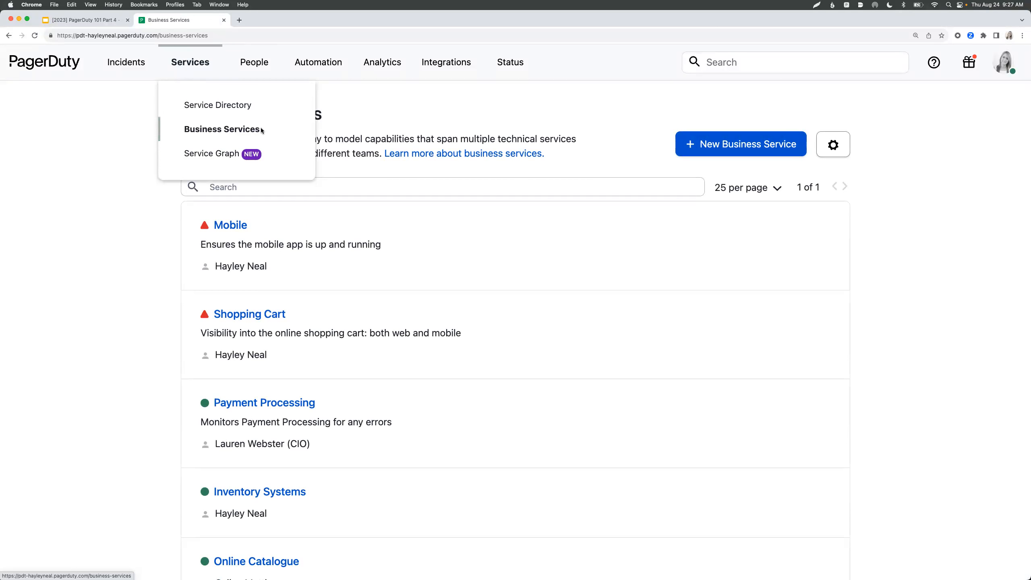
# - Start a new business service named 'Learning Management System' and enter the owner's name
pyautogui.click(693, 145)
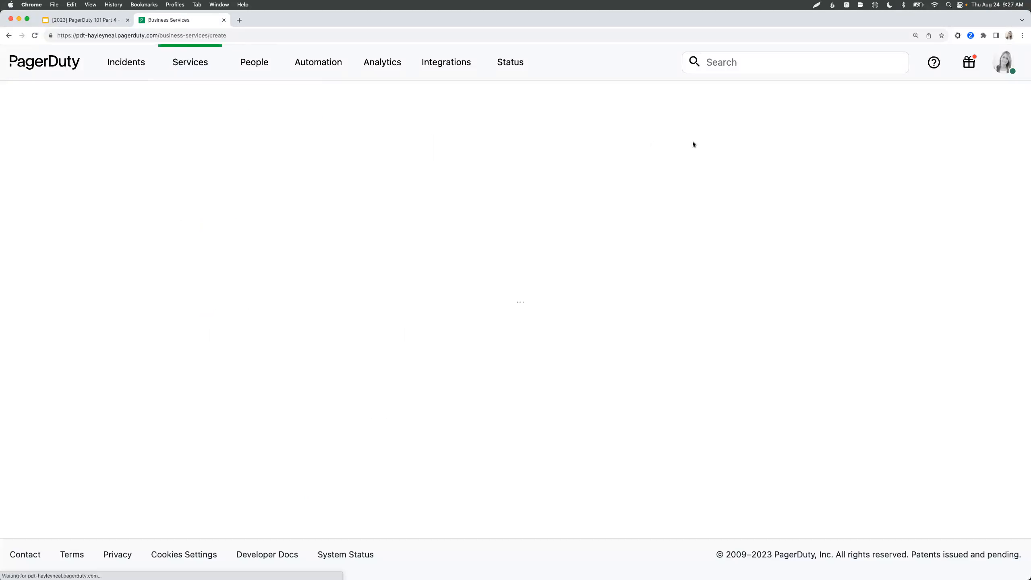
pyautogui.click(519, 226)
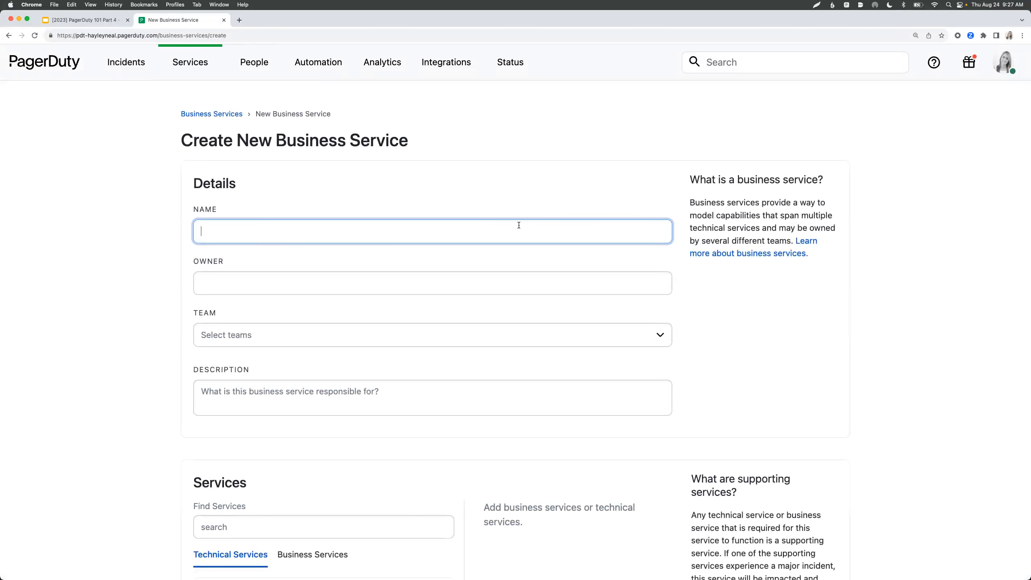
pyautogui.write('Learning Management System')
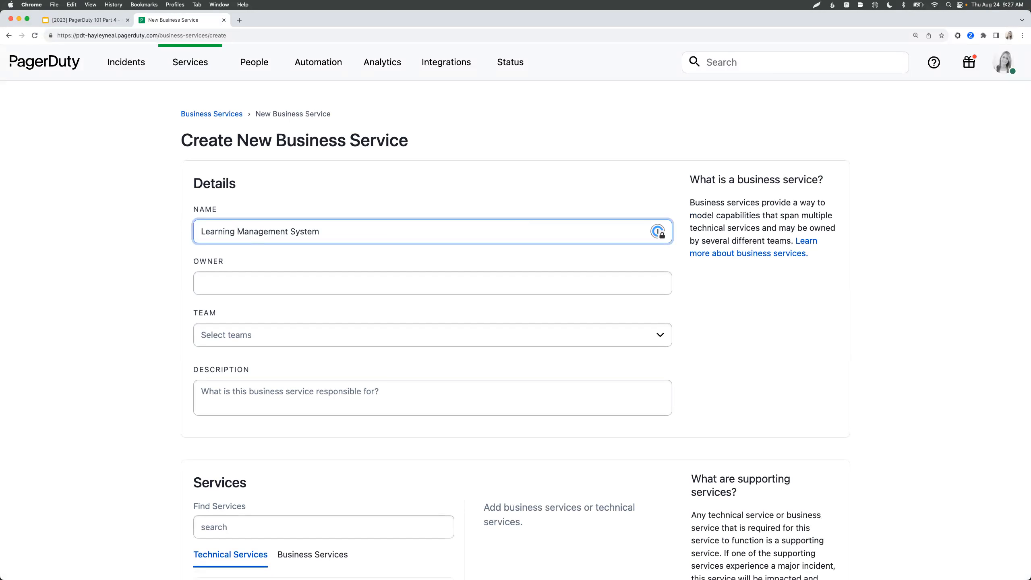
pyautogui.click(396, 287)
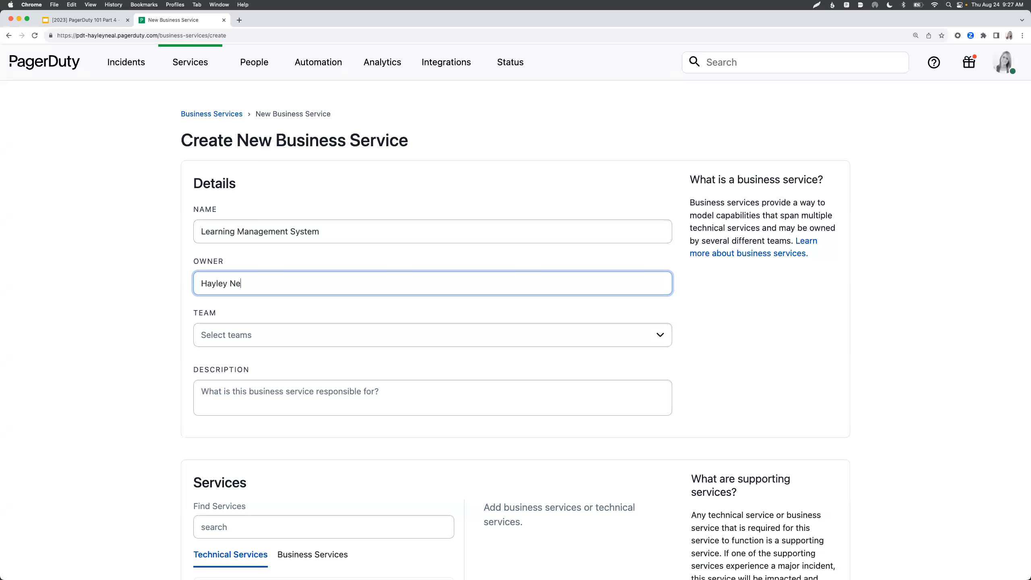
# - Assign the business service to Training Team and give it the description 'this is for...'
pyautogui.scroll(-1, 353, 313)
pyautogui.click(353, 313)
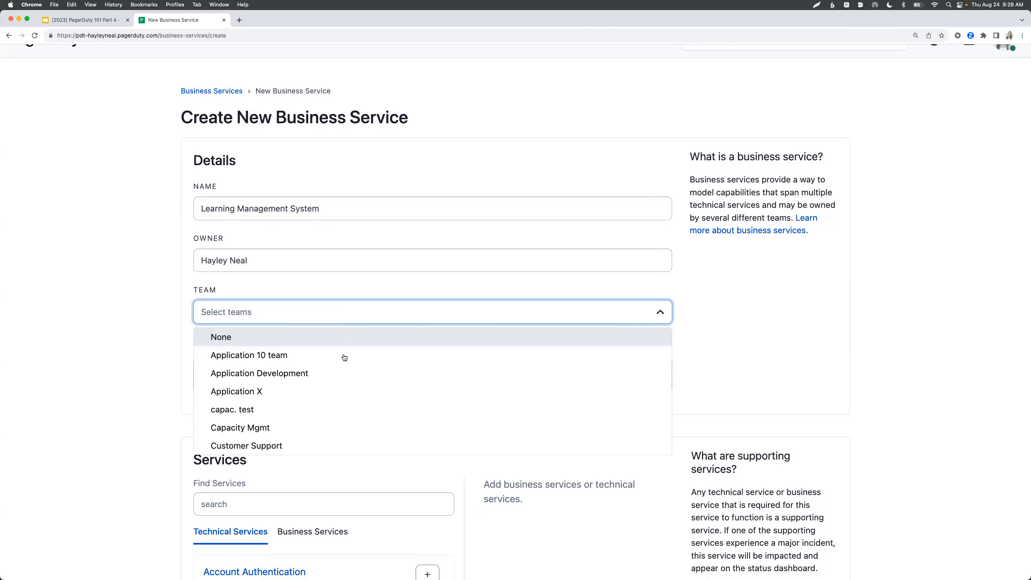
pyautogui.scroll(-5, 336, 399)
pyautogui.scroll(-8, 336, 399)
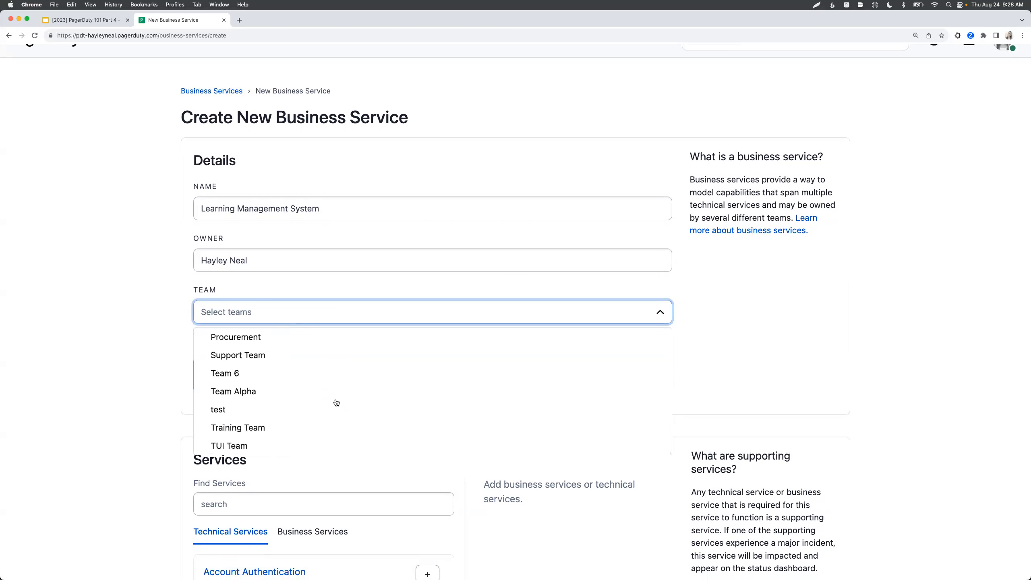
pyautogui.click(301, 427)
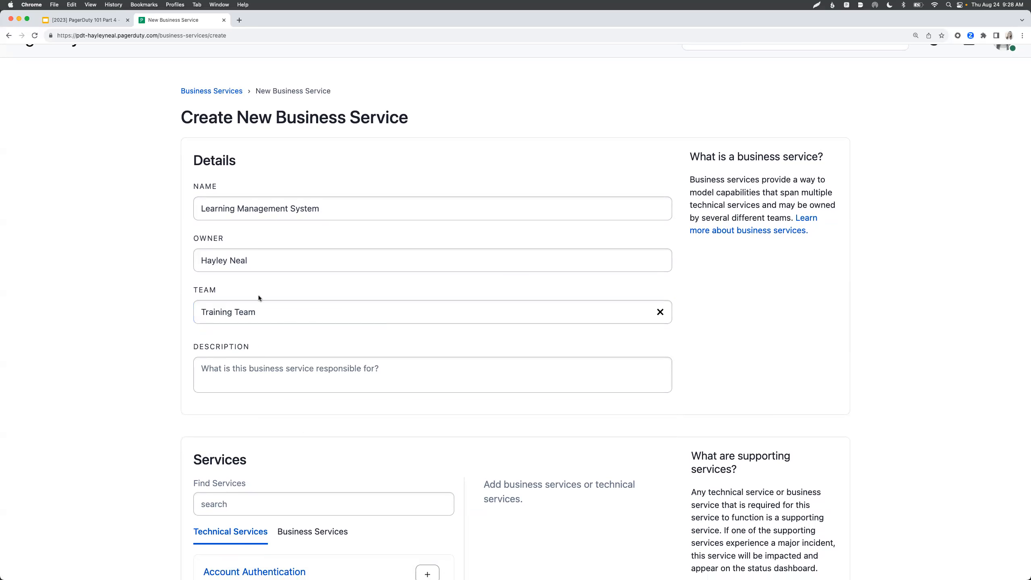
pyautogui.scroll(-1, 238, 333)
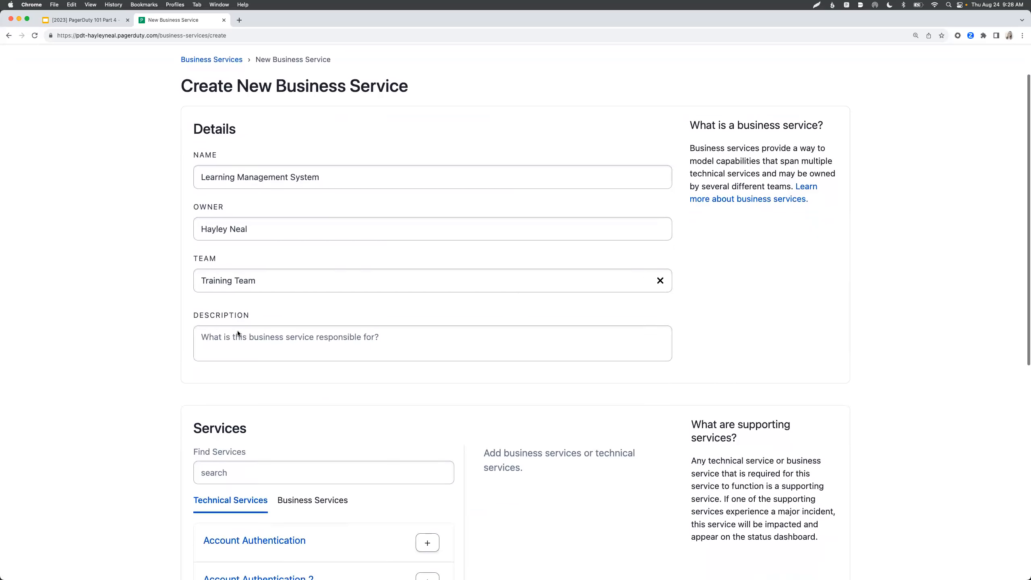
pyautogui.click(240, 336)
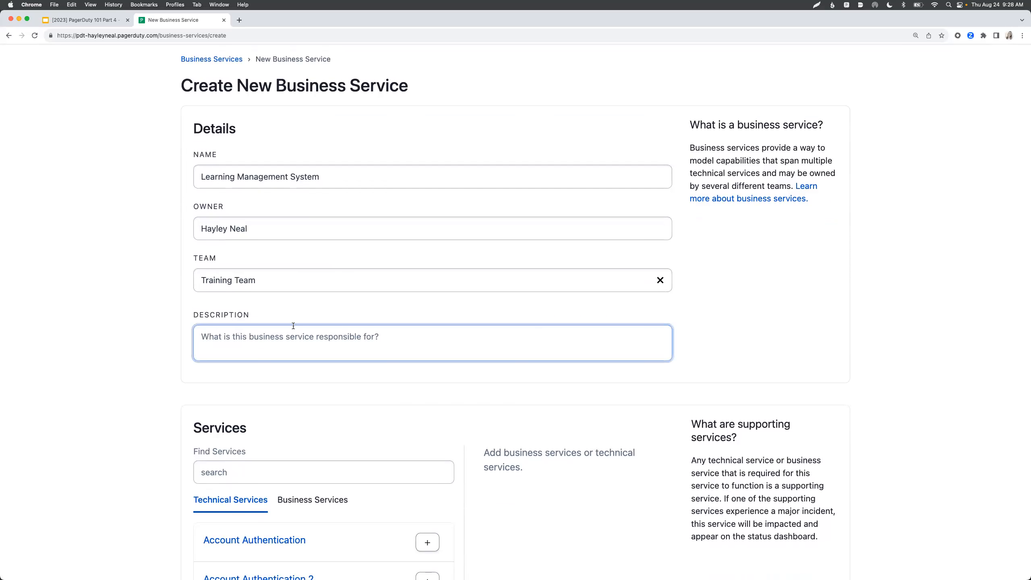
pyautogui.write('this is for...')
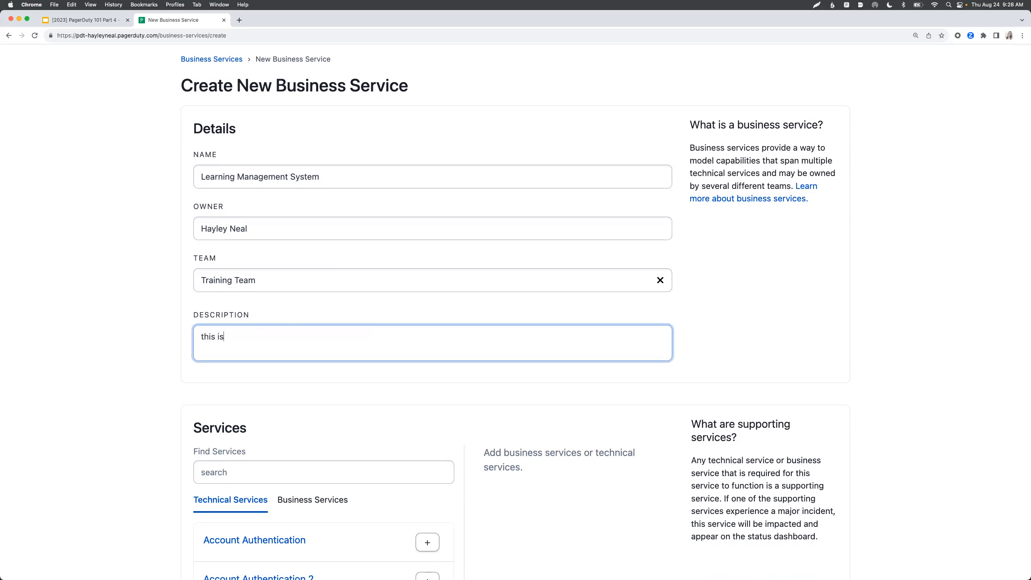
pyautogui.scroll(-5, 249, 434)
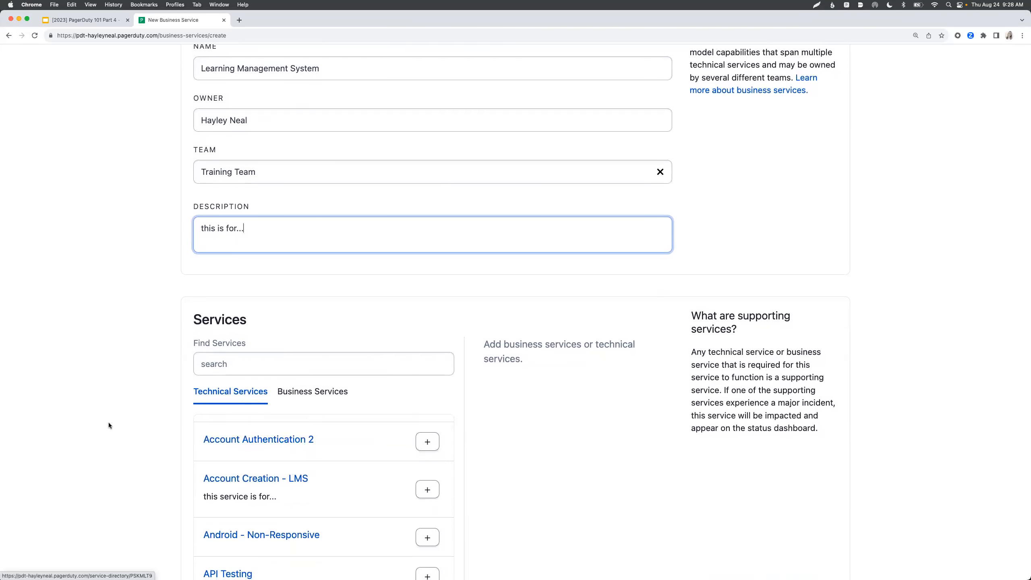
pyautogui.scroll(3, 108, 423)
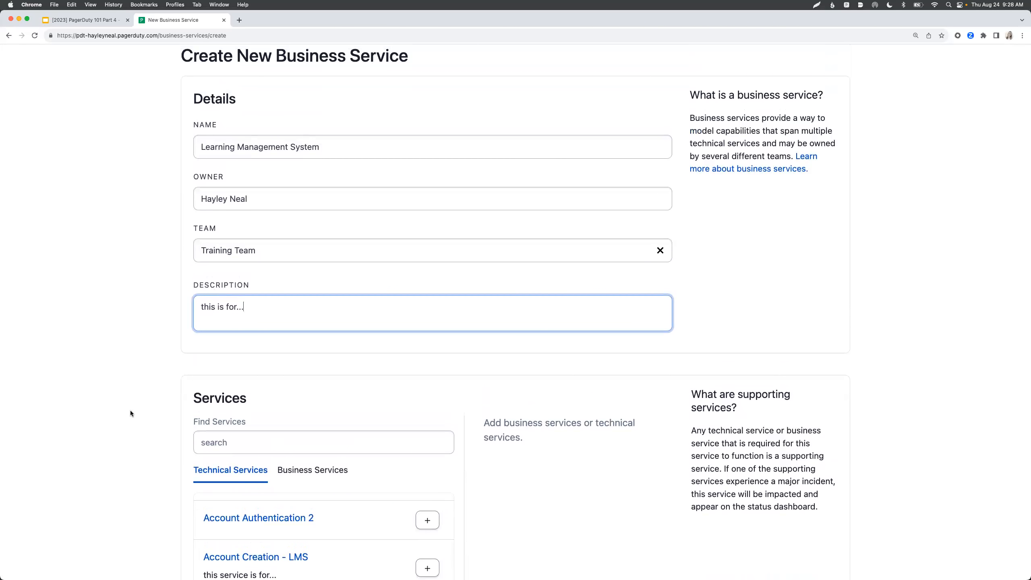
pyautogui.scroll(-5, 130, 413)
# - Search 'lms' and add Account Creation - LMS, LMS - SKILLJAR and SkillJar lms as supporting services
pyautogui.click(260, 236)
pyautogui.write('lms')
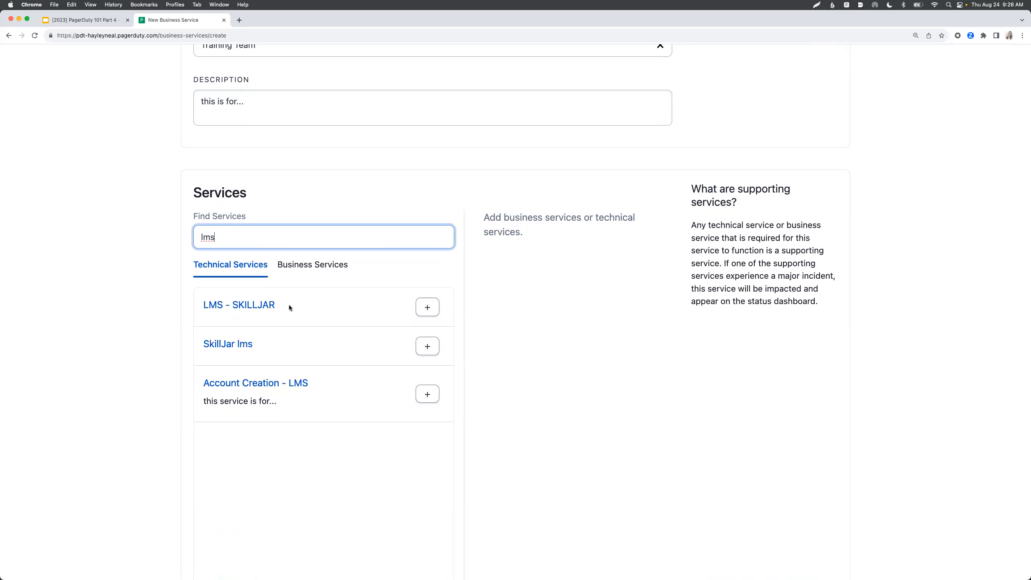
pyautogui.click(427, 394)
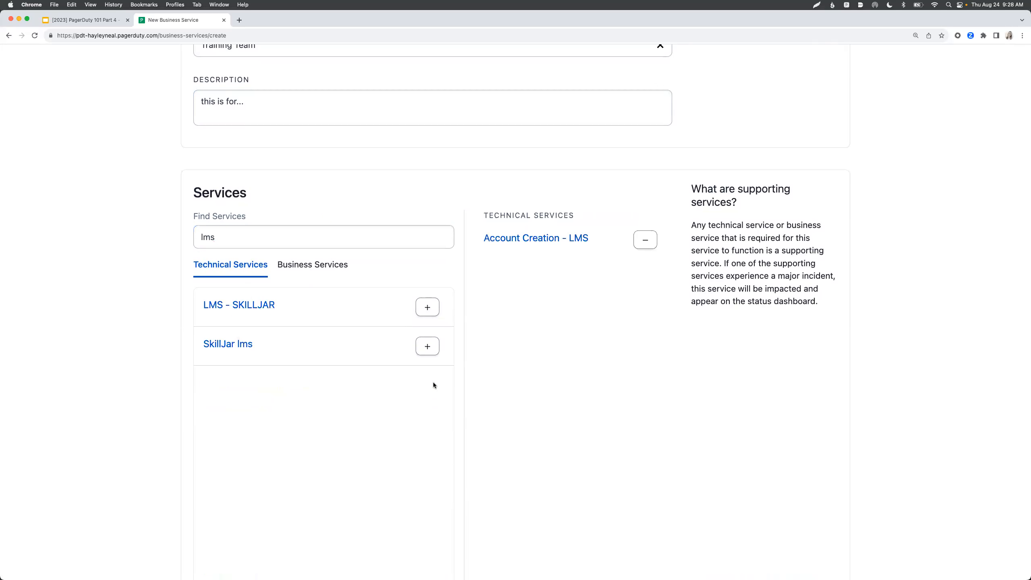
pyautogui.click(427, 308)
pyautogui.click(427, 307)
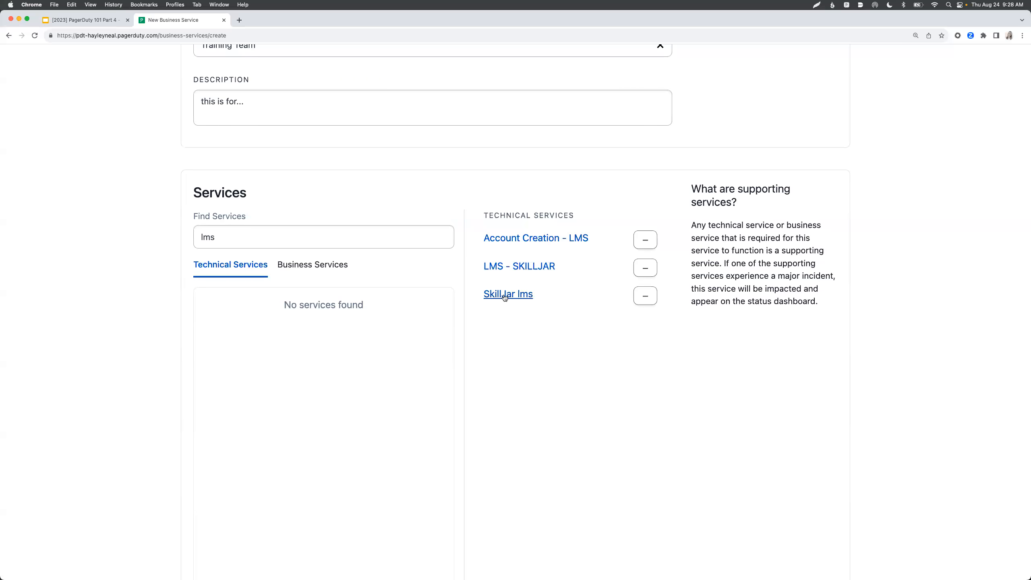
pyautogui.click(331, 270)
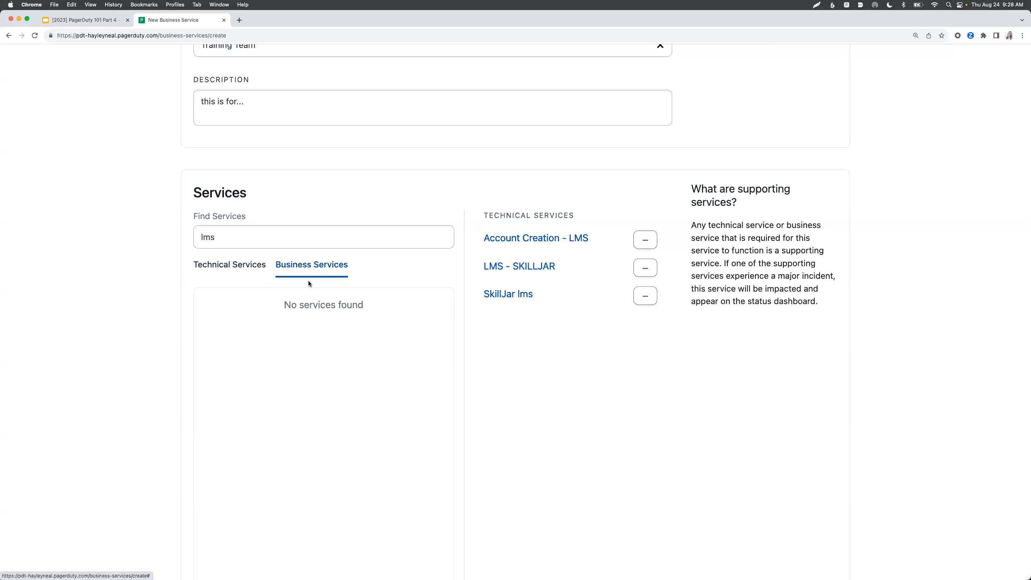
# - Clear the 'lms' search, add Online Catalogue as a supporting business service, and create the service
pyautogui.click(242, 238)
pyautogui.press('BackSpace')
pyautogui.press('BackSpace')
pyautogui.press('BackSpace')
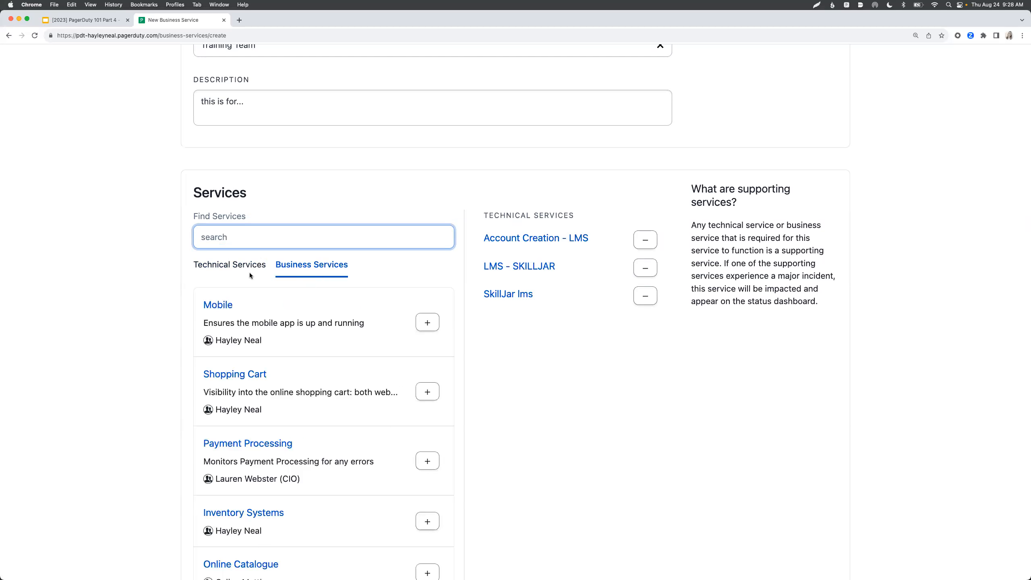
pyautogui.scroll(-5, 280, 361)
pyautogui.scroll(-7, 280, 361)
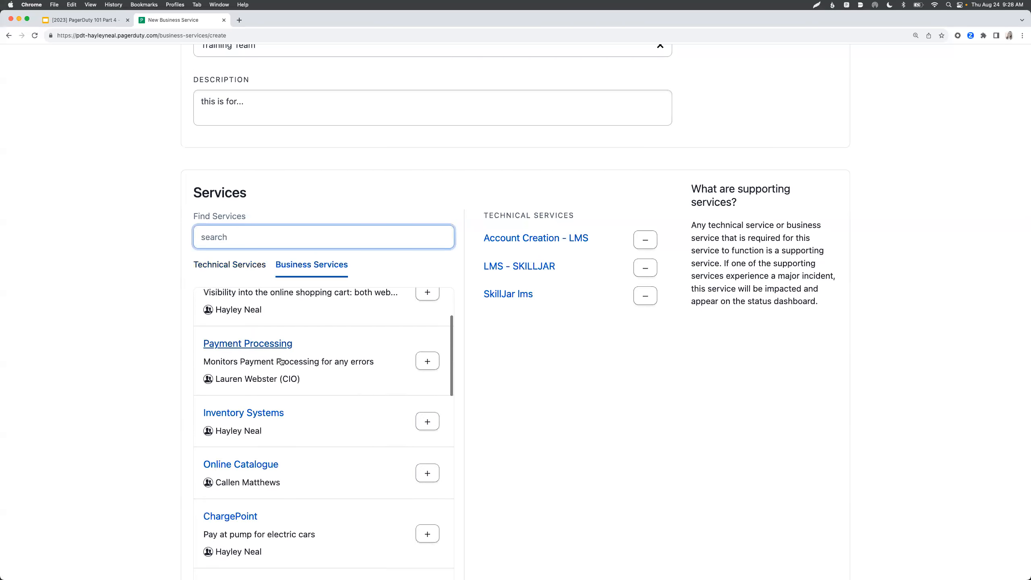
pyautogui.click(427, 383)
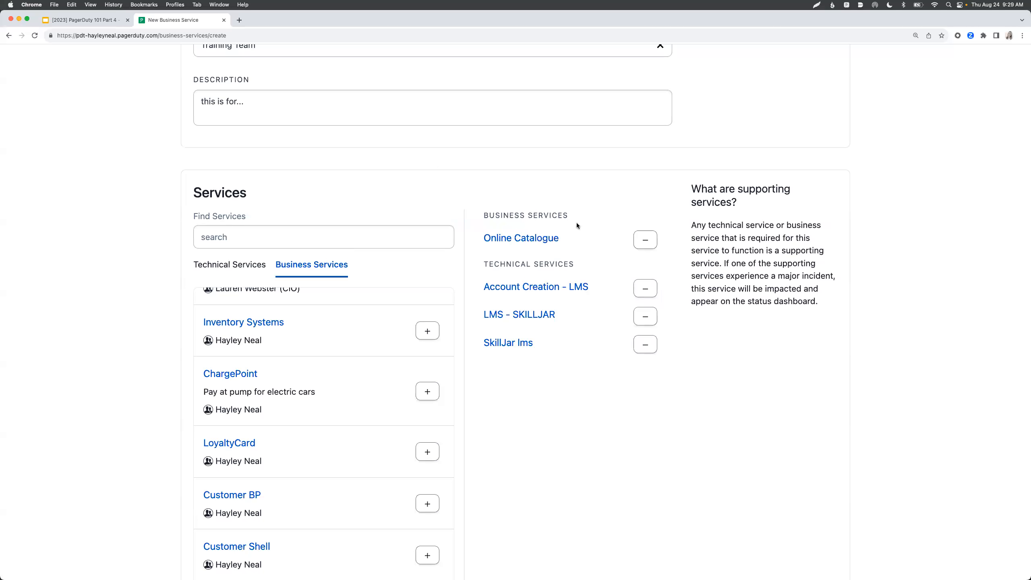
pyautogui.scroll(-3, 565, 242)
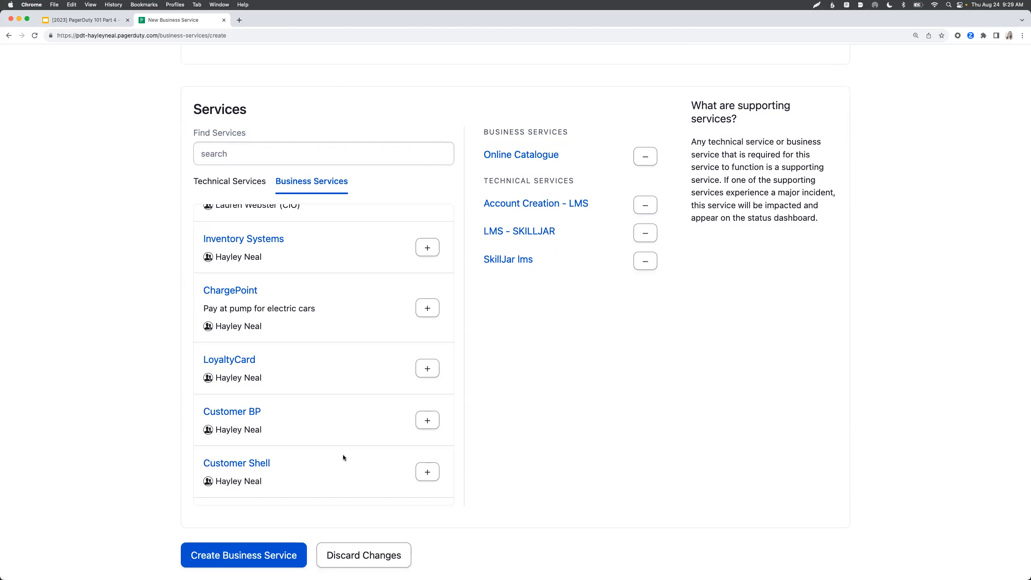
pyautogui.click(247, 556)
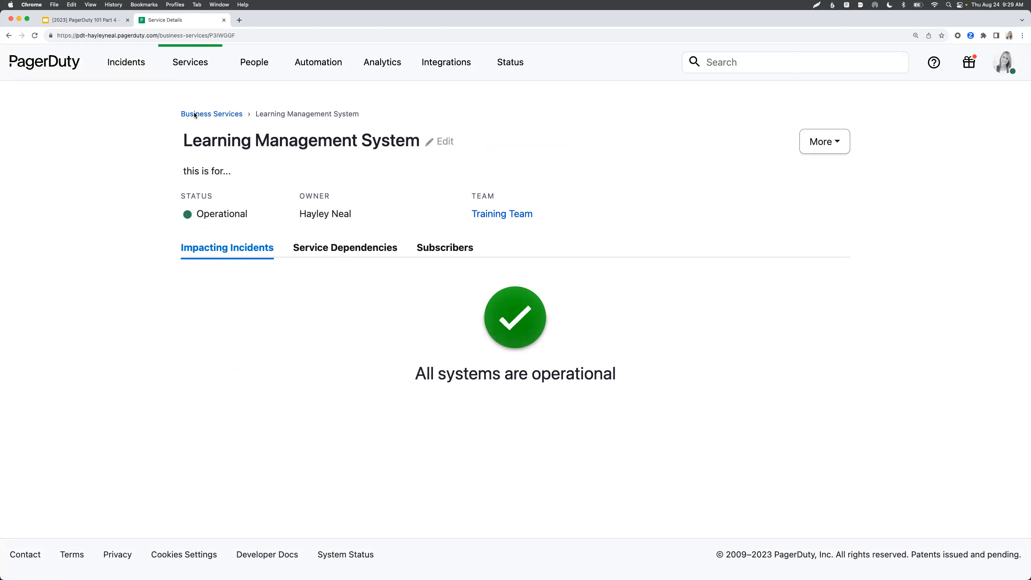
# - Open incident #769, Another Problem, from the incidents overview
pyautogui.click(68, 64)
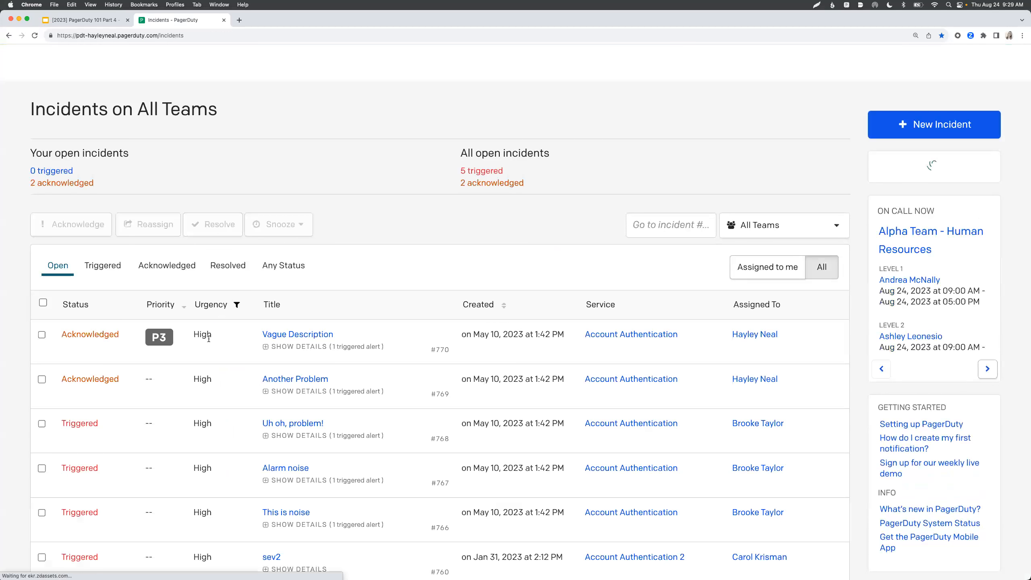
pyautogui.scroll(-1, 207, 337)
pyautogui.click(277, 349)
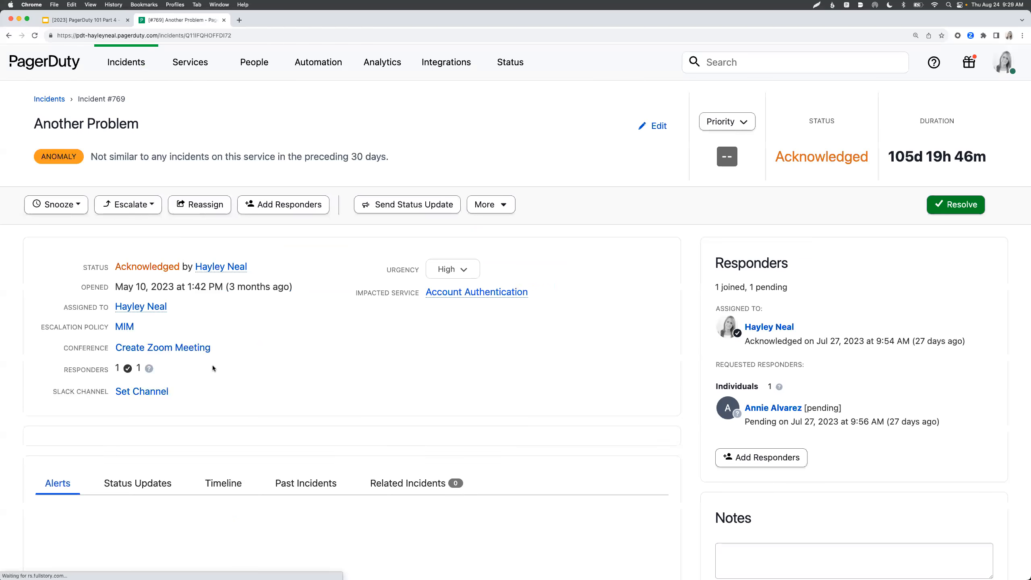
# - In Status Updates, search impacted business services for 'lear' and add Learning Management System
pyautogui.scroll(-5, 213, 365)
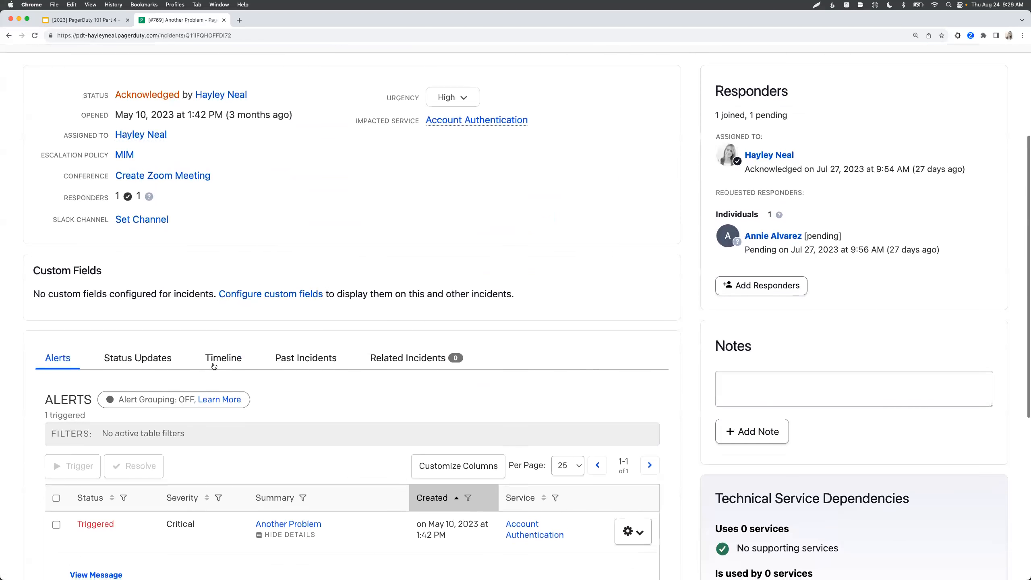
pyautogui.click(162, 355)
pyautogui.scroll(-7, 161, 353)
pyautogui.click(128, 145)
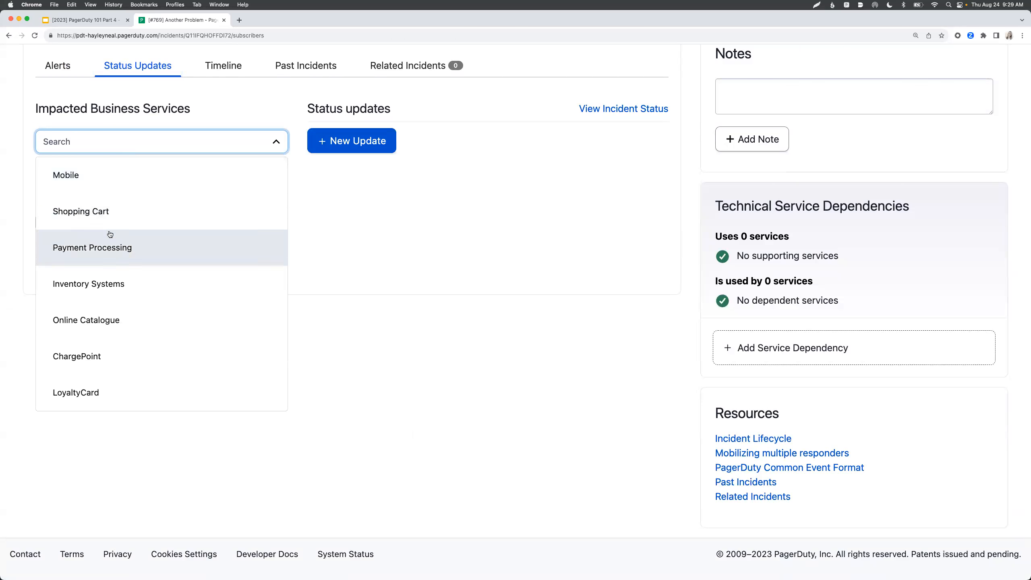
pyautogui.write('lear')
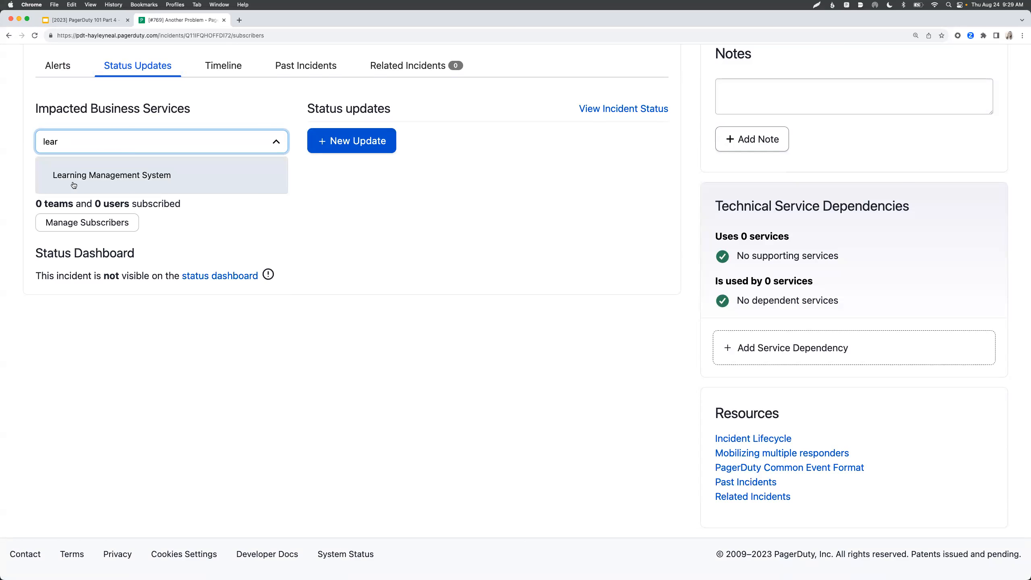
pyautogui.click(97, 179)
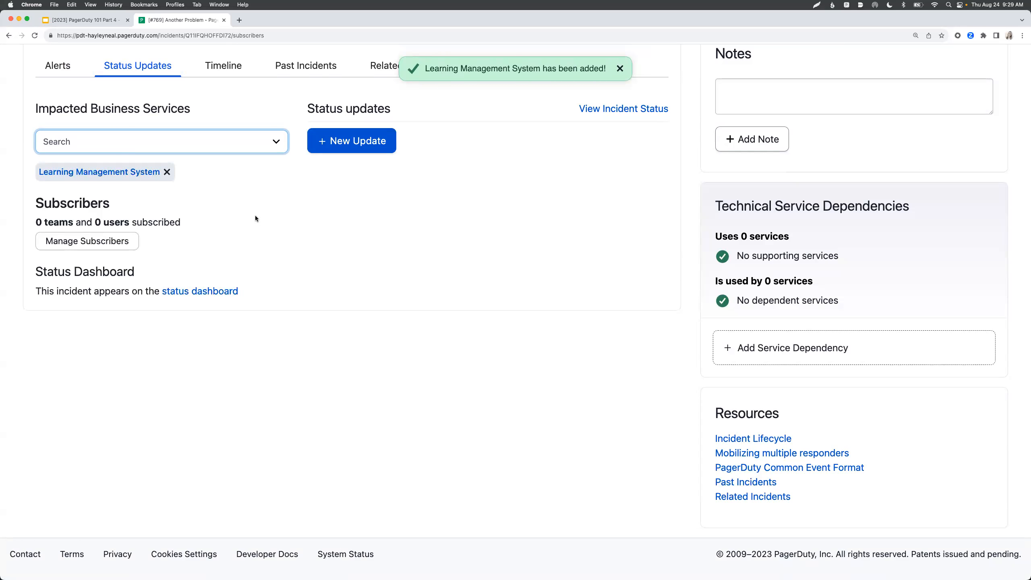
pyautogui.scroll(3, 255, 218)
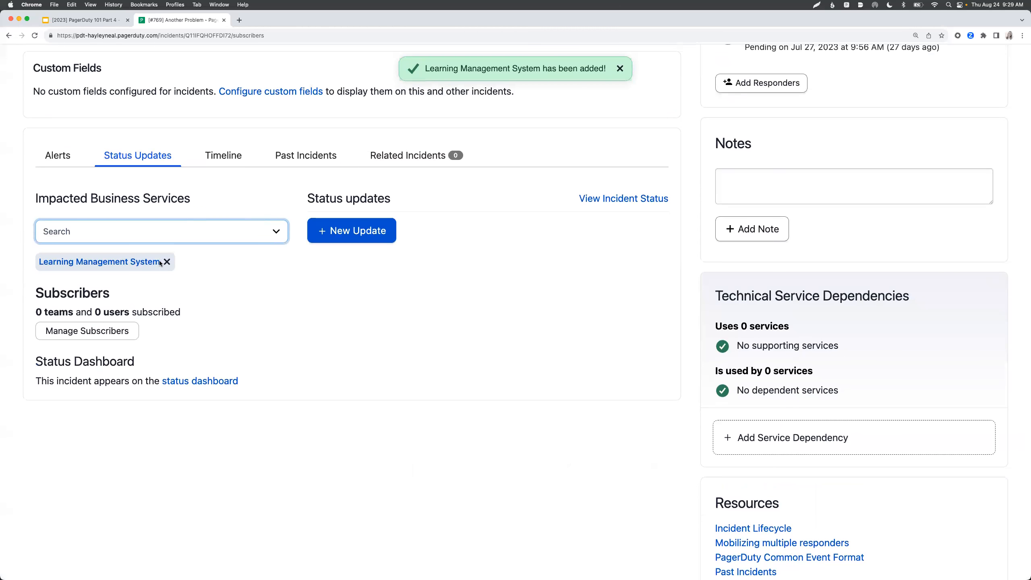
pyautogui.scroll(10, 163, 264)
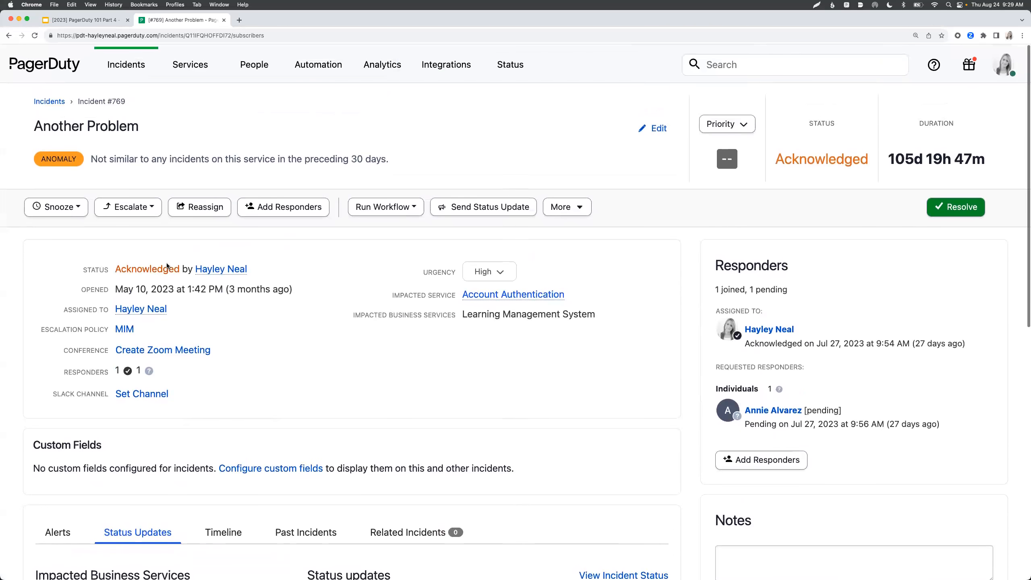
# - Search Business Services for 'learnin' and open the Learning Management System service page
pyautogui.moveTo(190, 64)
pyautogui.click(209, 130)
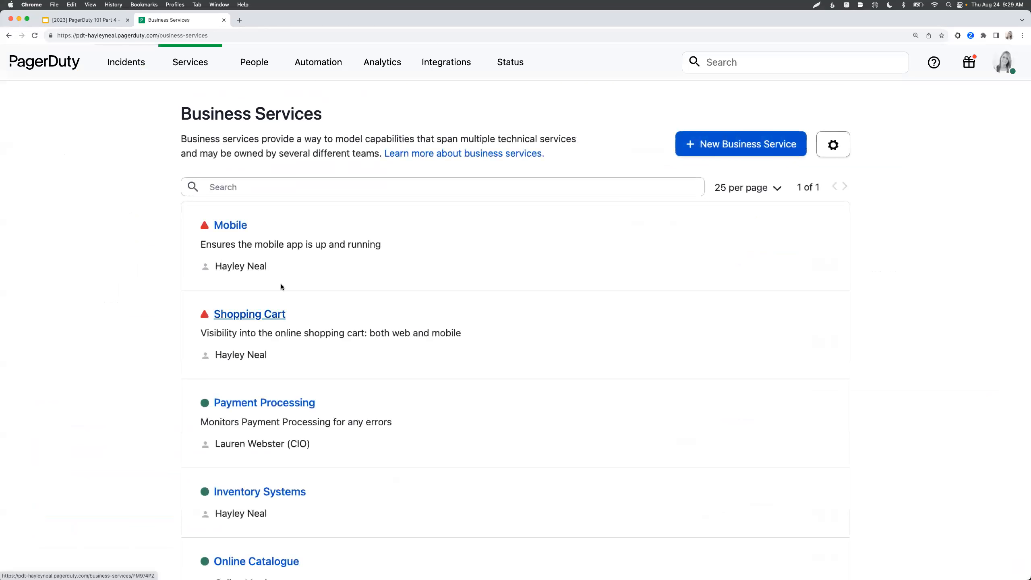
pyautogui.scroll(-1, 284, 305)
pyautogui.click(286, 182)
pyautogui.write('learnin')
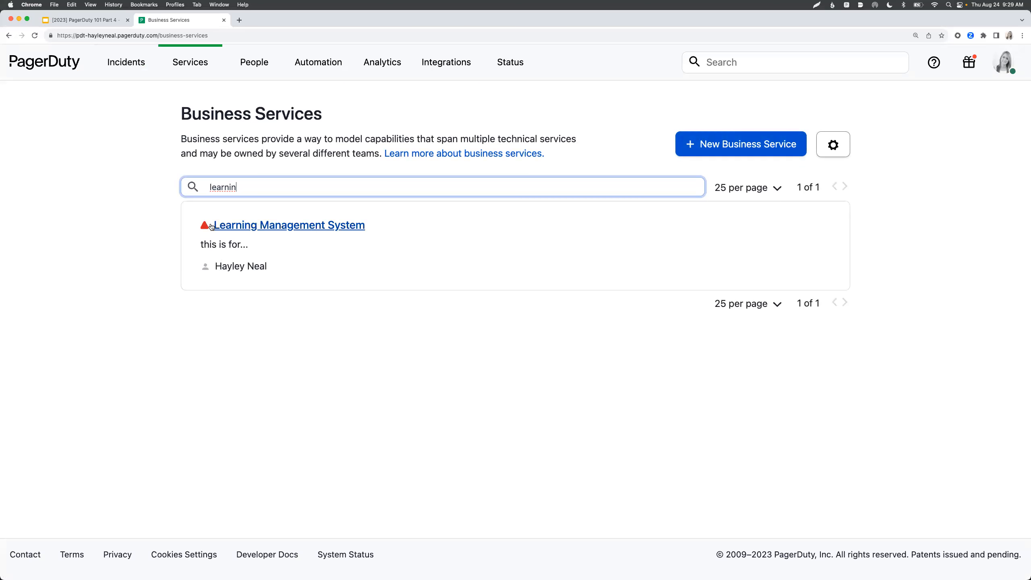
pyautogui.click(235, 226)
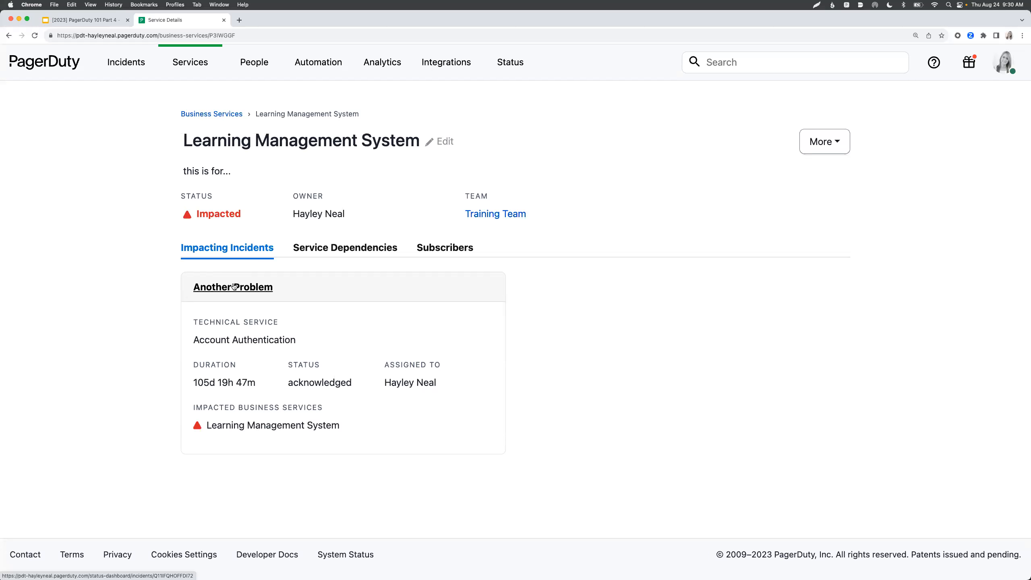
# - Review the Learning Management System service's dependencies and its subscribers
pyautogui.click(340, 252)
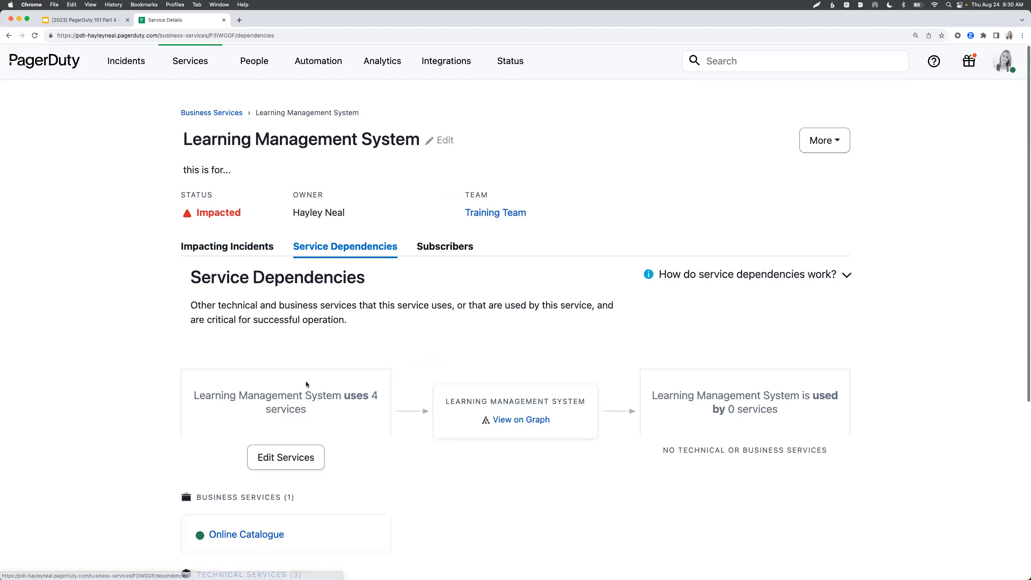
pyautogui.scroll(-1, 306, 382)
pyautogui.scroll(-1, 306, 381)
pyautogui.scroll(2, 306, 382)
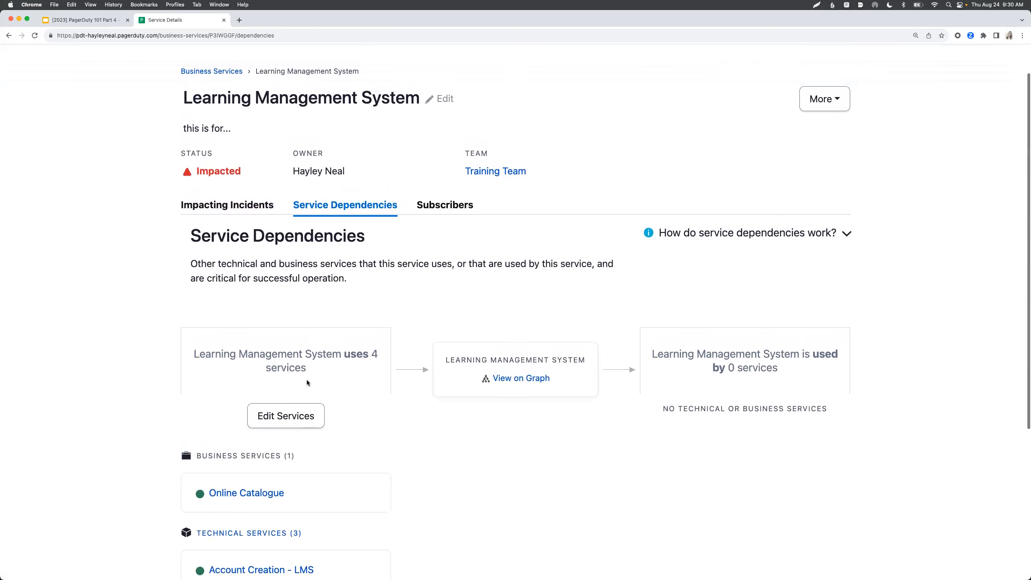
pyautogui.click(437, 206)
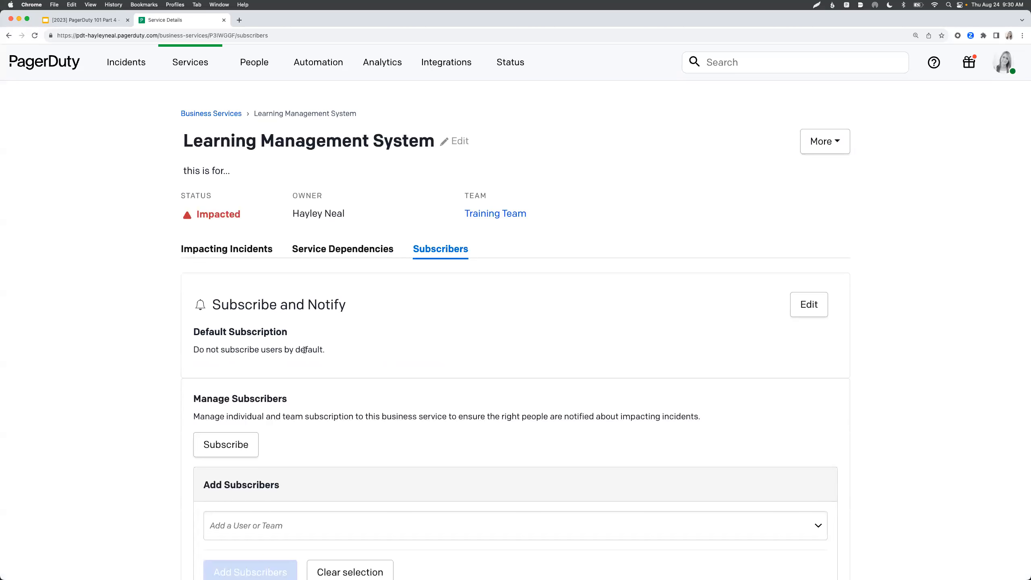
pyautogui.scroll(-2, 328, 337)
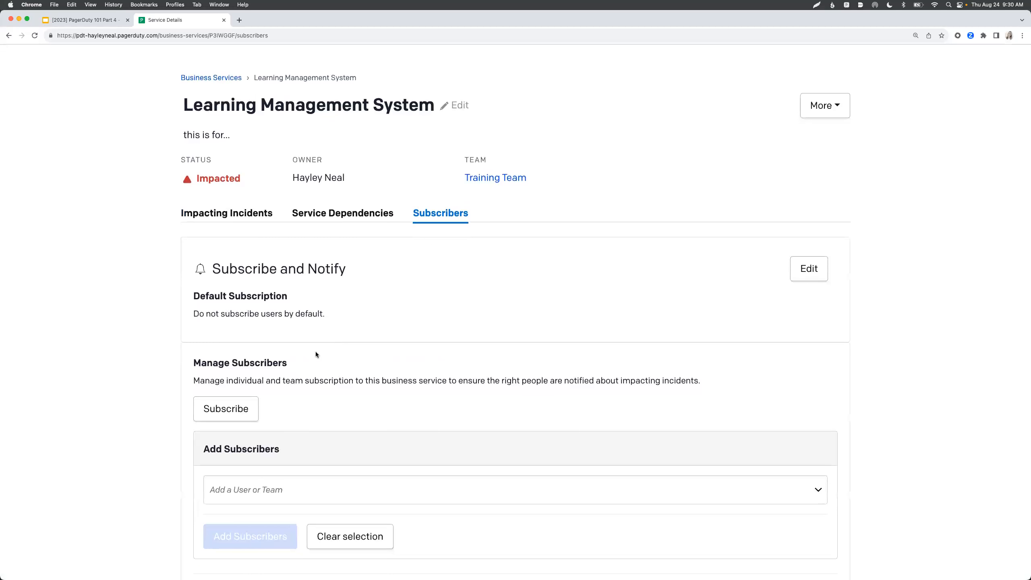
pyautogui.scroll(1, 316, 351)
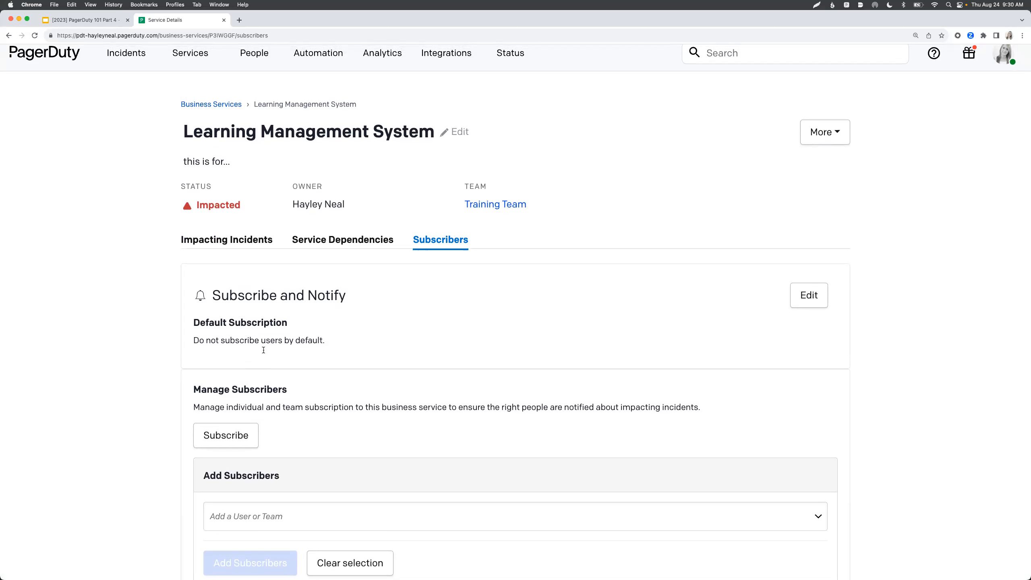
pyautogui.scroll(-5, 240, 345)
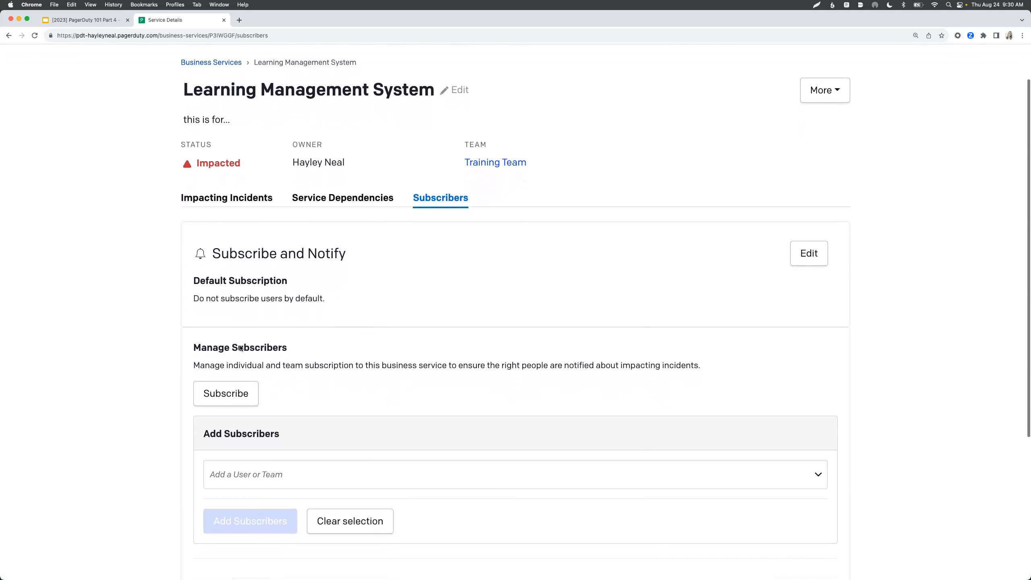
pyautogui.scroll(5, 240, 345)
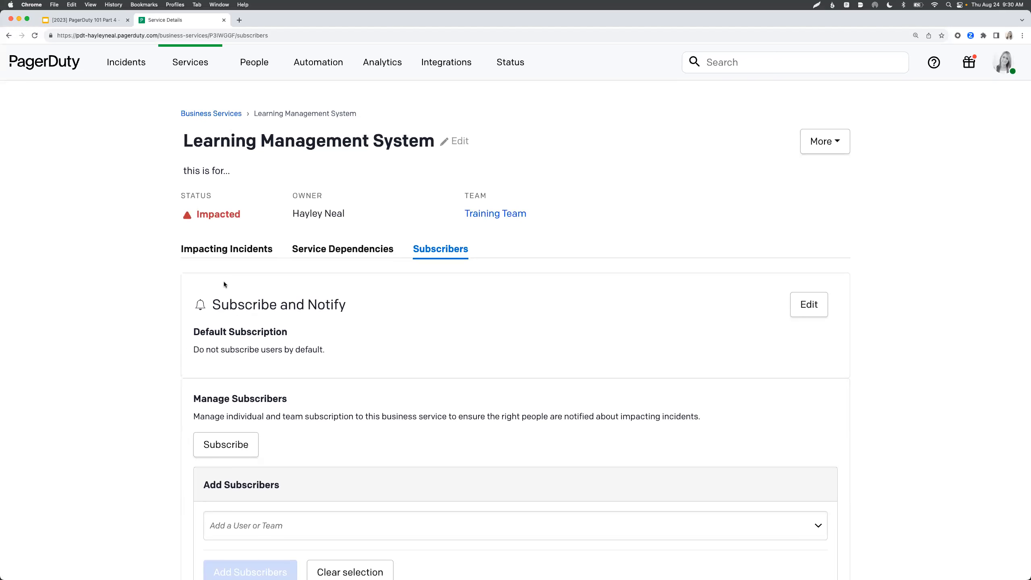
# - Return to the slide deck and advance to the next slide
pyautogui.click(63, 69)
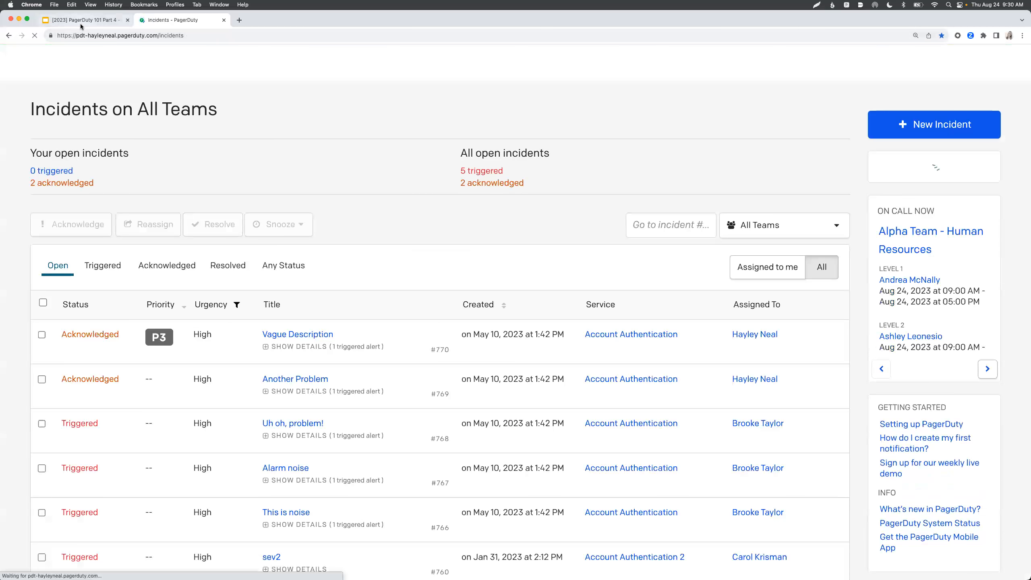
pyautogui.click(80, 23)
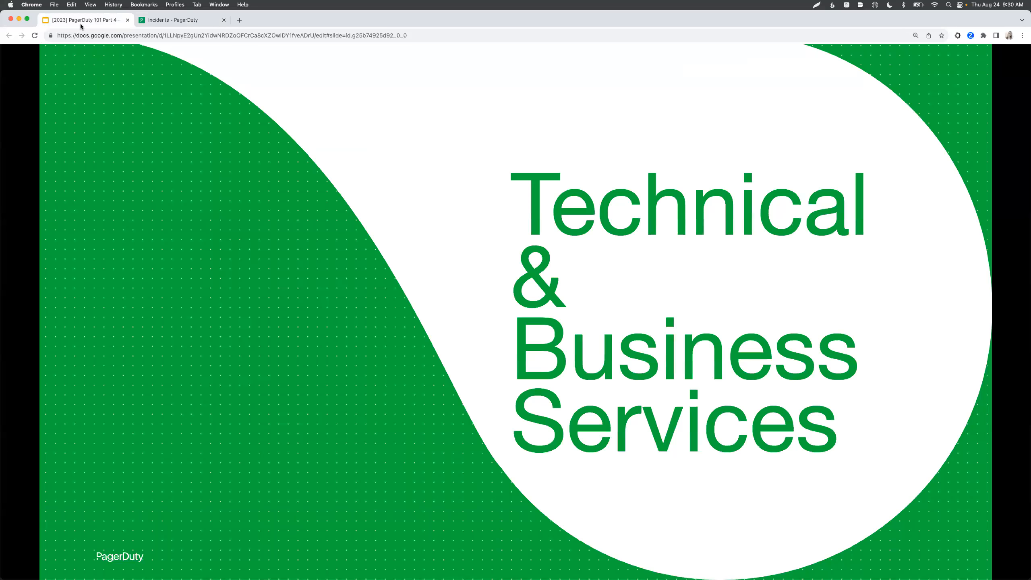
pyautogui.press('Right')
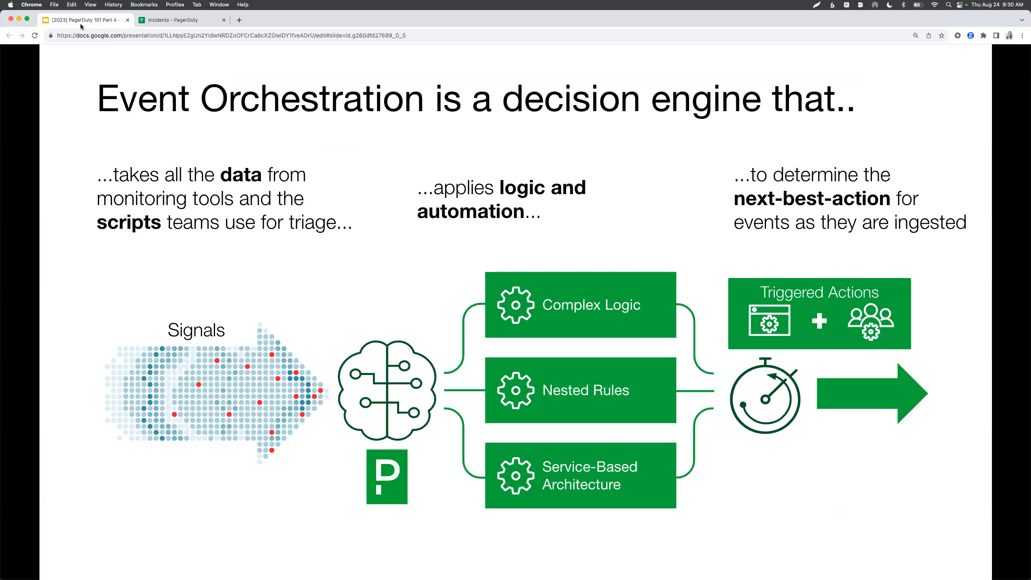